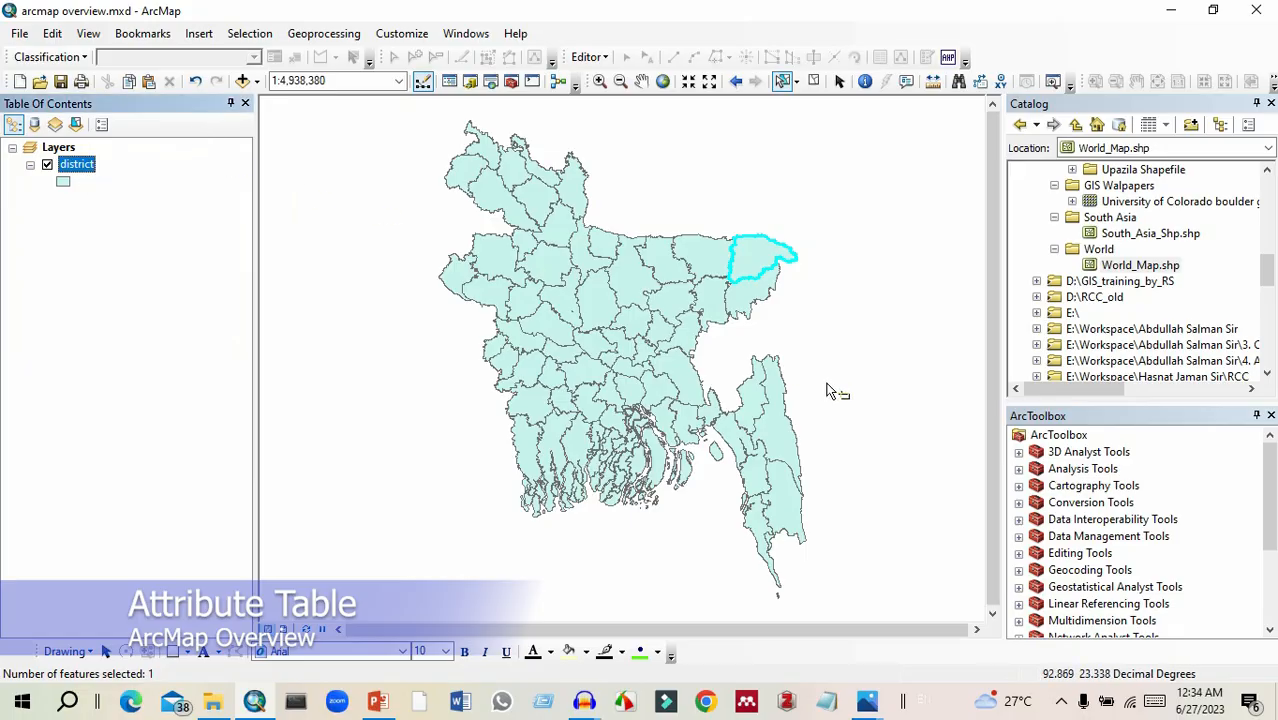
Open the attribute table of the district layer.
right_click(83, 170)
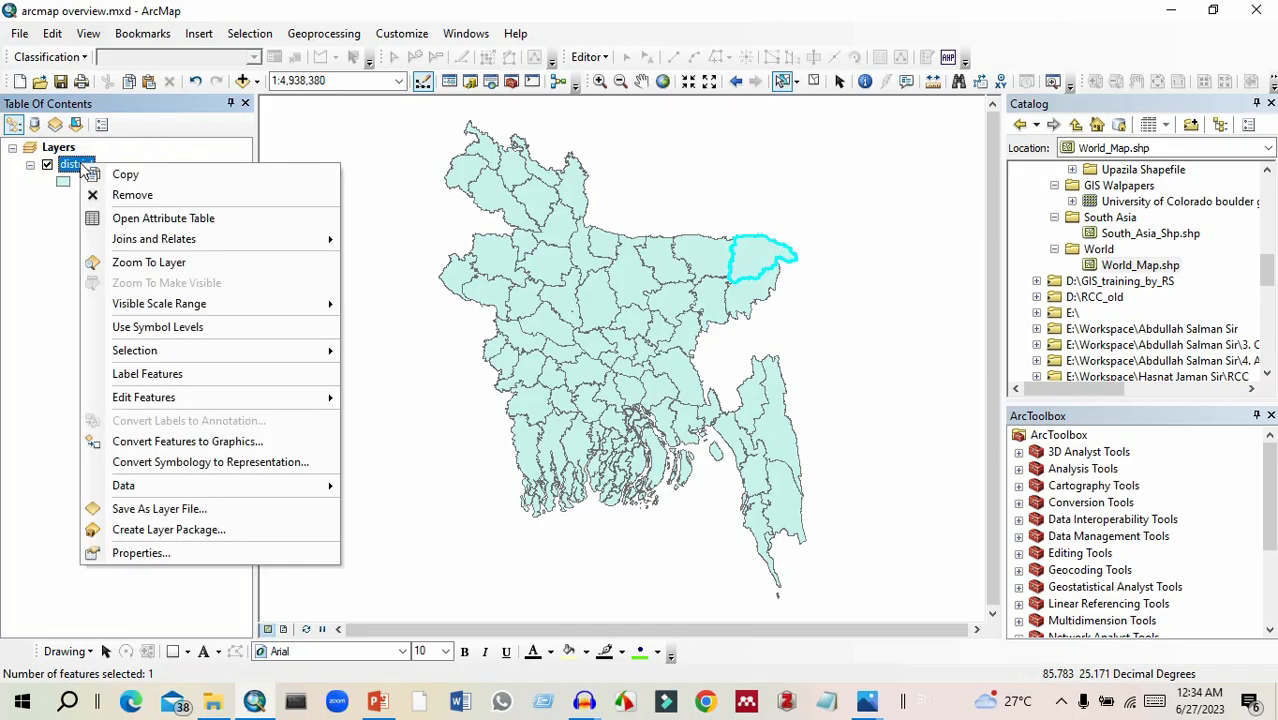
left_click(136, 220)
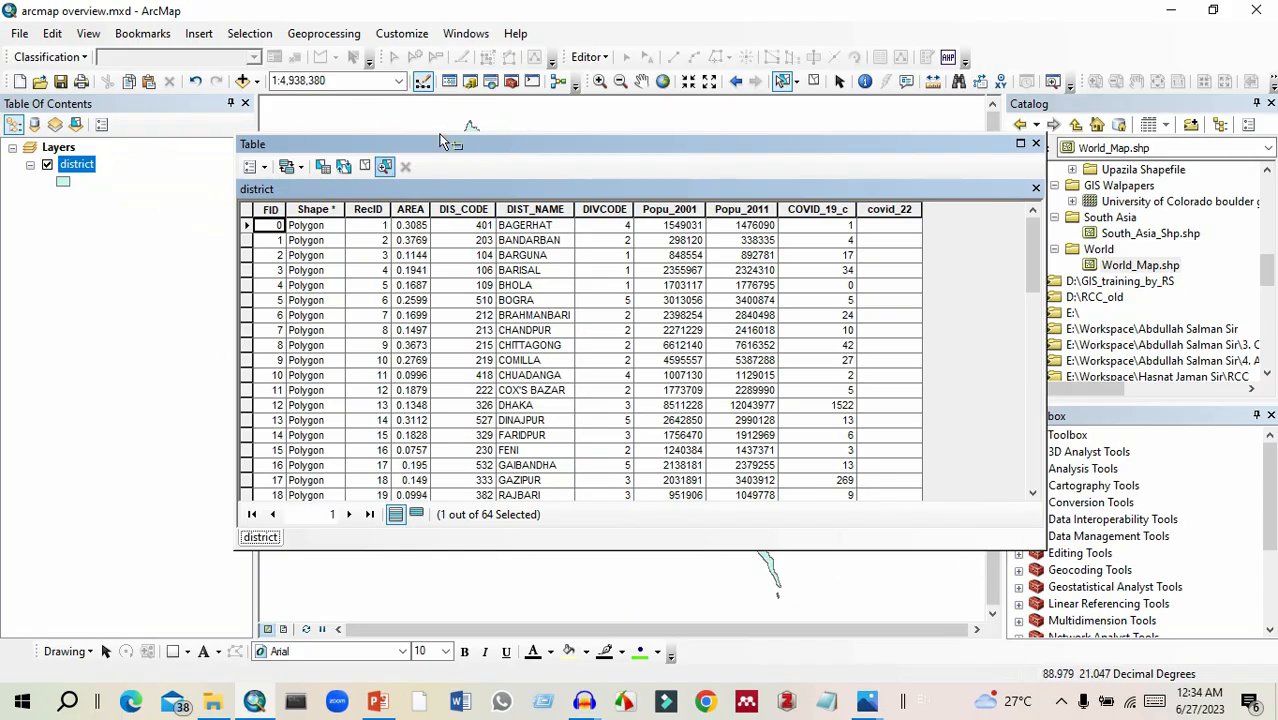
key("alt+Tab")
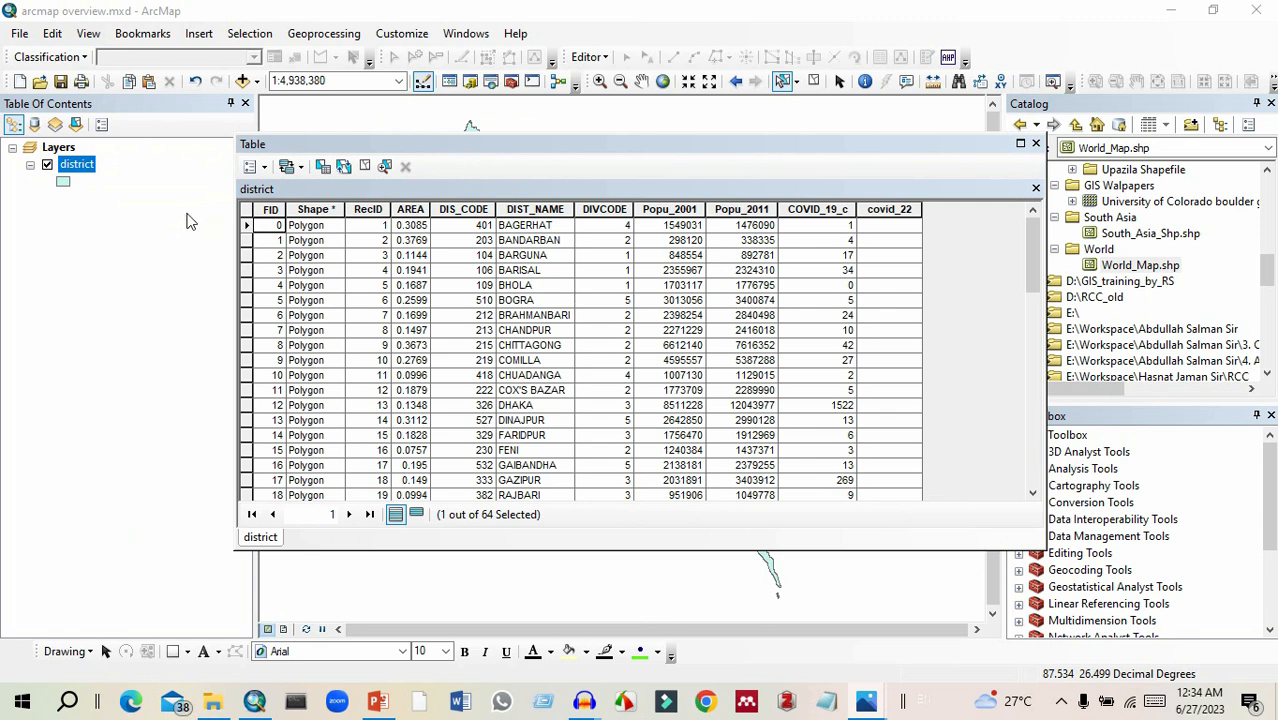
Highlight the FID, Shape, RecID, AREA and DIS_CODE columns of the district table one after another.
left_click(285, 206)
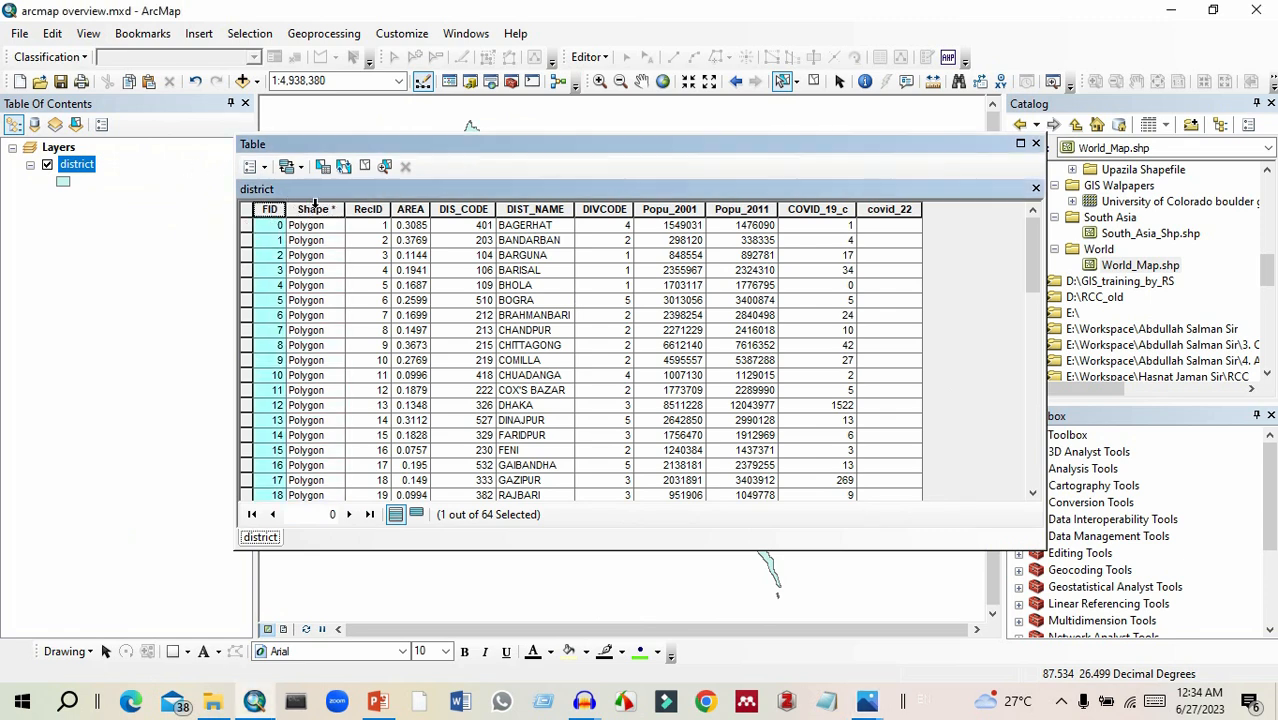
left_click(316, 208)
left_click(370, 209)
left_click(407, 211)
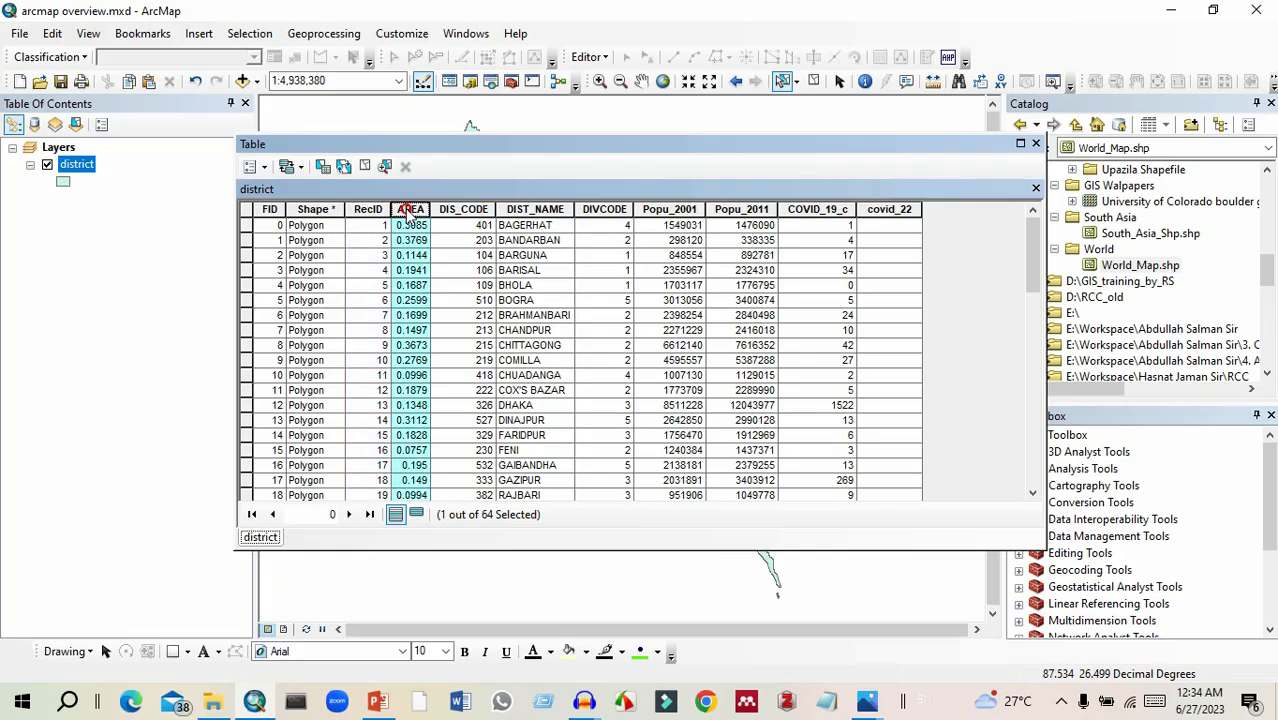
left_click(446, 211)
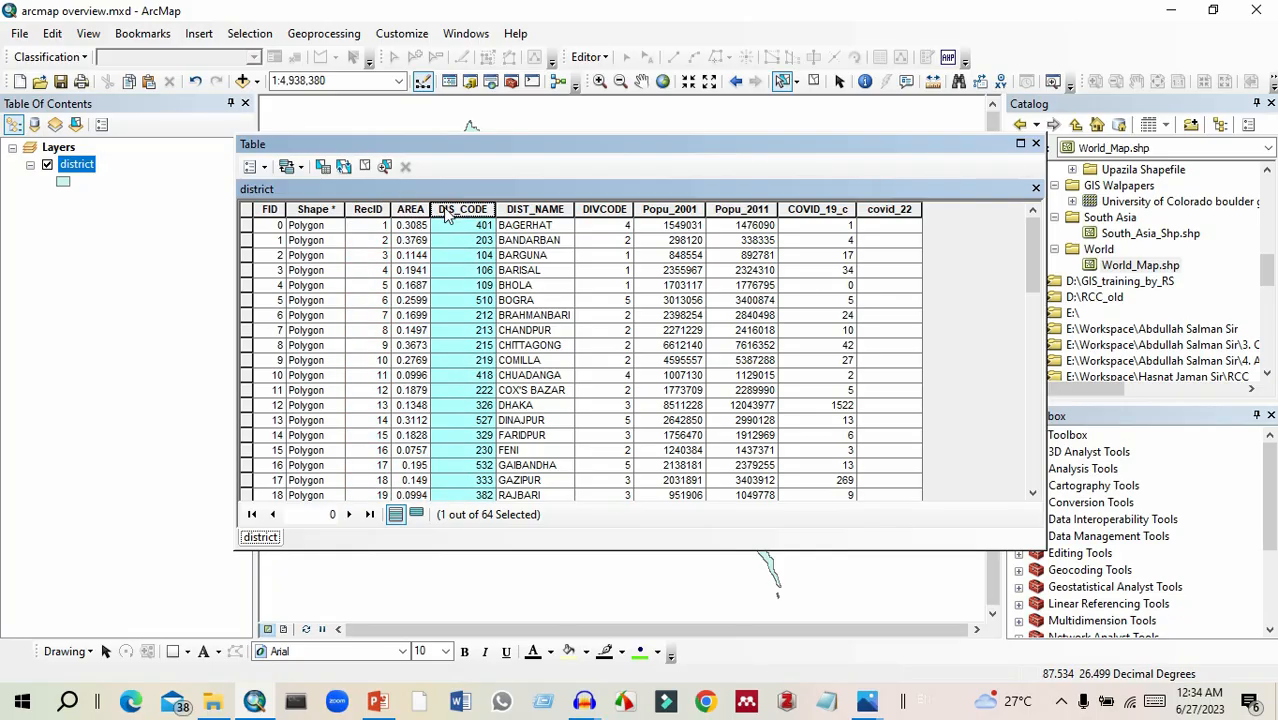
left_click(248, 213)
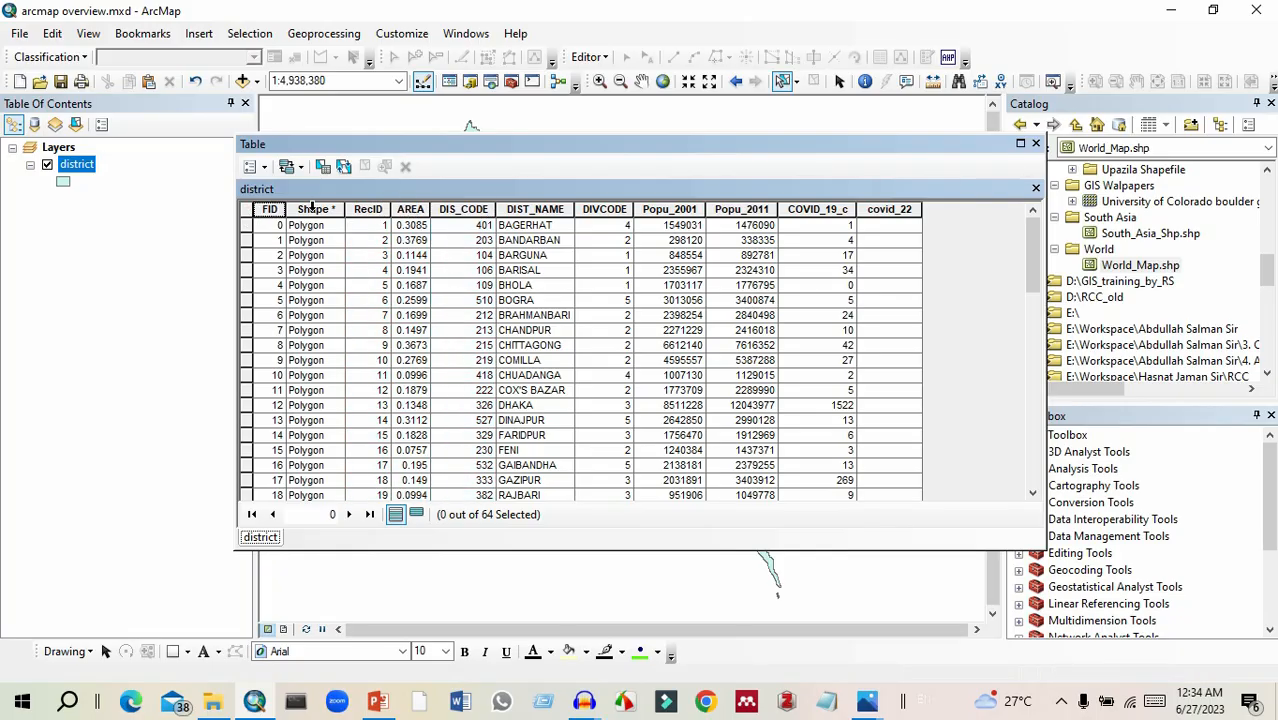
Select individual district records one at a time, including COMILLA and BANDARBAN, finishing on BAGERHAT.
left_click(247, 227)
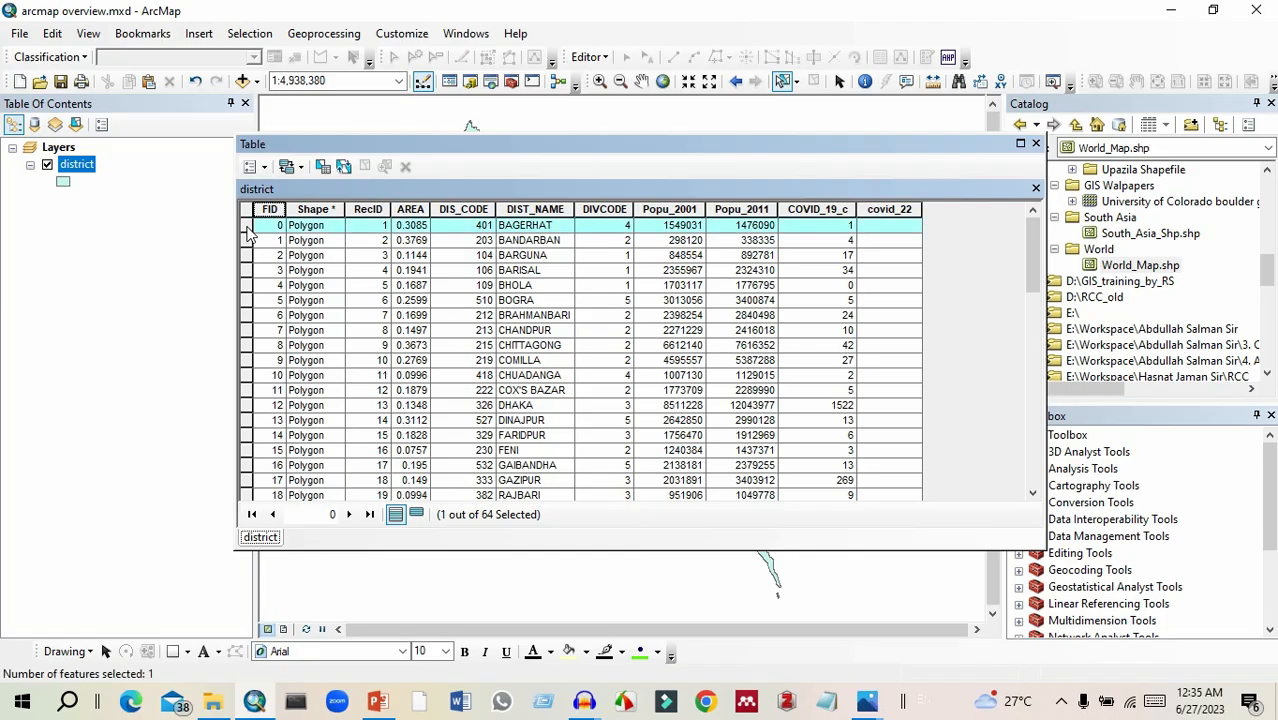
left_click(247, 271)
left_click(249, 316)
left_click(250, 360)
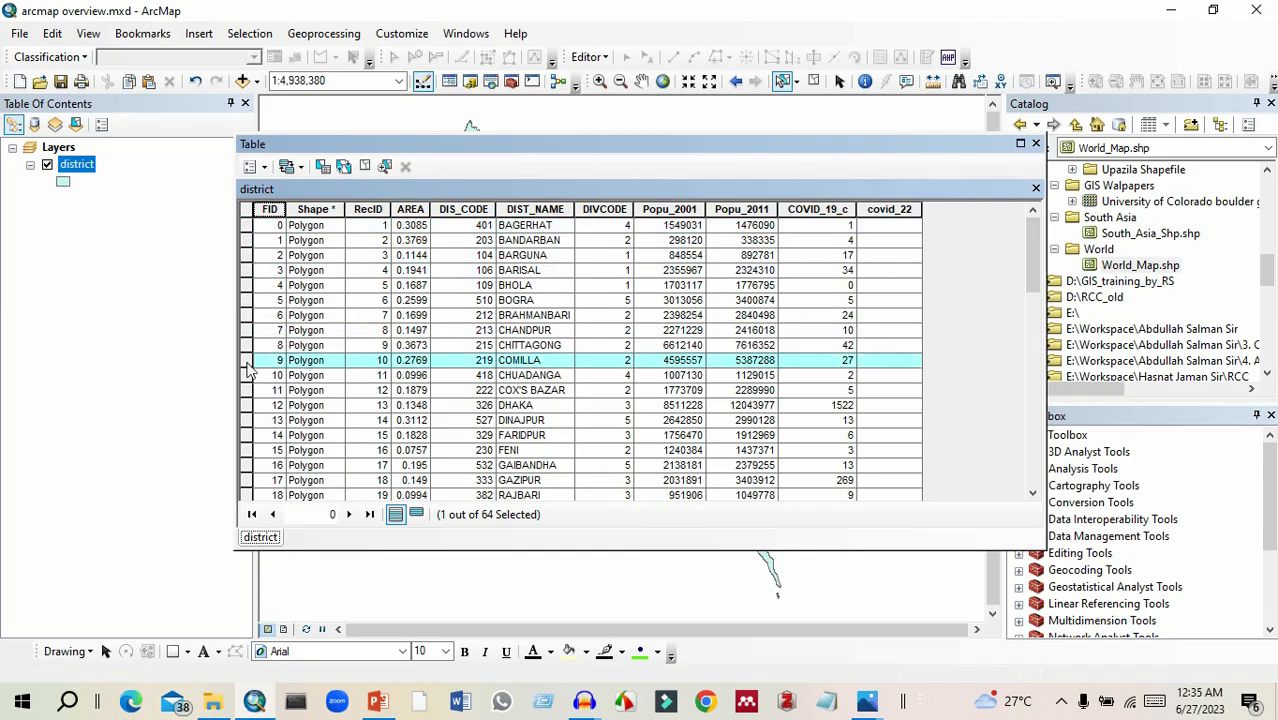
left_click(246, 226)
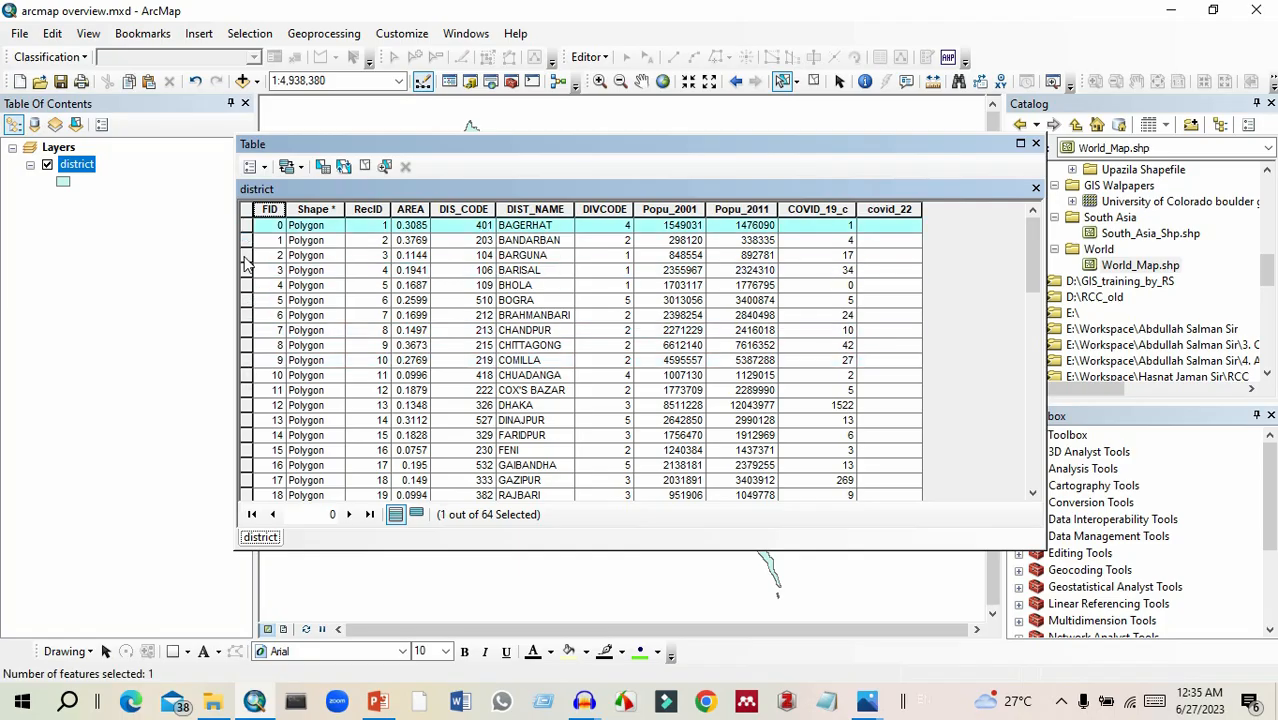
left_click(248, 241)
left_click(249, 226)
Select the Dinajpur district on the map and the CHITTAGONG record in the table, moving the table to compare map and records.
left_click_drag(527, 152, 520, 330)
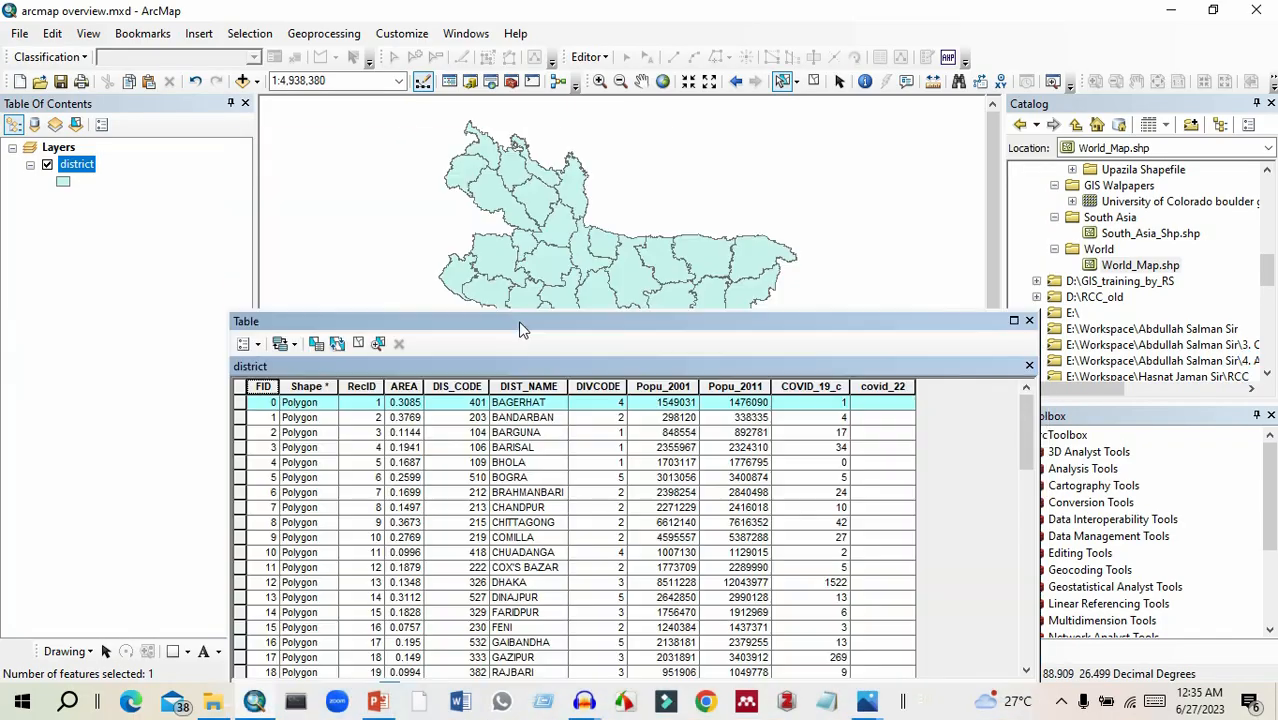
left_click(491, 194)
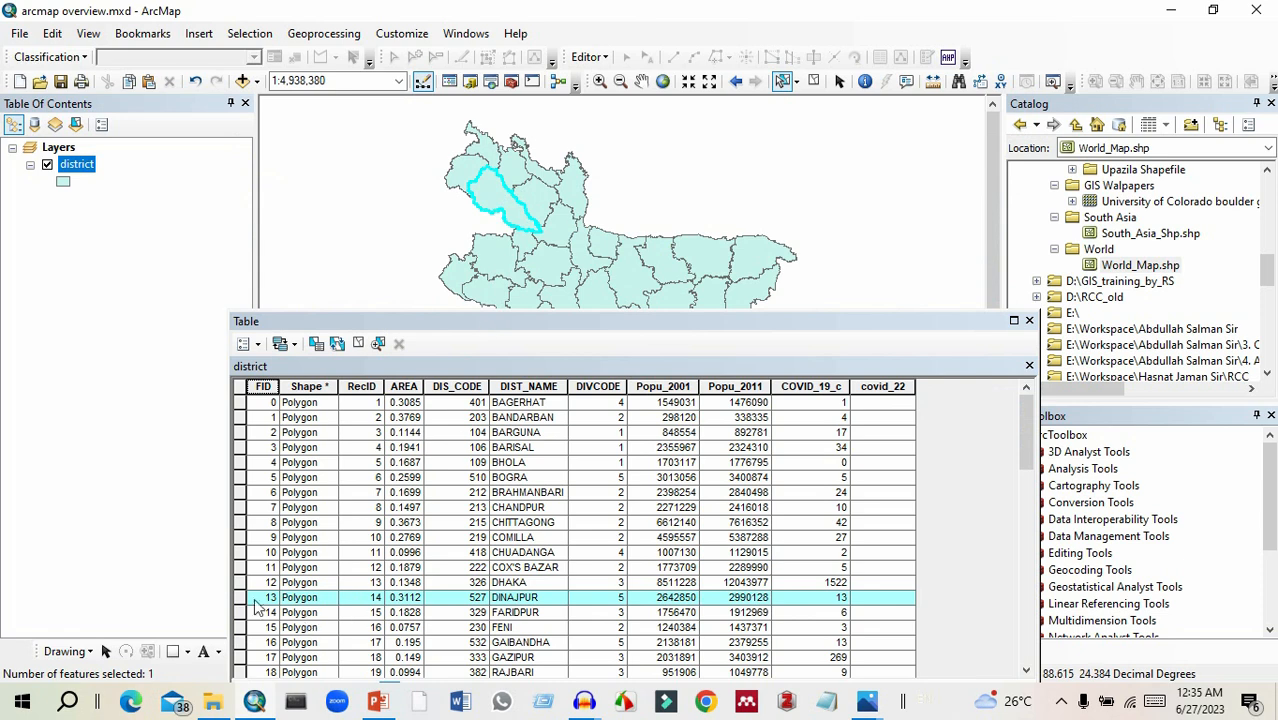
left_click(241, 522)
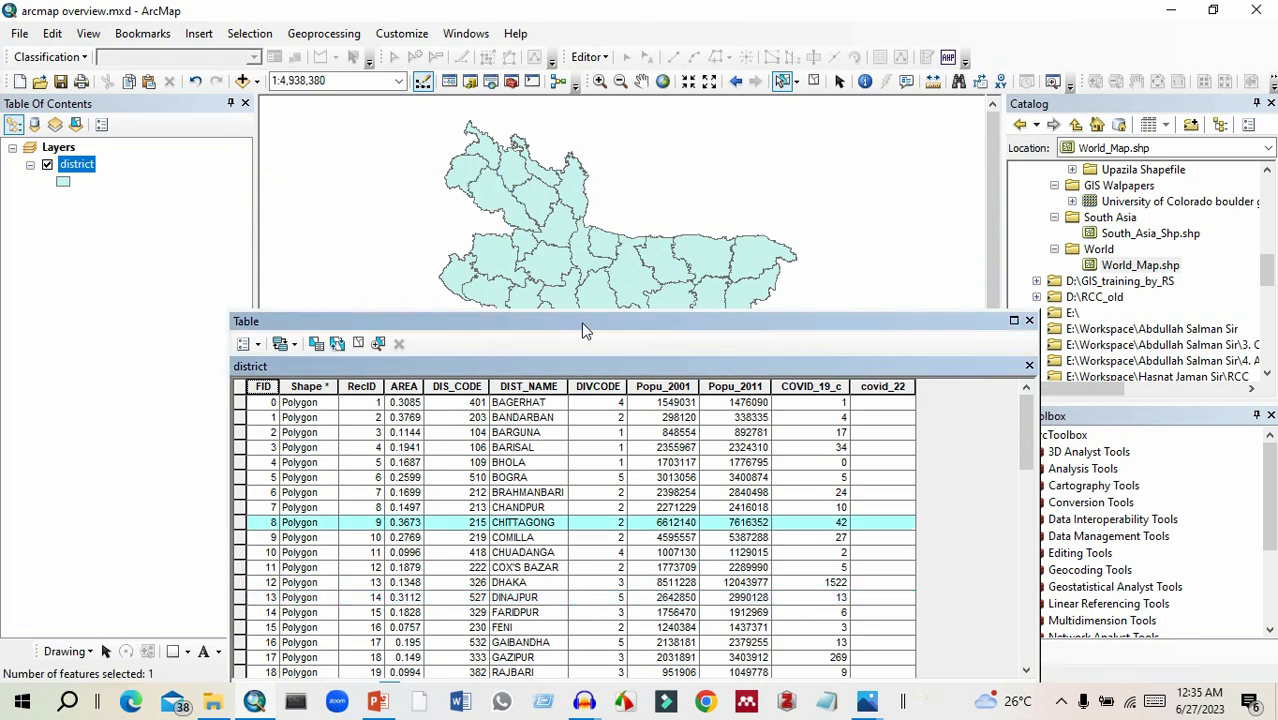
left_click_drag(584, 320, 473, 8)
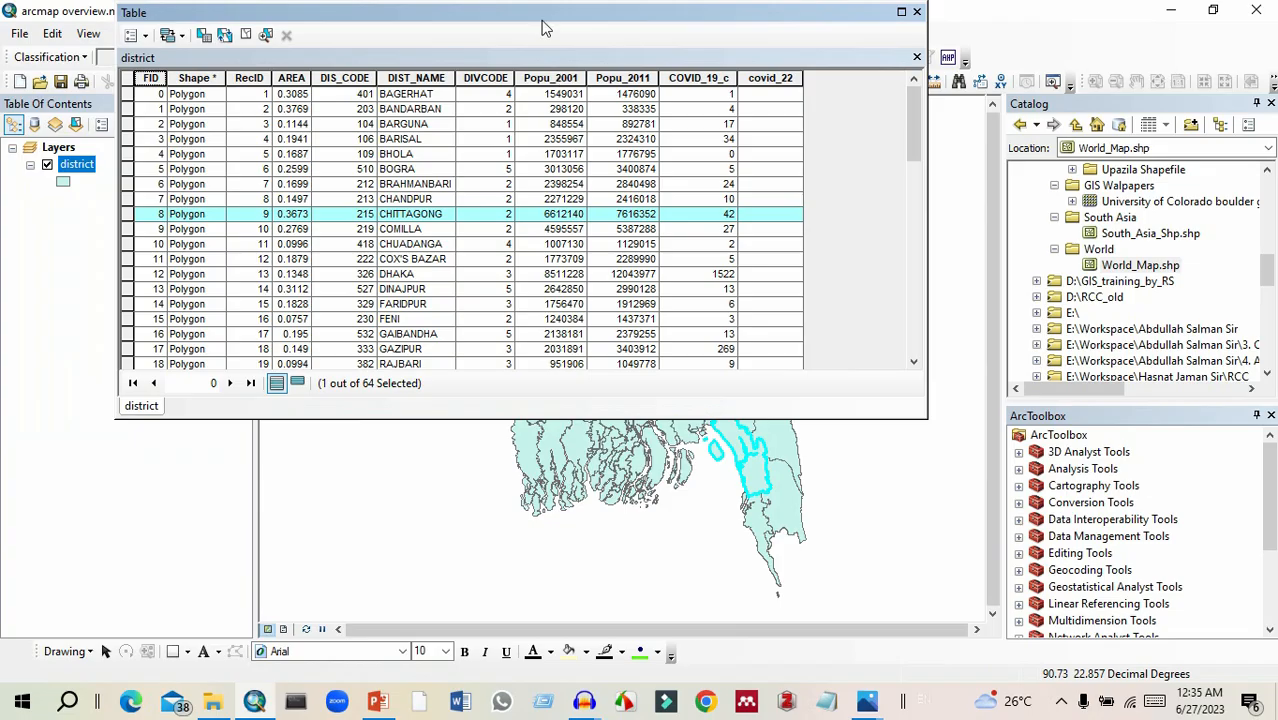
left_click_drag(543, 27, 774, 368)
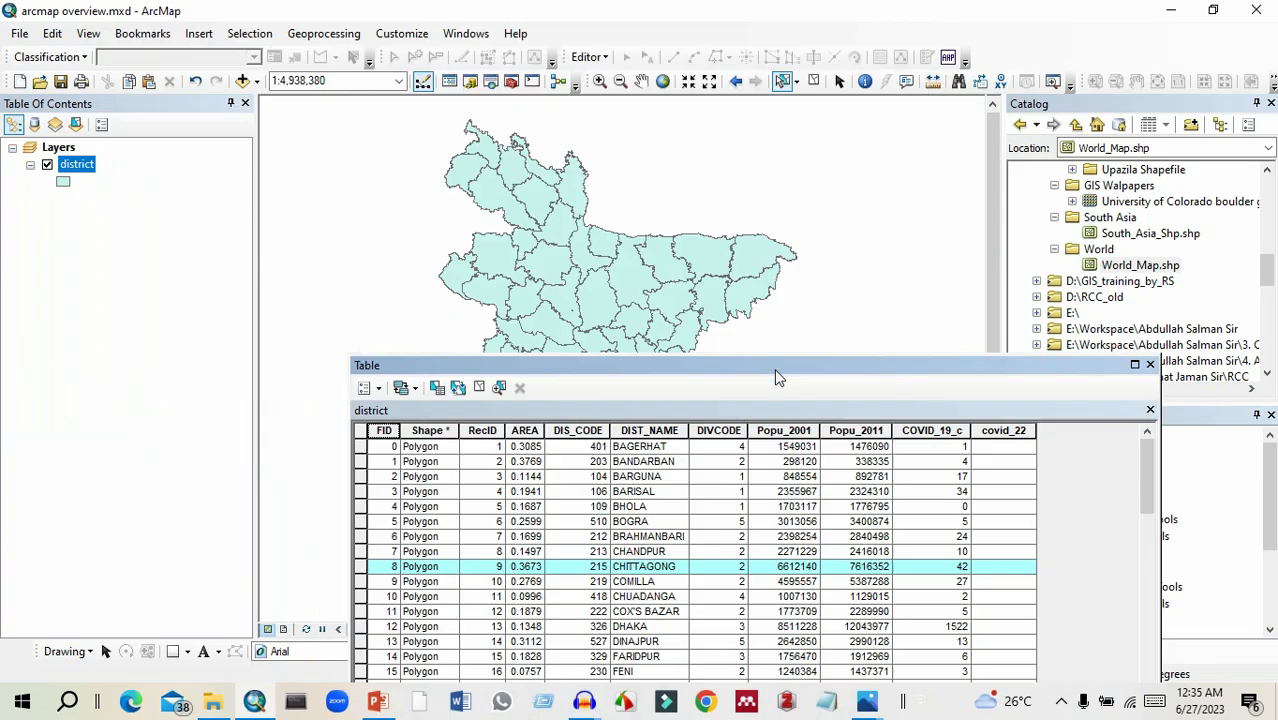
Select the BARISAL record and move the table aside to view its district on the map.
left_click(361, 491)
left_click_drag(555, 372, 591, 582)
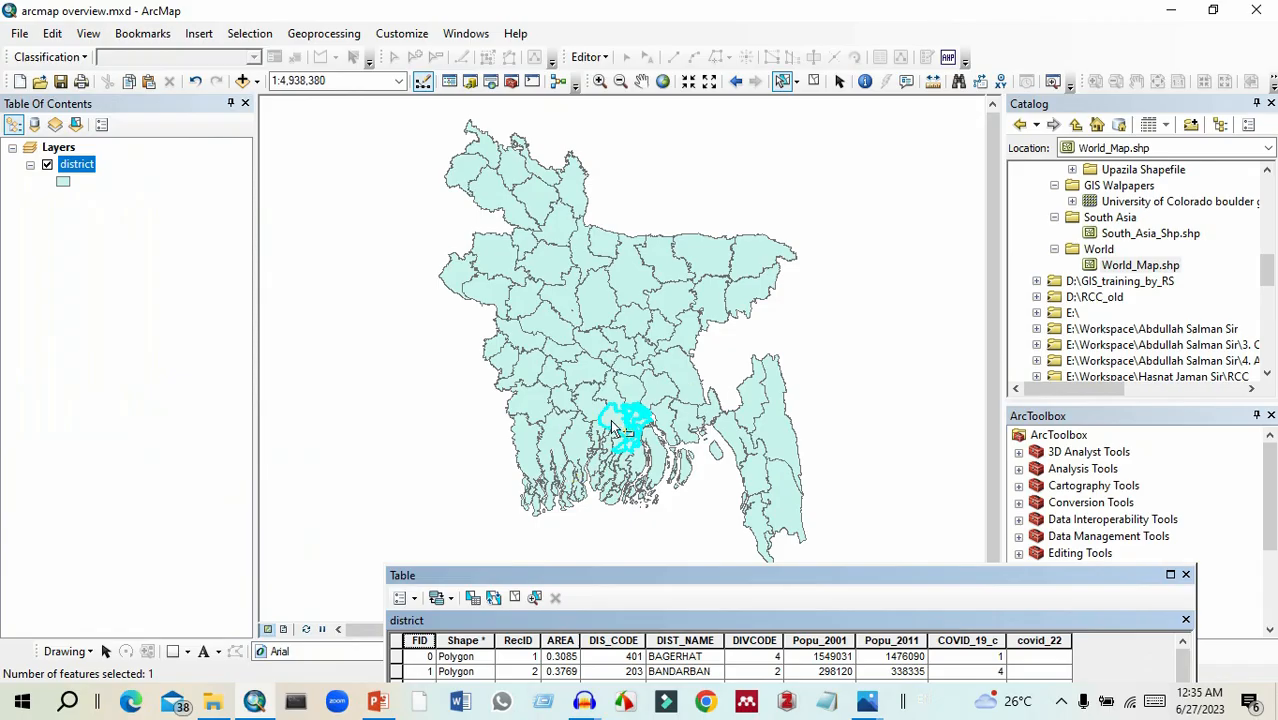
left_click(614, 526)
left_click_drag(651, 578, 485, 163)
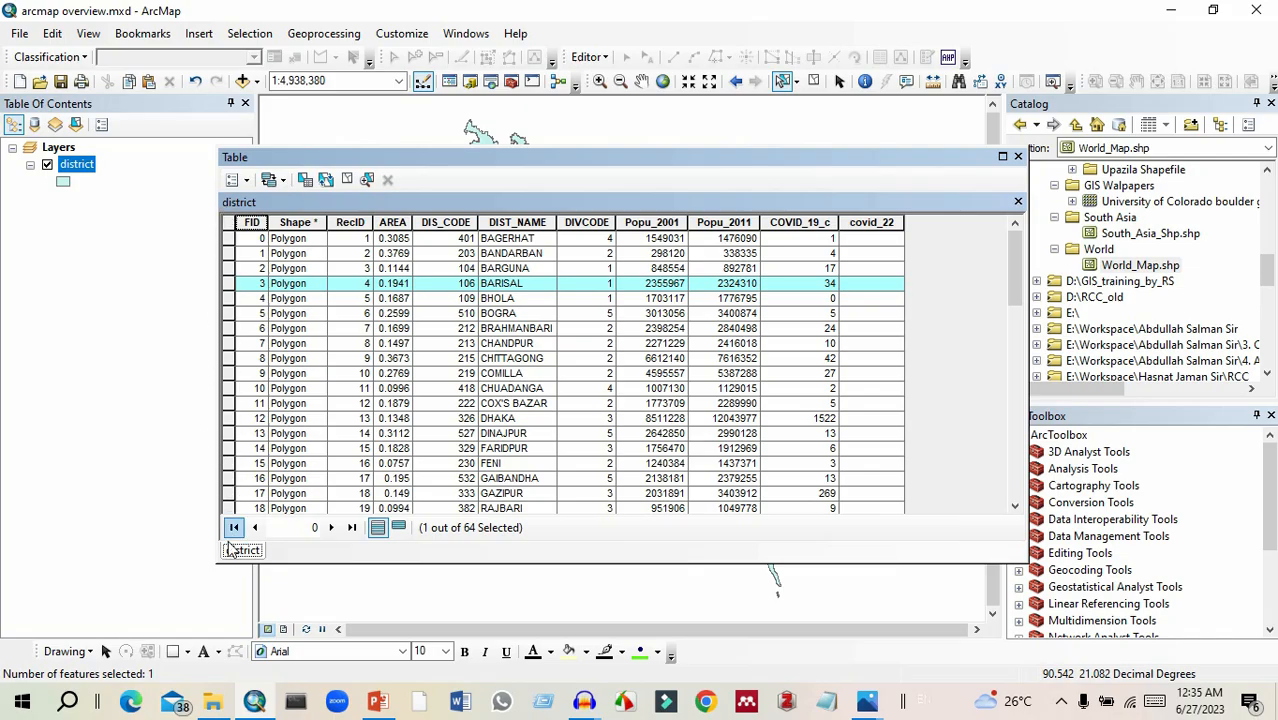
Select the BRAHMANBARI record, show only the selected records, and return to showing all records.
left_click(229, 328)
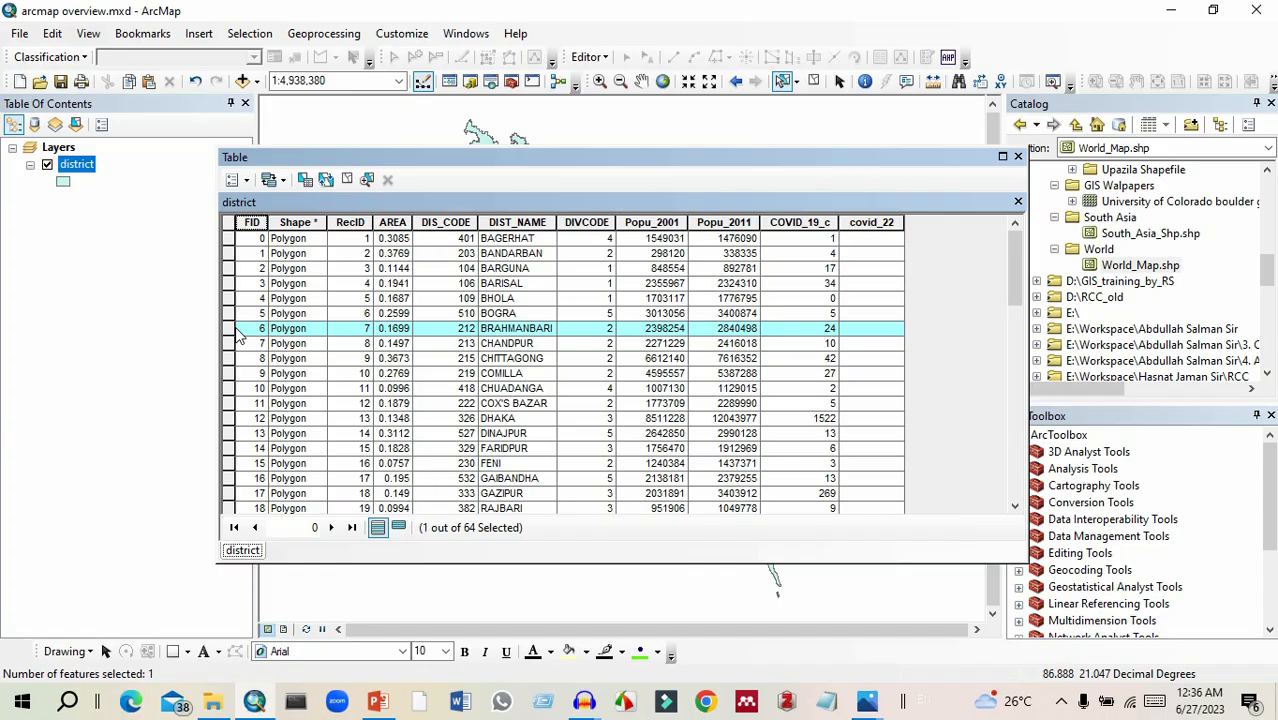
left_click(398, 528)
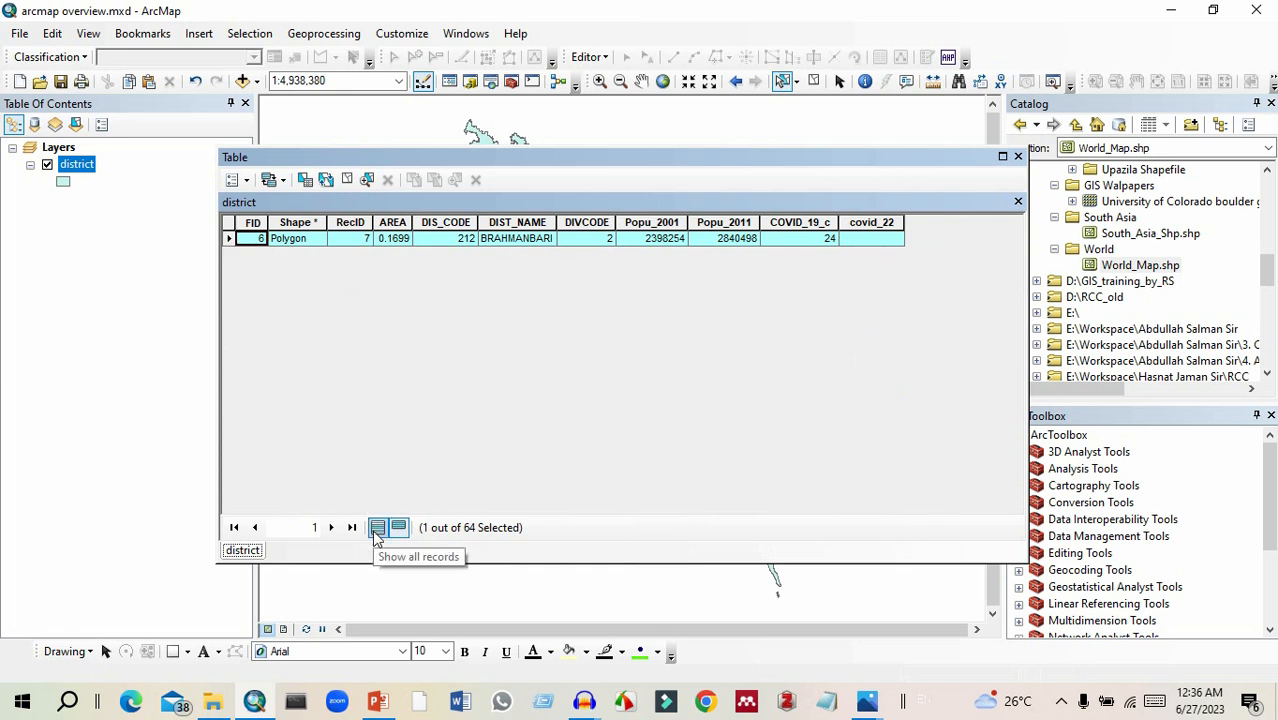
left_click(377, 530)
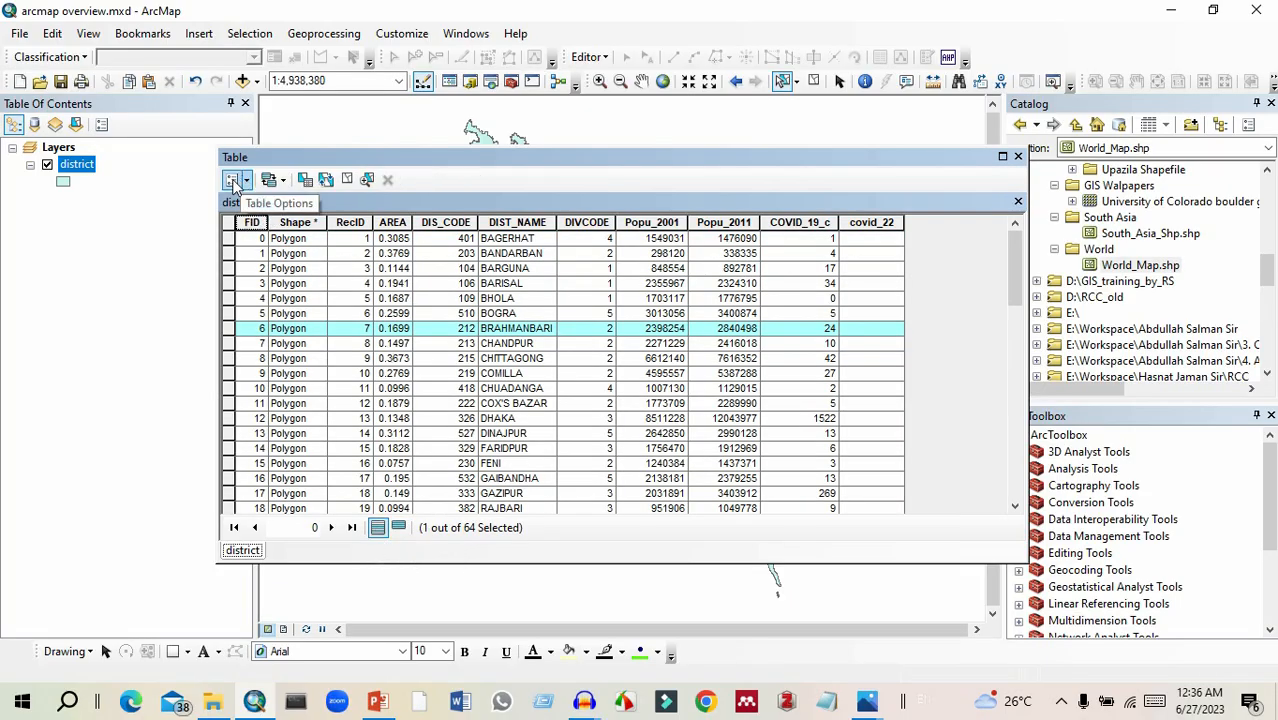
Switch the selection so that every district record except BRAHMANBARI is selected.
left_click(247, 185)
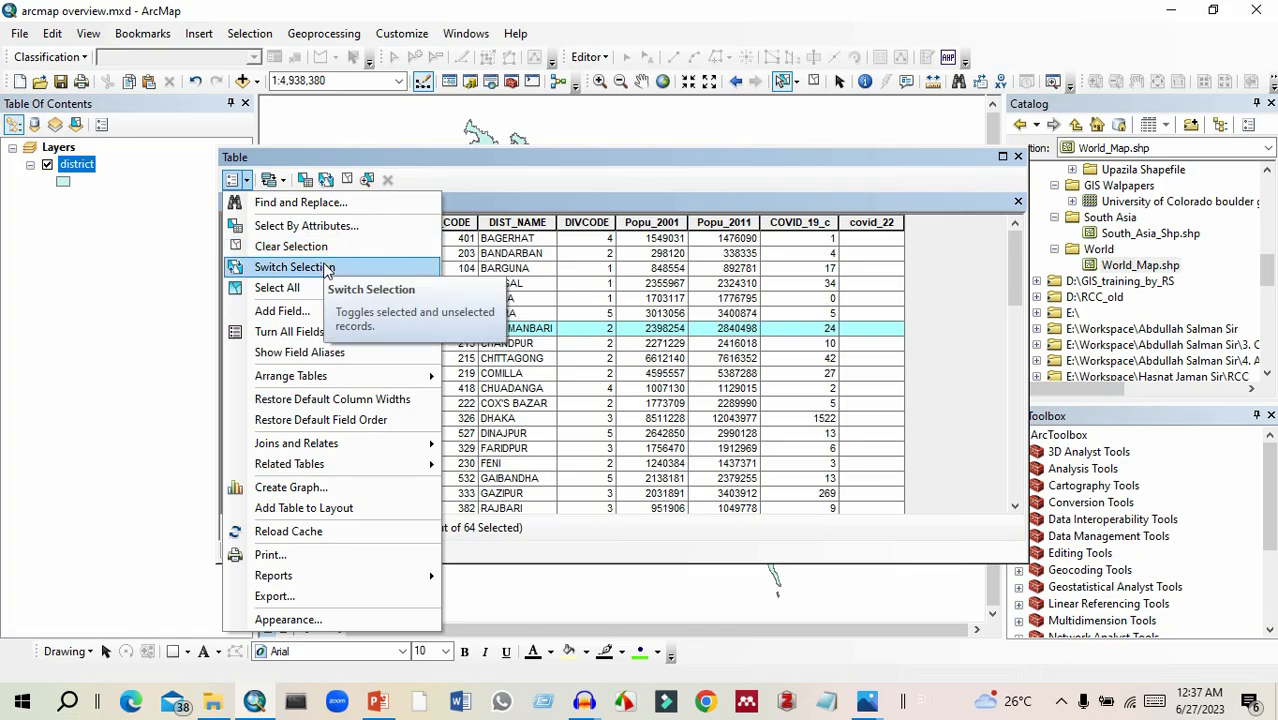
left_click(231, 328)
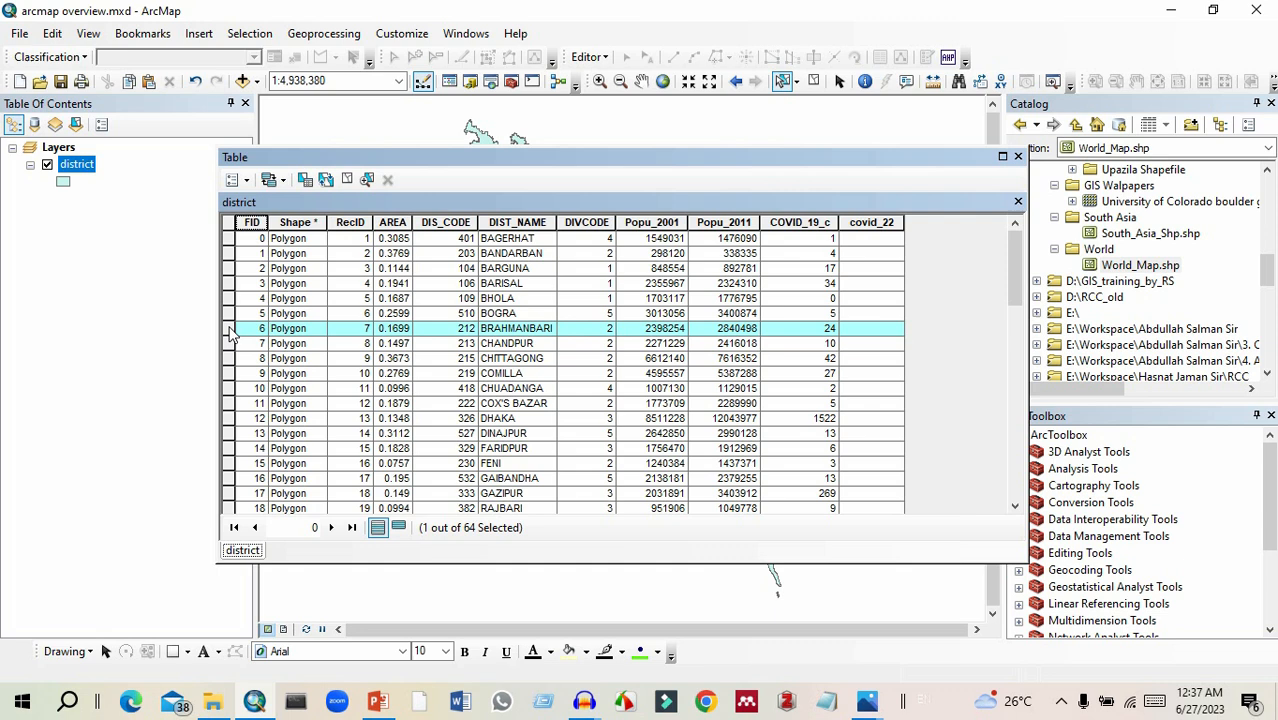
left_click(249, 179)
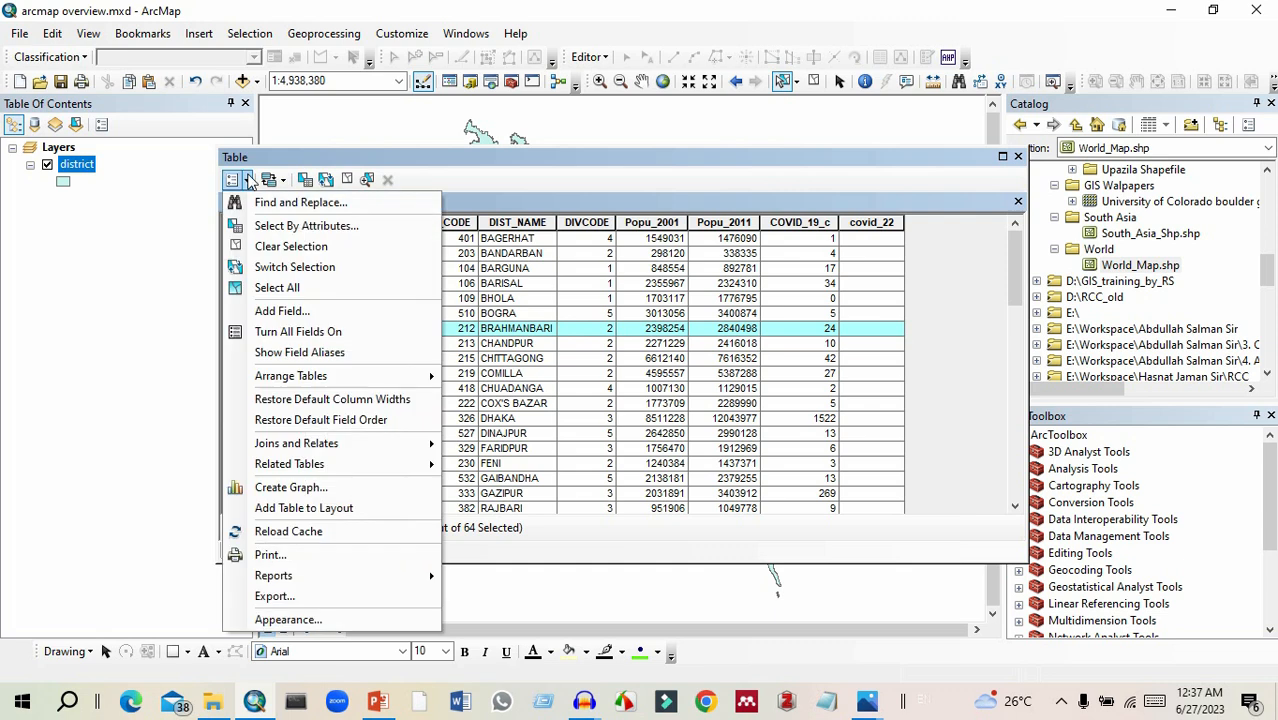
left_click(320, 268)
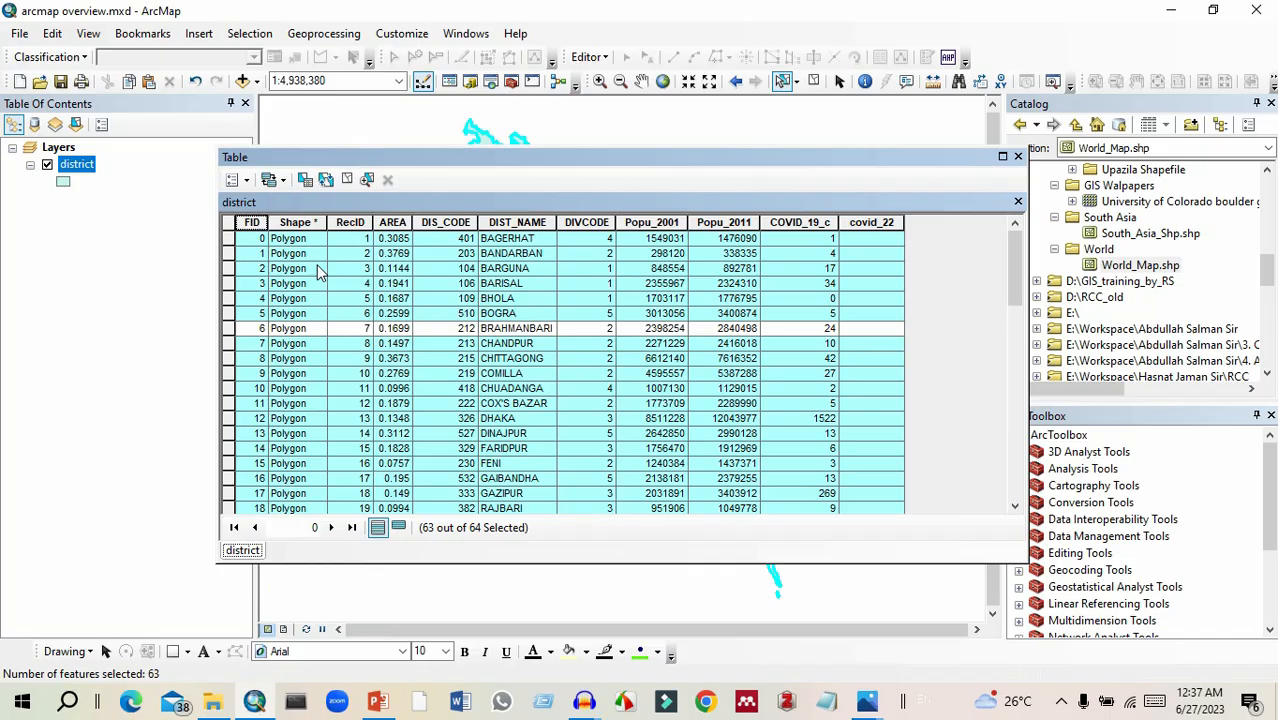
Select all records in the district table and clear the whole selection.
left_click(247, 181)
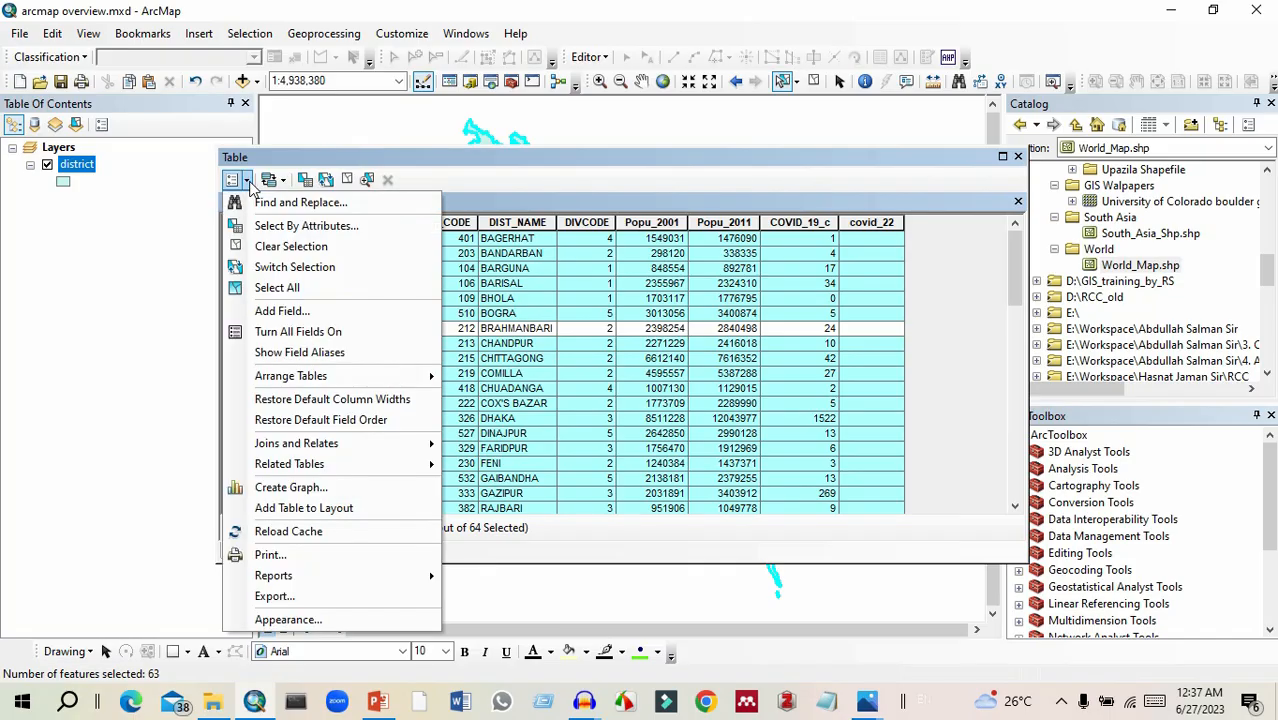
left_click(323, 290)
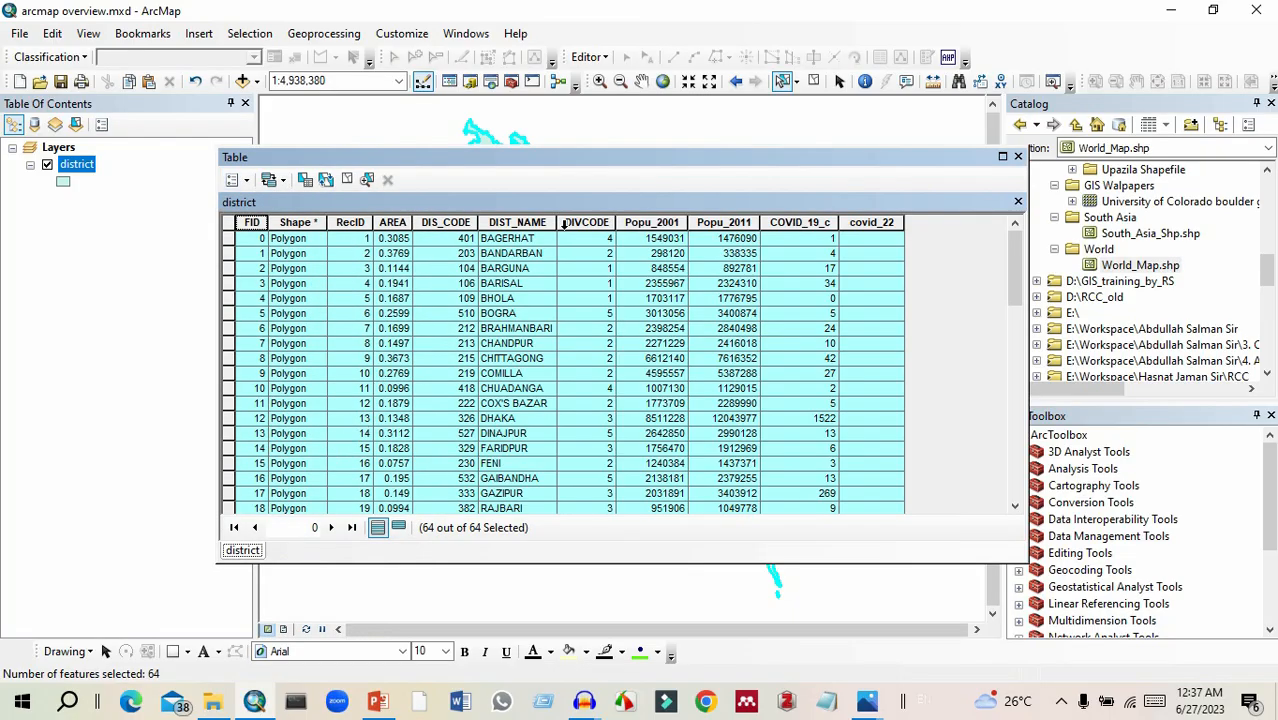
left_click(247, 181)
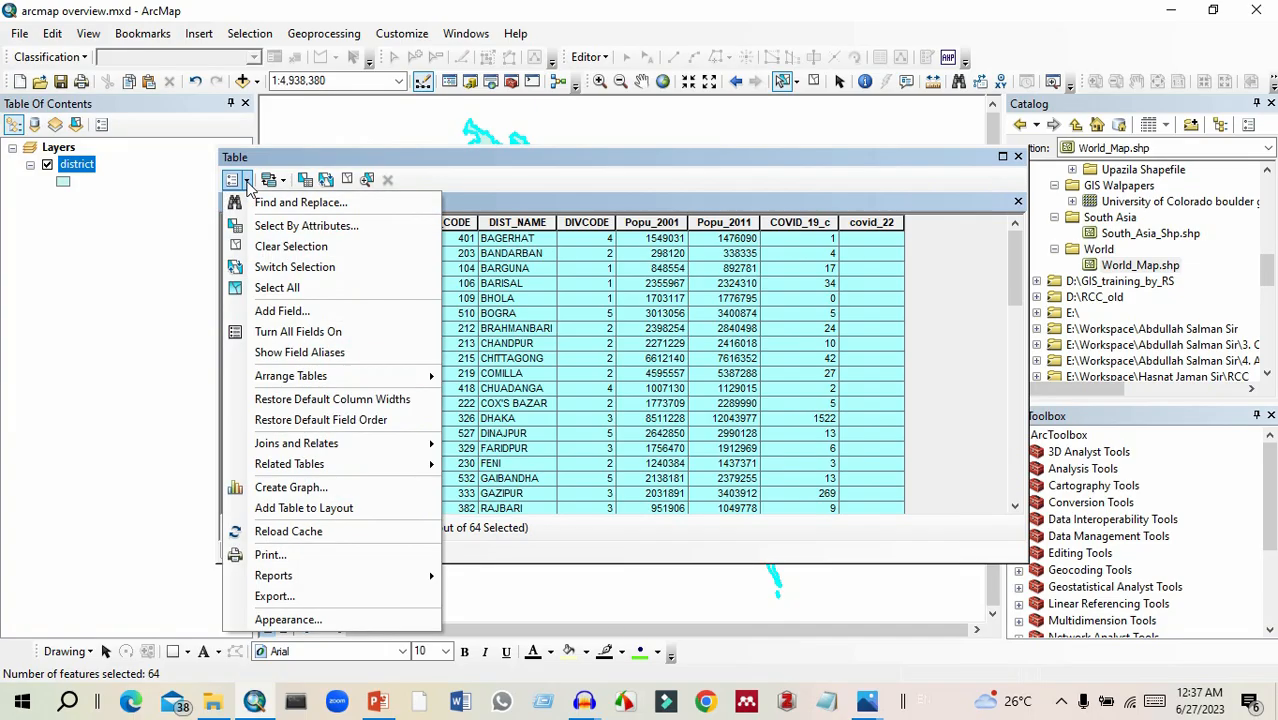
left_click(278, 249)
Add a field named Literacy_rate with type Float to the district attribute table.
left_click(232, 180)
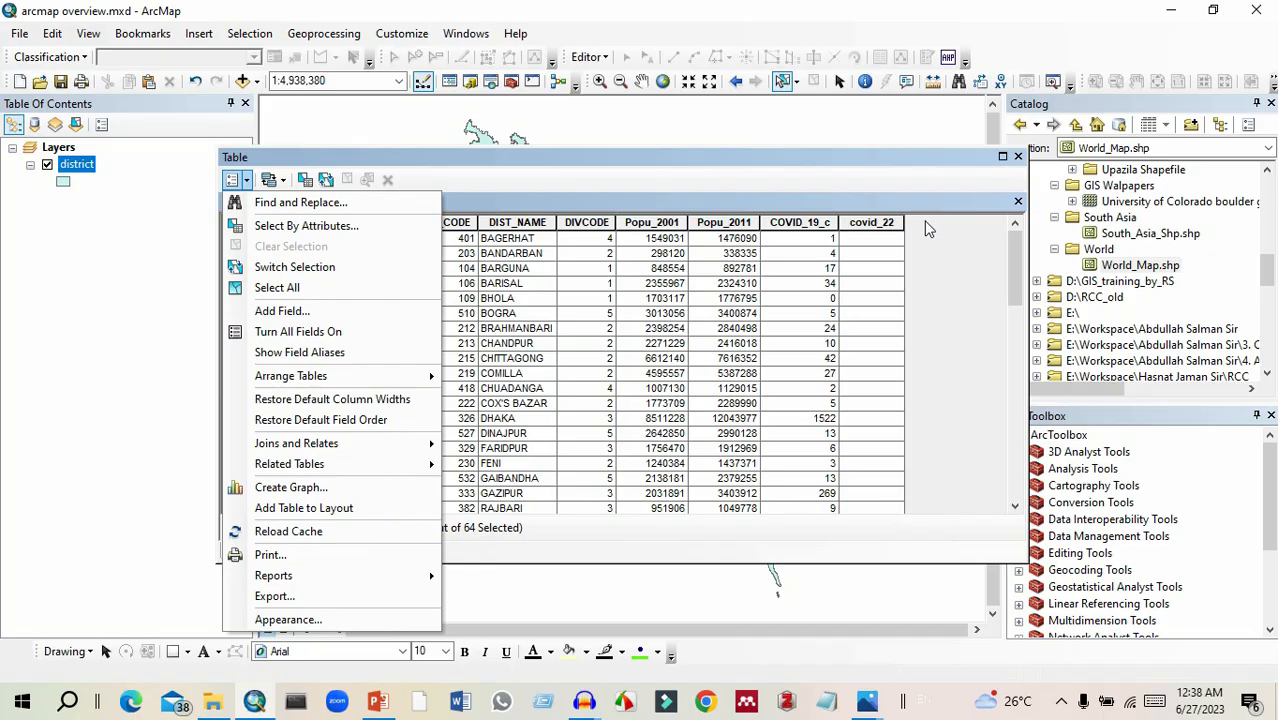
left_click(300, 315)
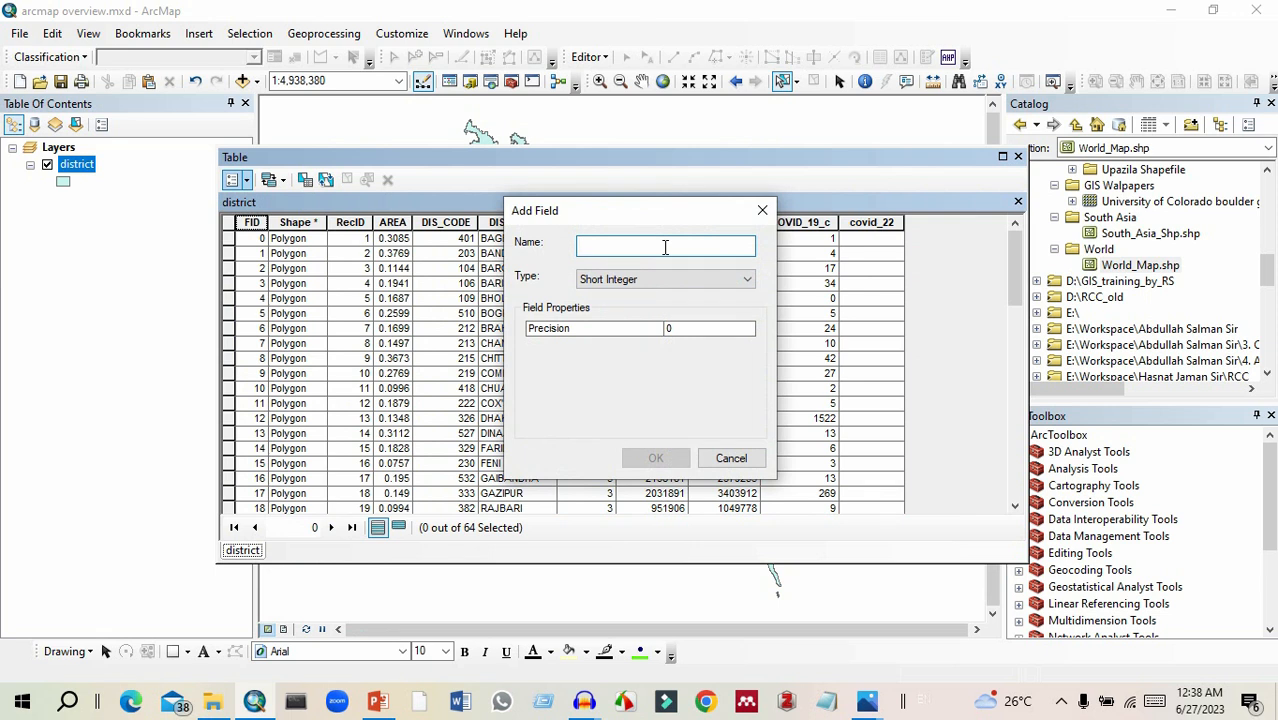
type("Literacy_rate")
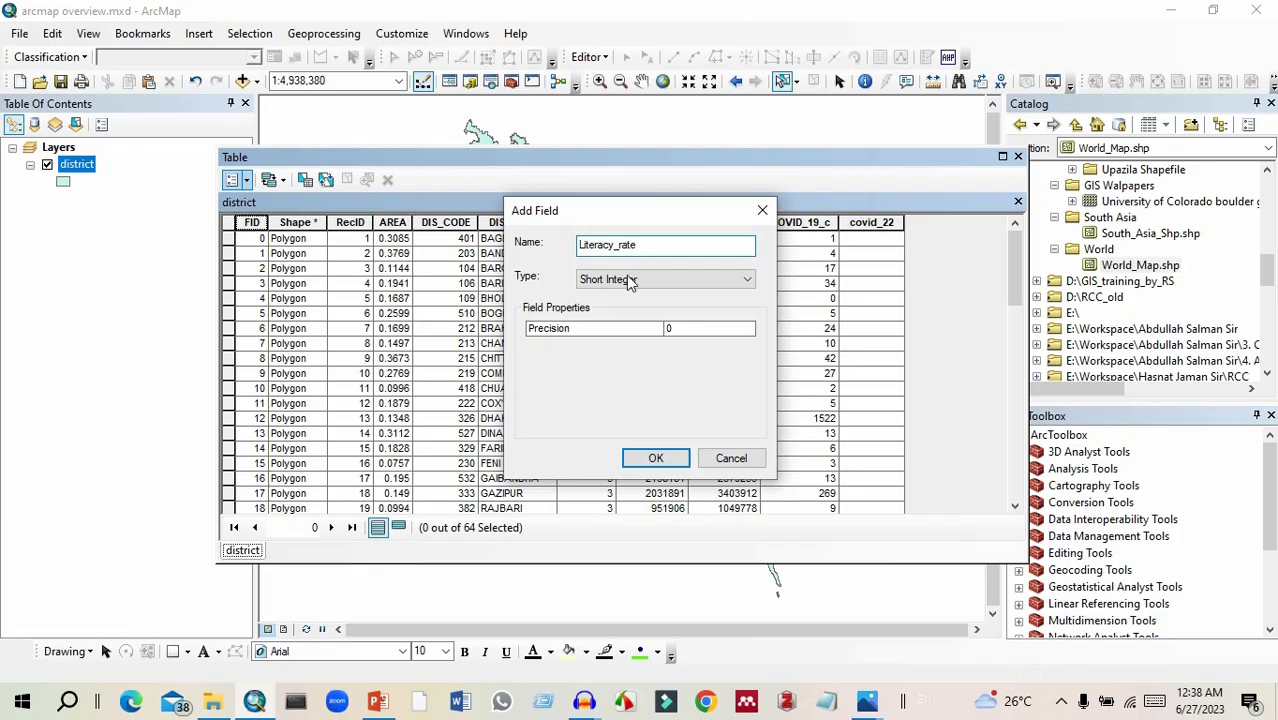
left_click(669, 288)
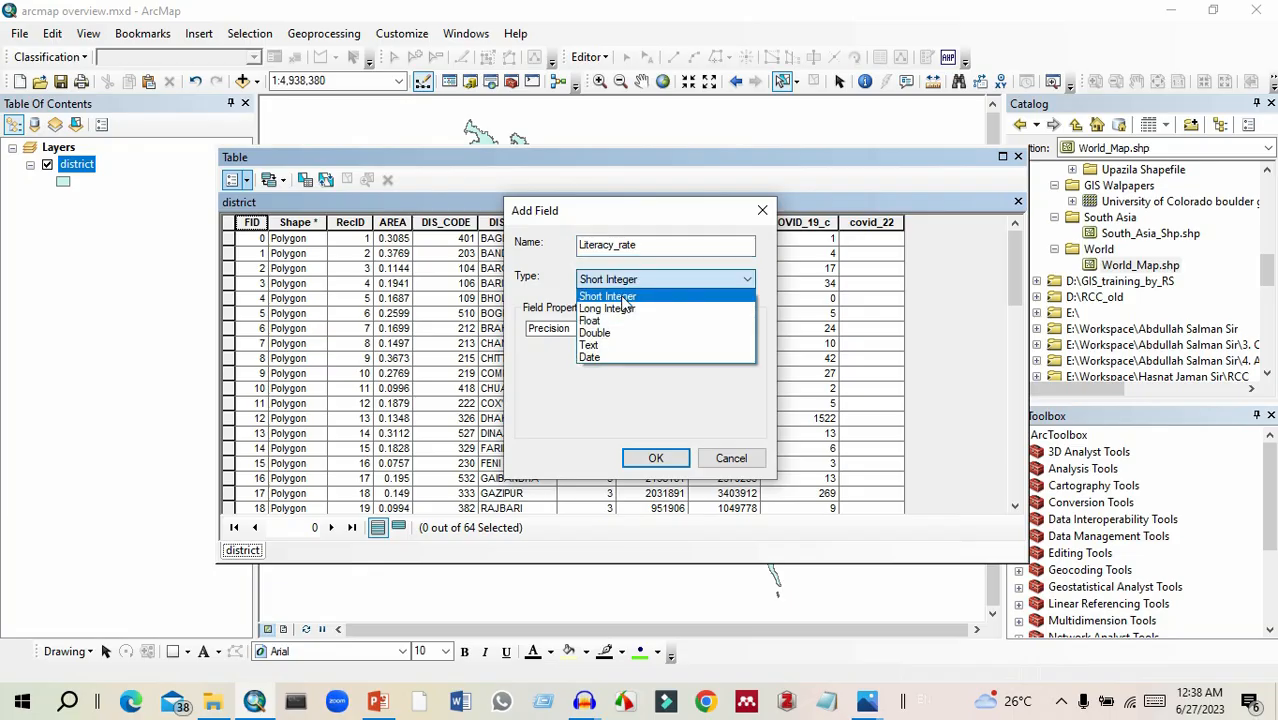
left_click(648, 297)
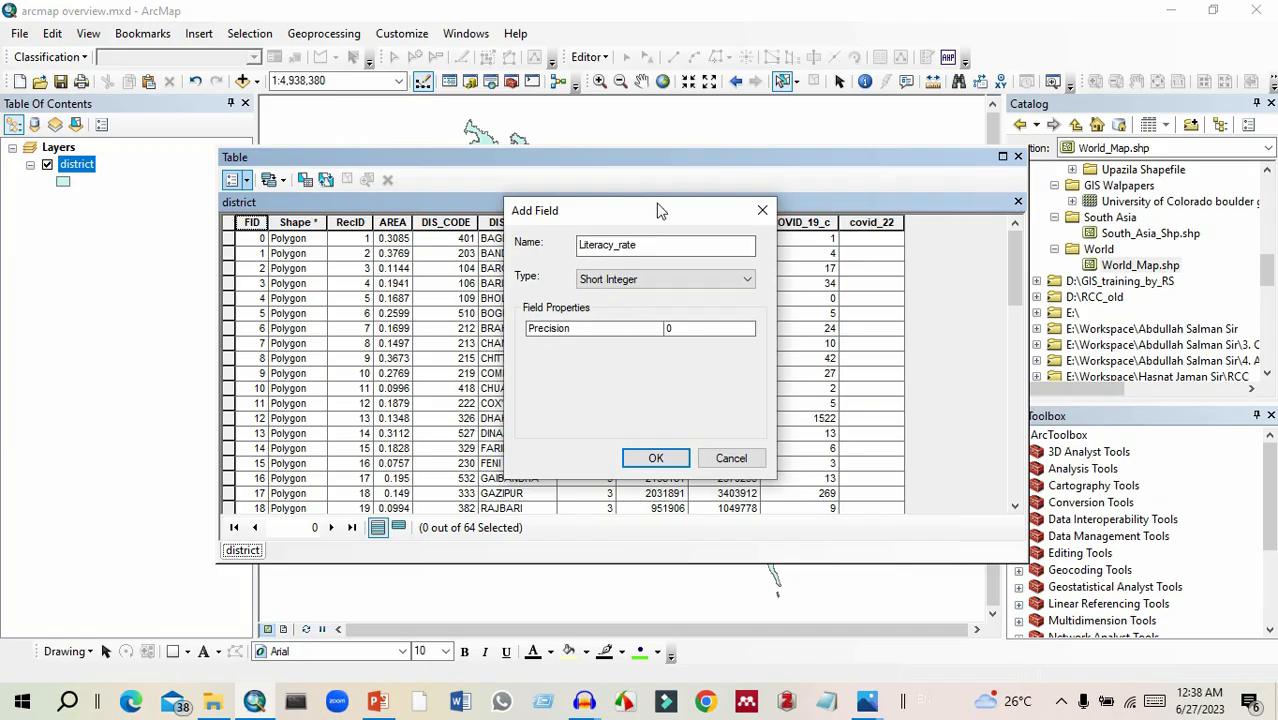
left_click(650, 280)
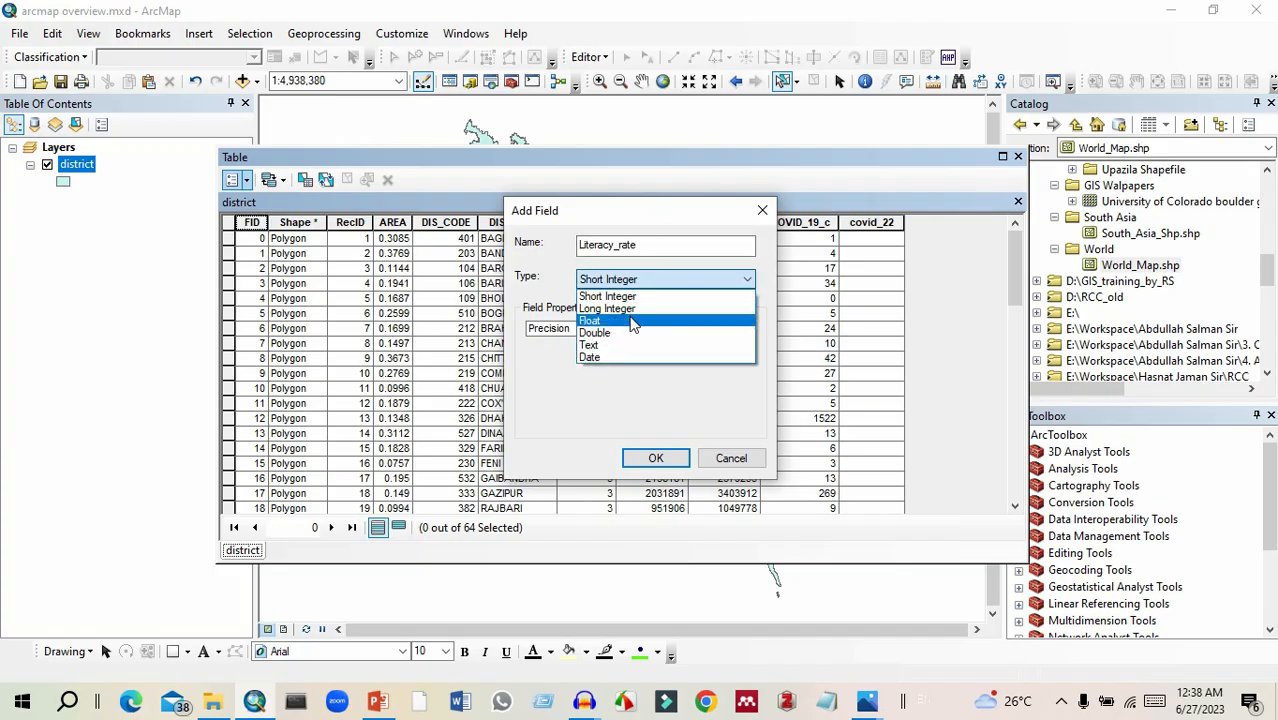
left_click(643, 322)
left_click(655, 458)
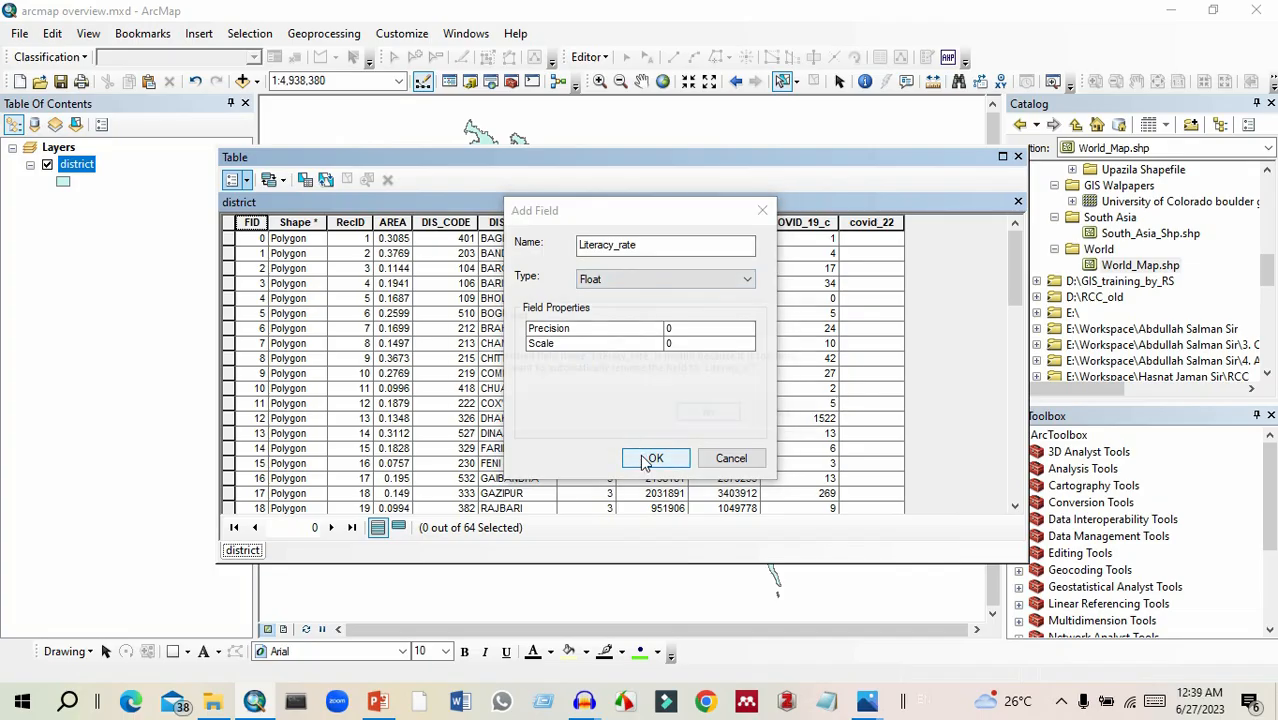
left_click(709, 416)
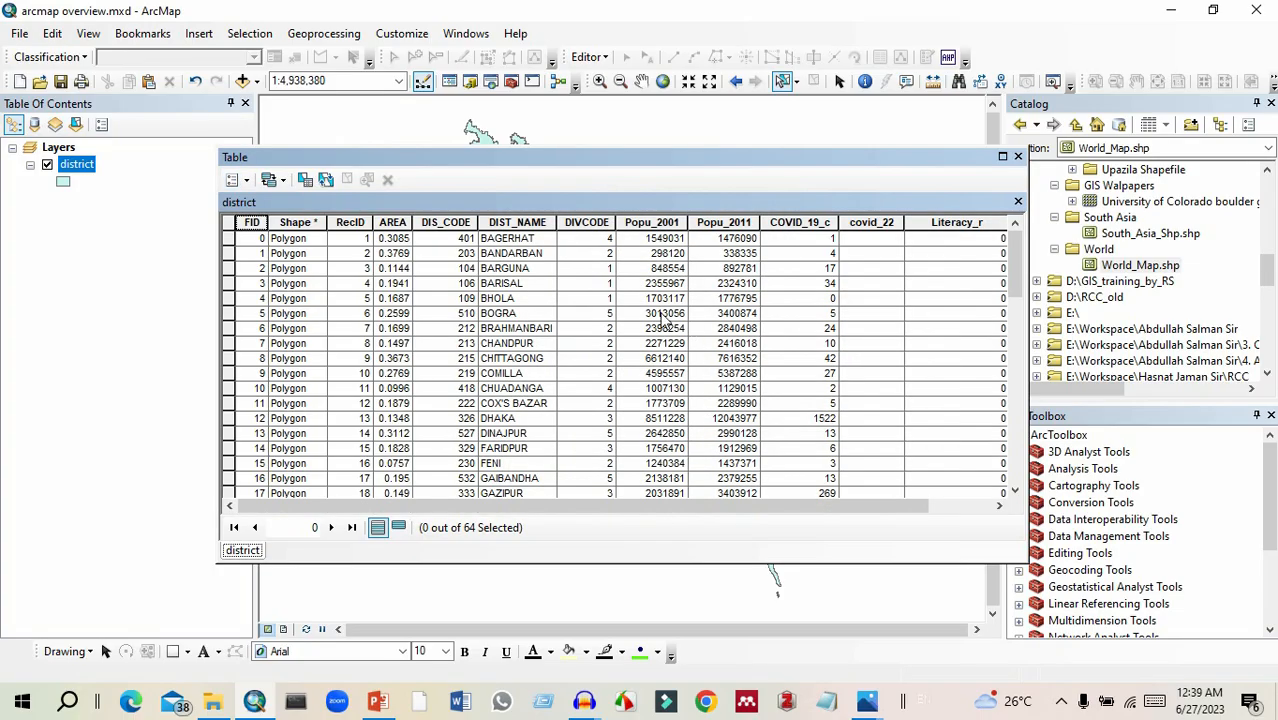
Turn on all fields in the district attribute table.
left_click_drag(765, 500, 827, 495)
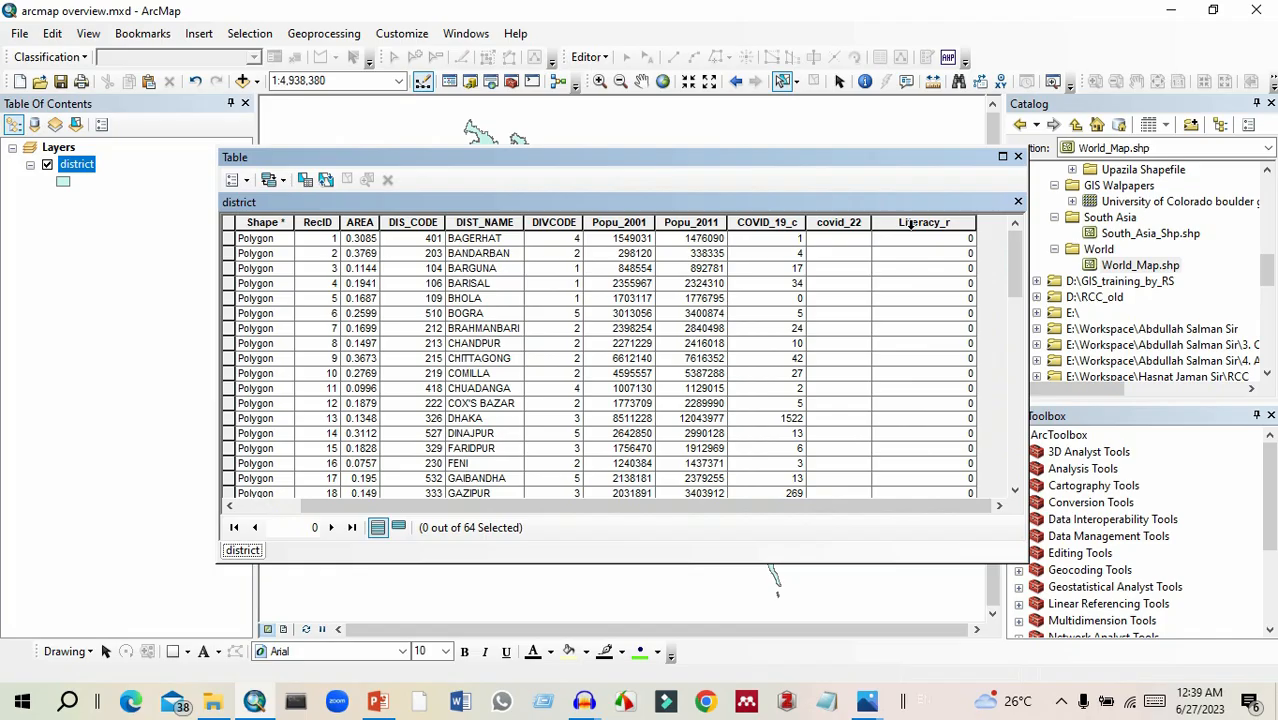
left_click(236, 179)
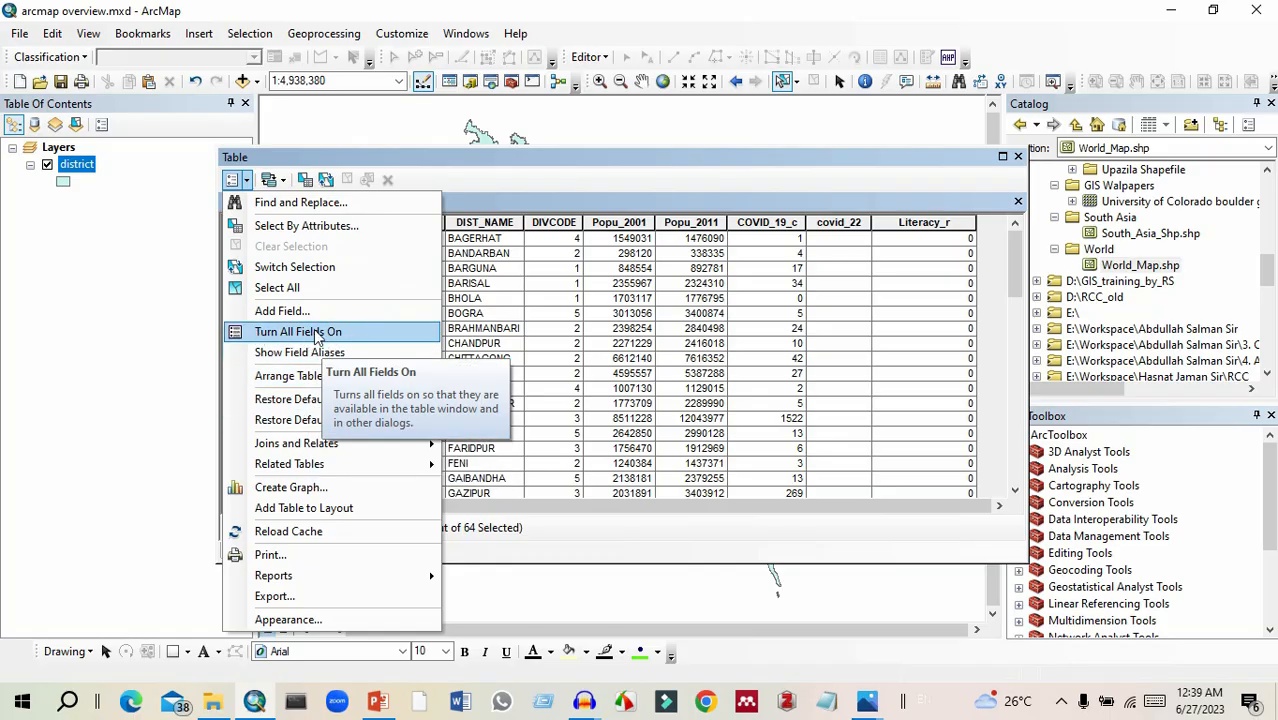
left_click(370, 333)
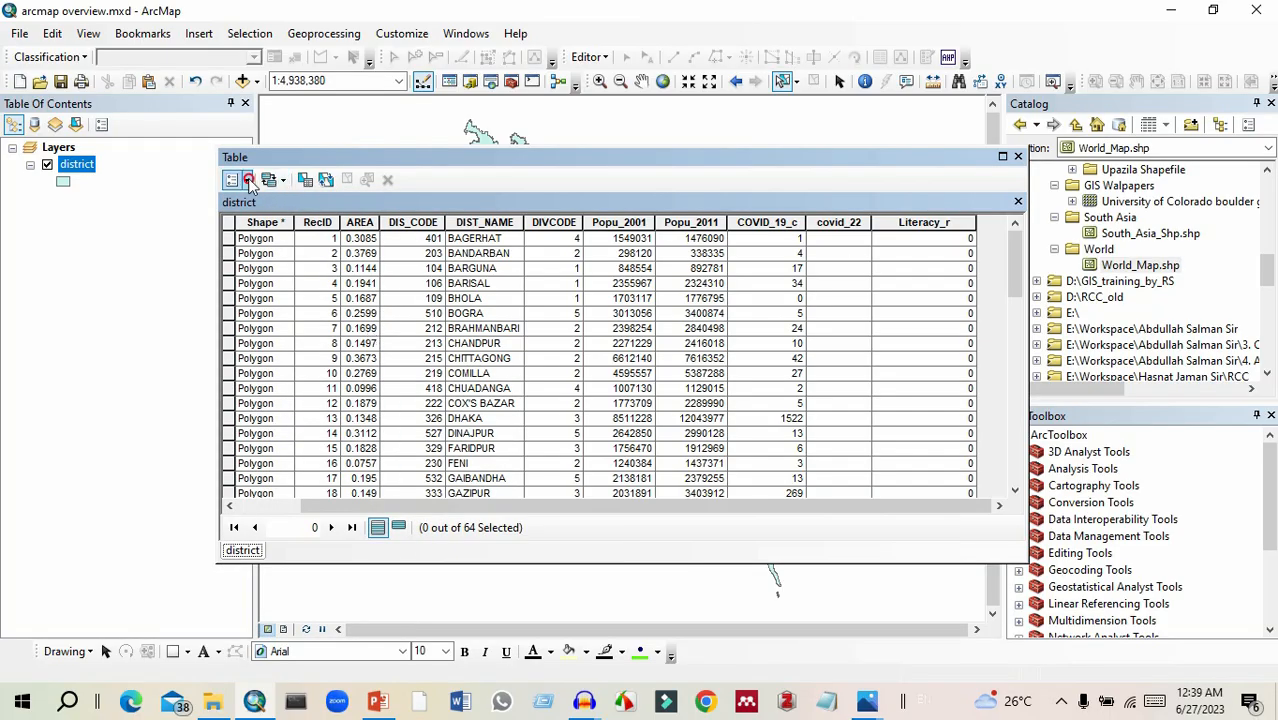
Turn off the COVID_19_c field in the district table and turn all fields back on.
left_click(755, 225)
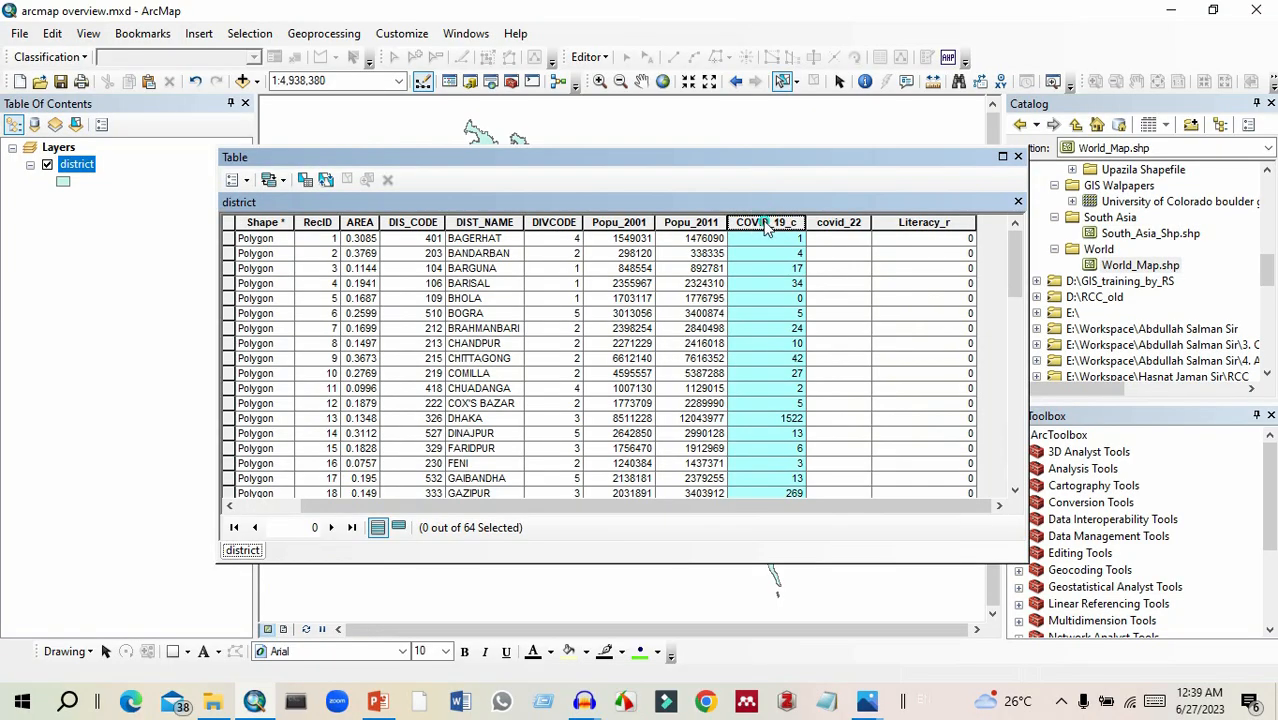
right_click(766, 228)
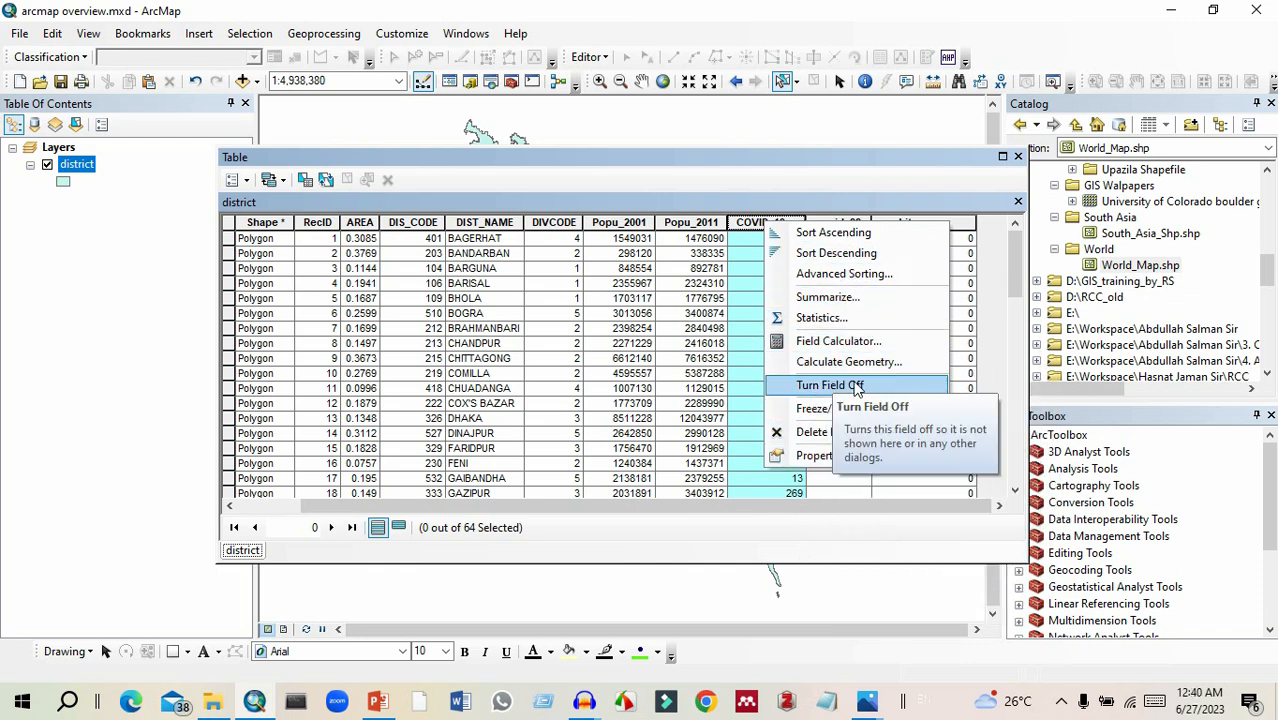
left_click(838, 384)
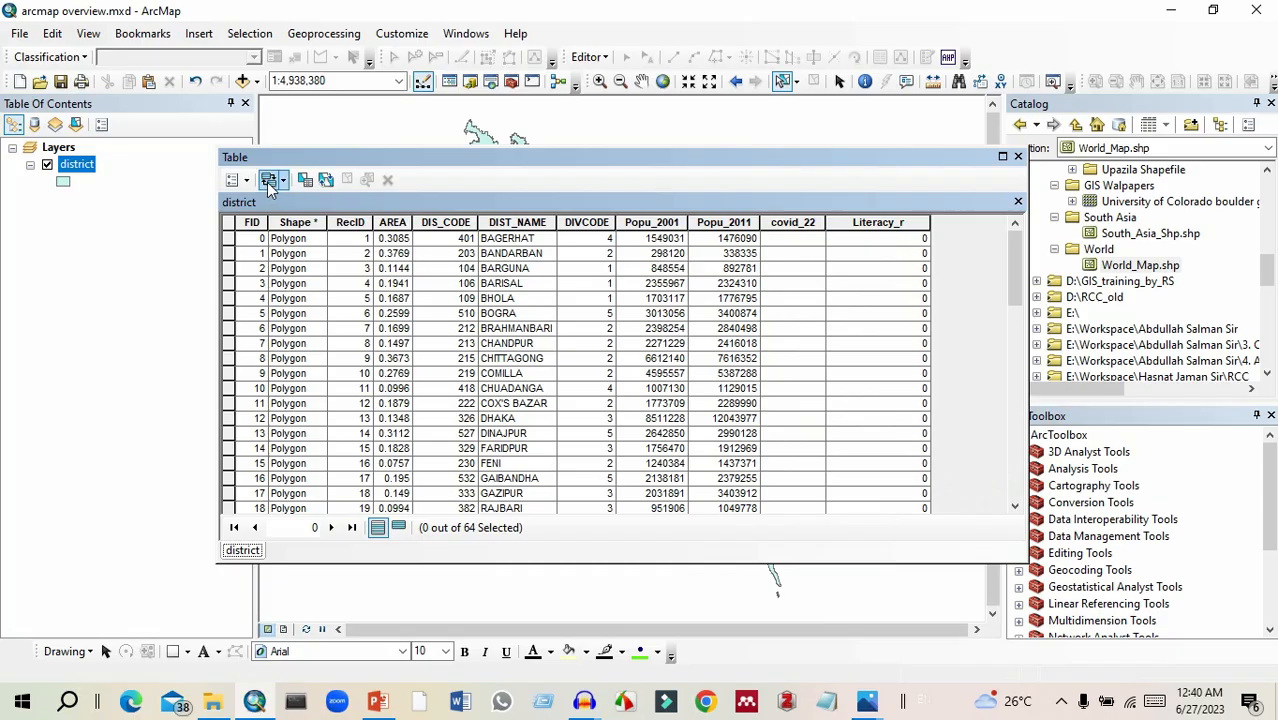
left_click(236, 180)
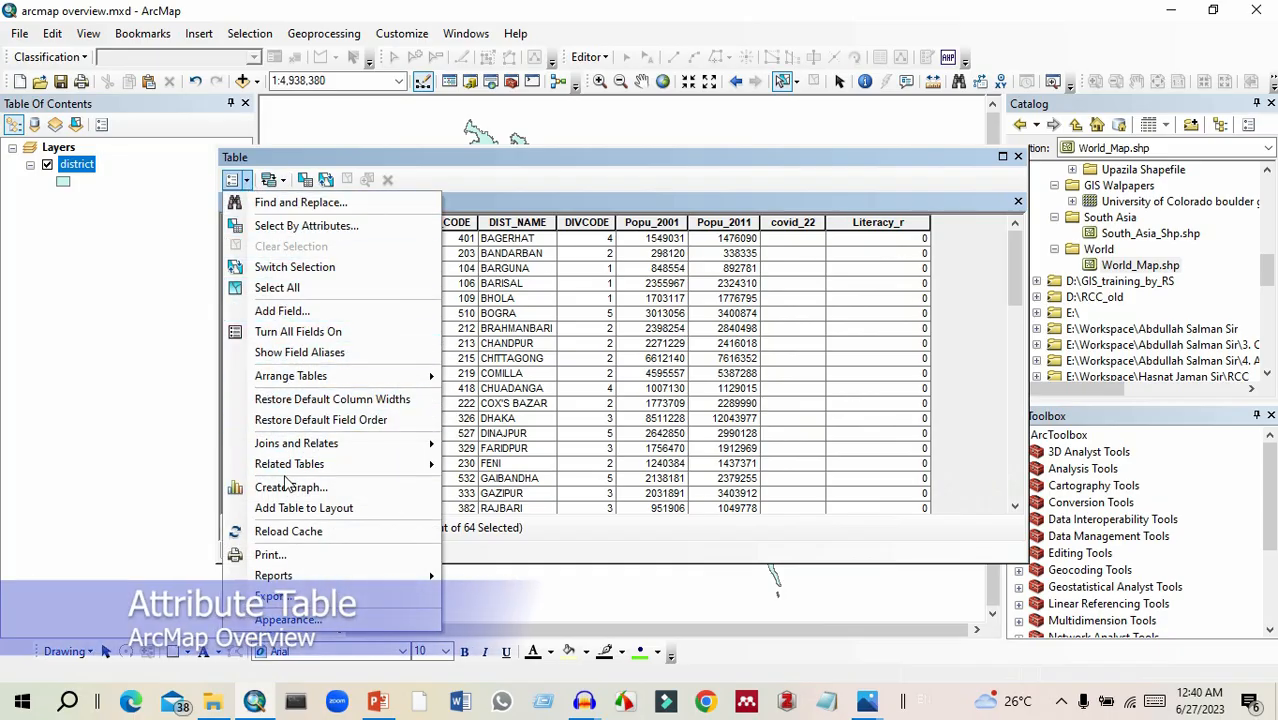
left_click(349, 334)
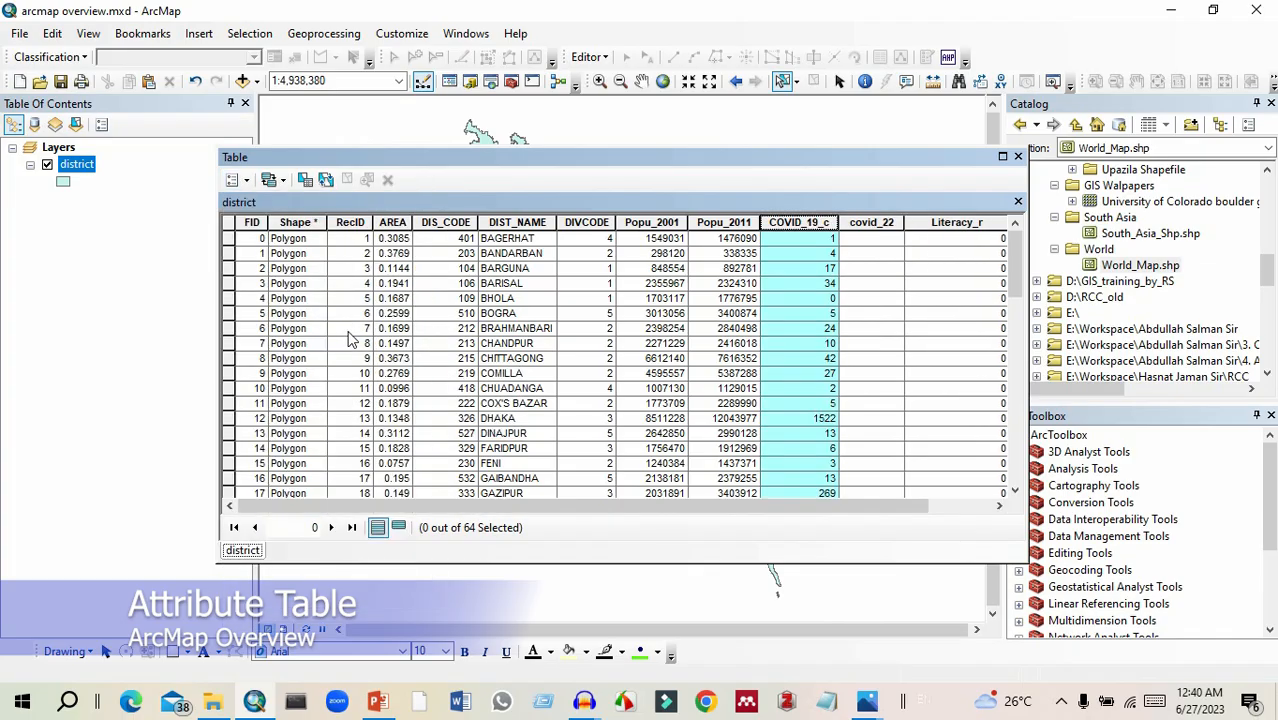
left_click(857, 252)
Start a data export of the district attribute table with all records included.
left_click(238, 180)
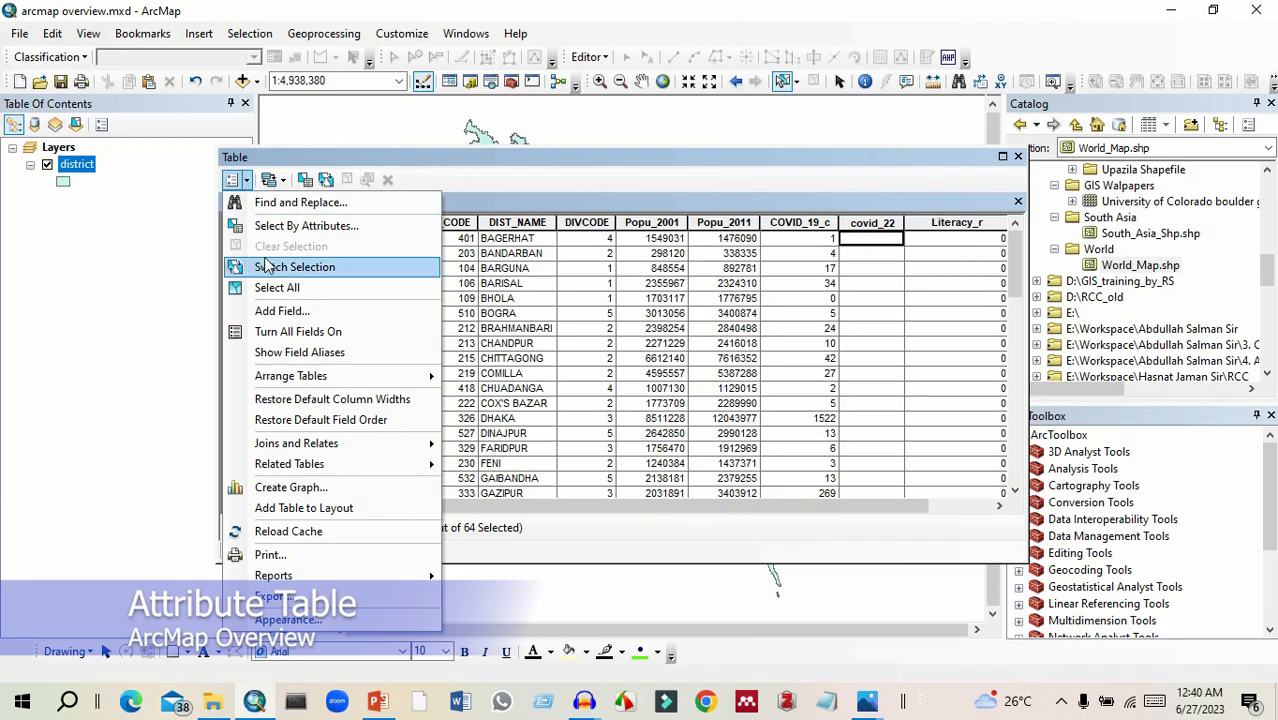
mouse_move(298, 383)
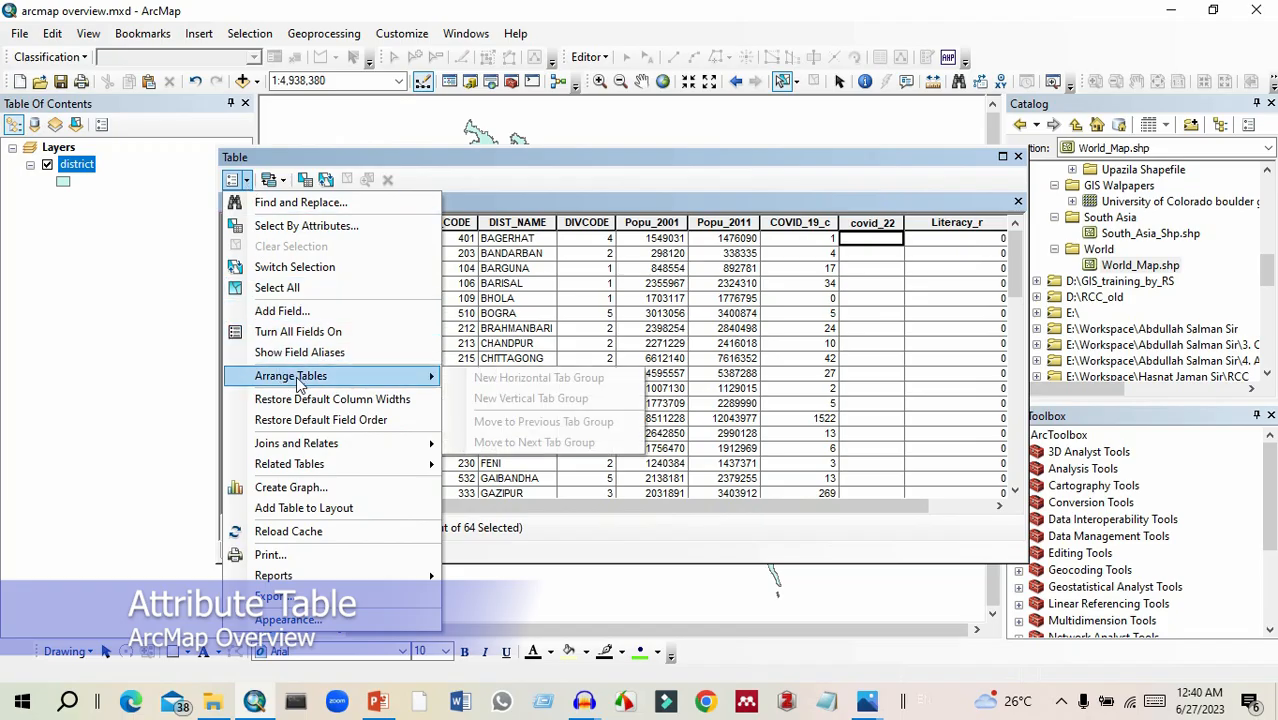
mouse_move(385, 445)
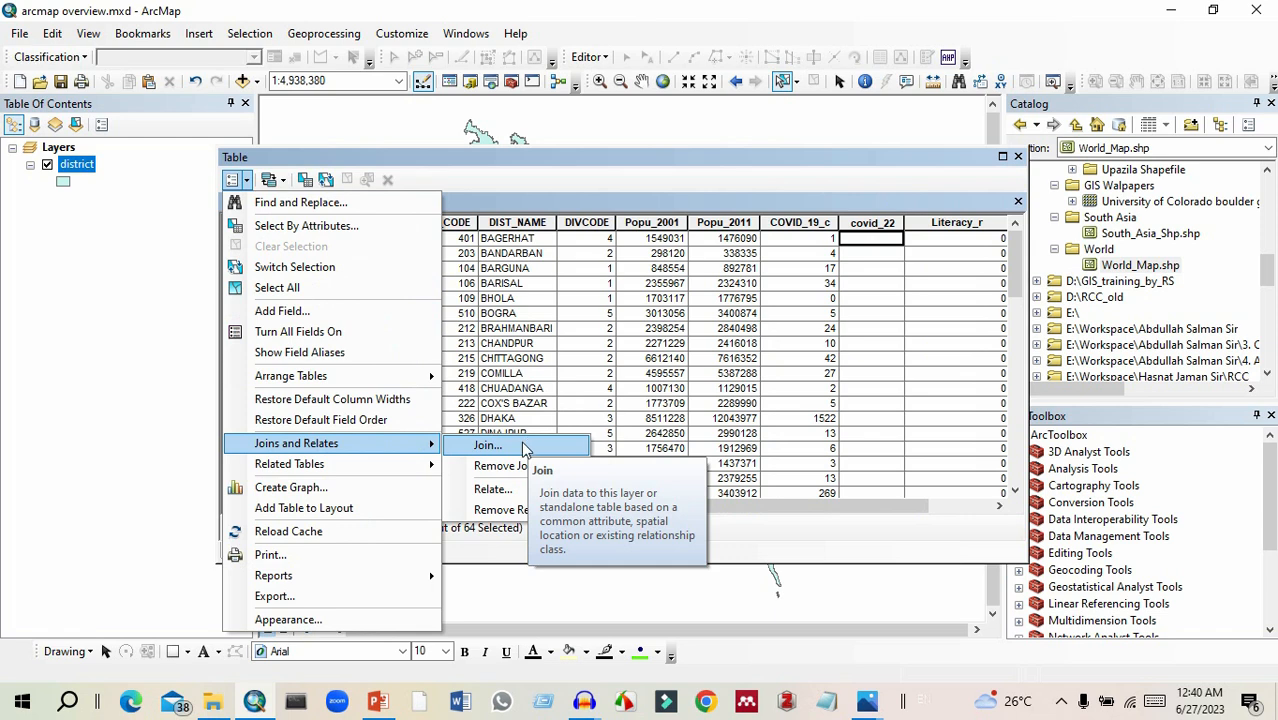
mouse_move(512, 470)
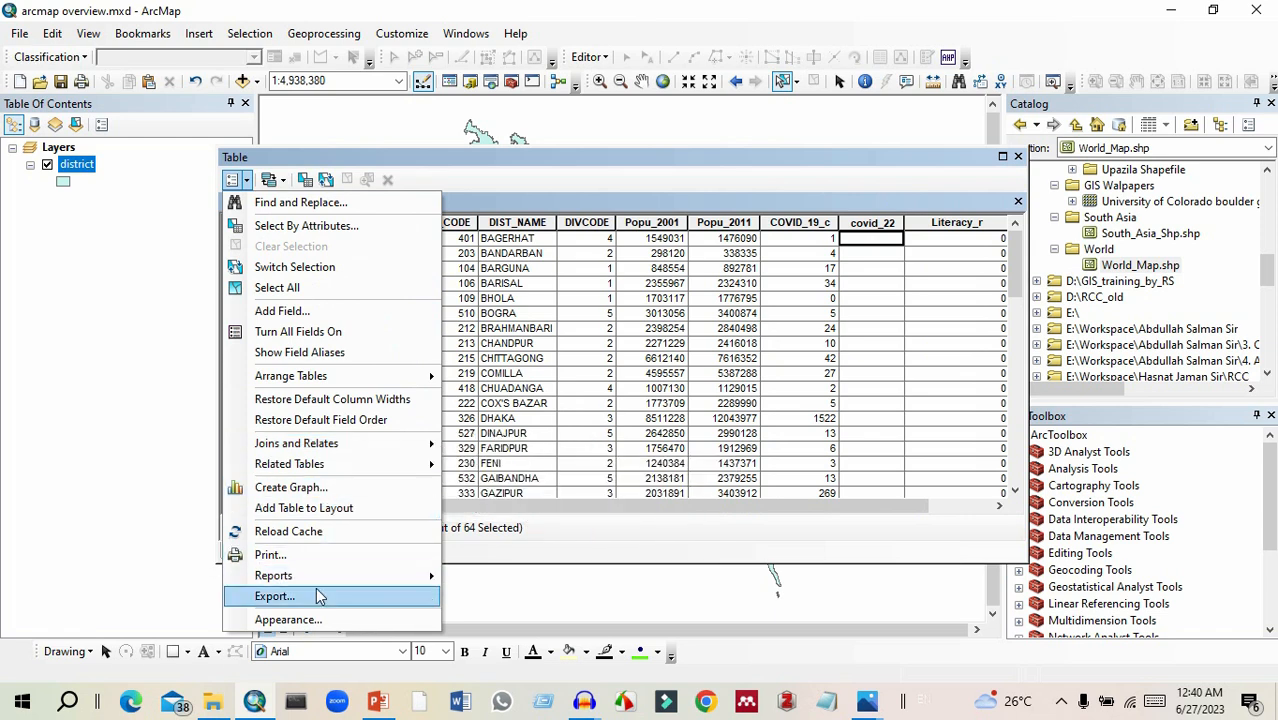
mouse_move(316, 584)
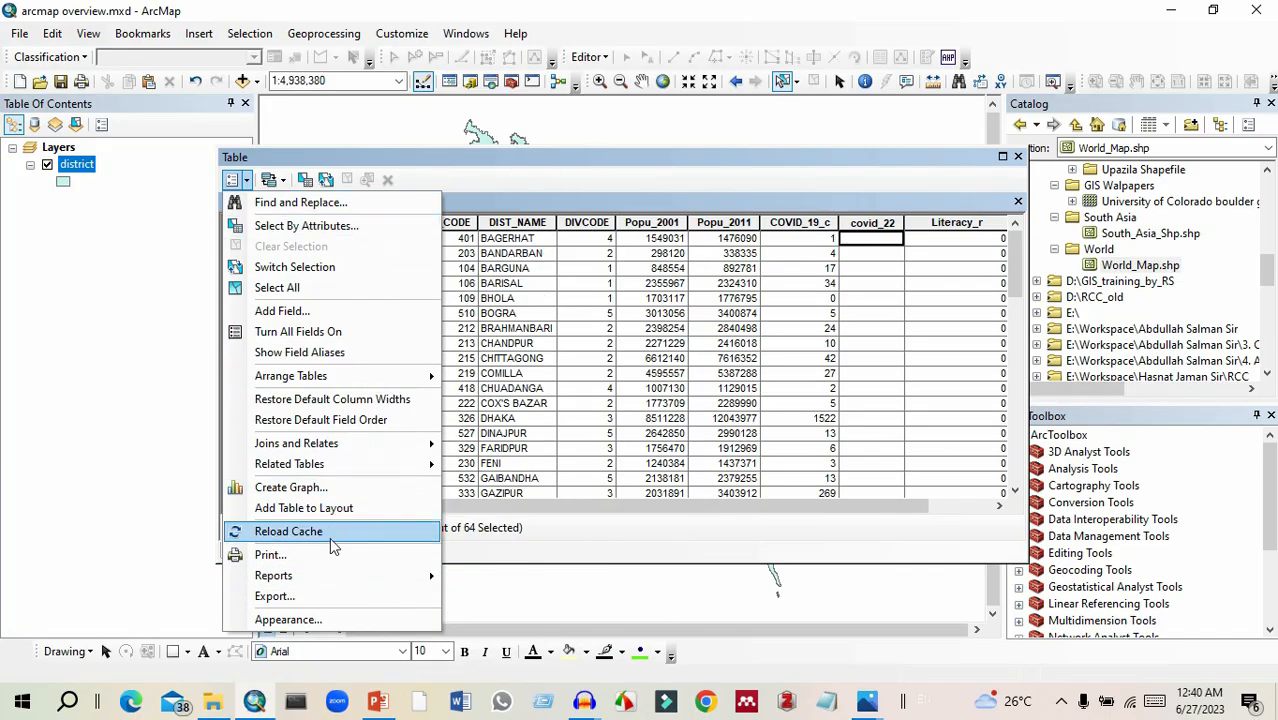
left_click(368, 600)
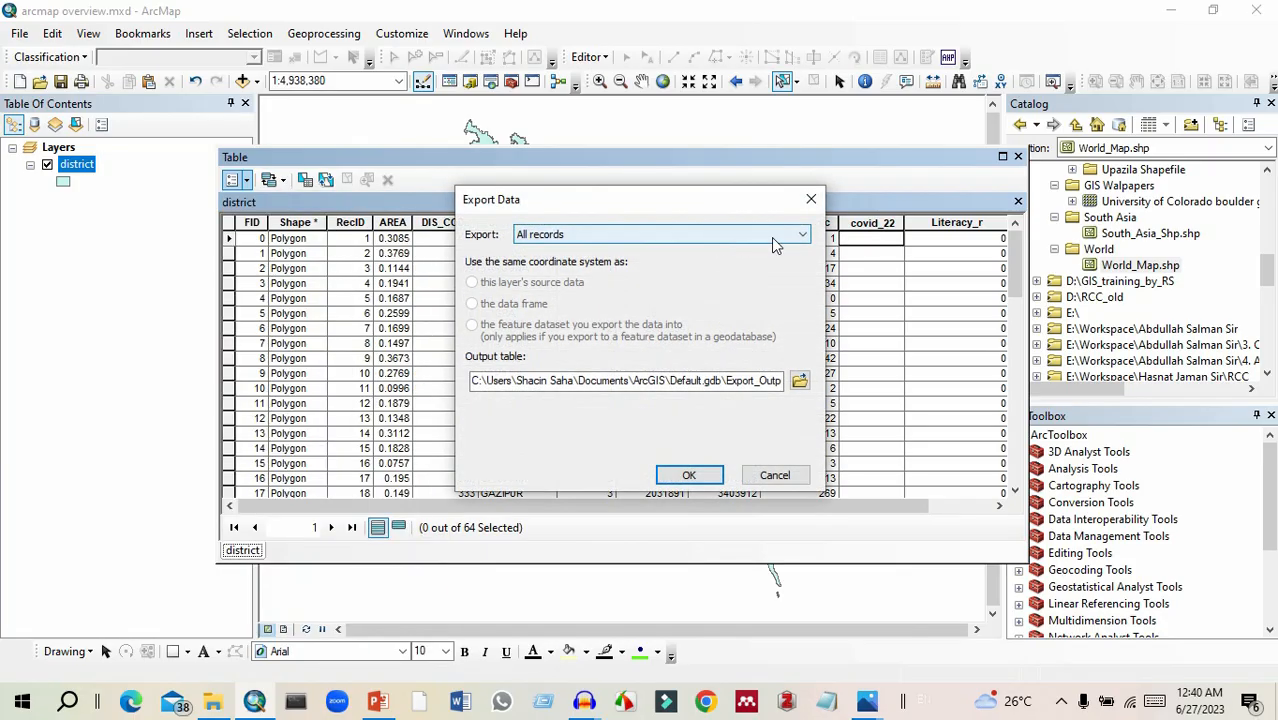
left_click(800, 236)
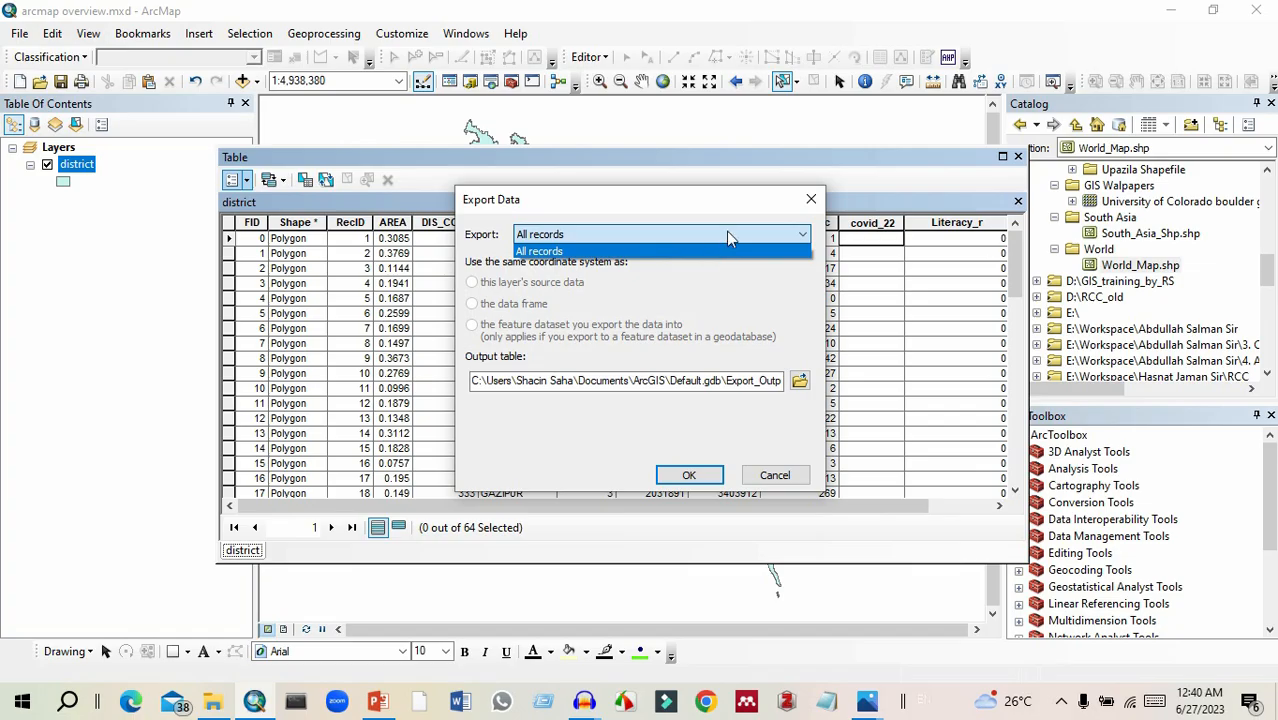
left_click(673, 275)
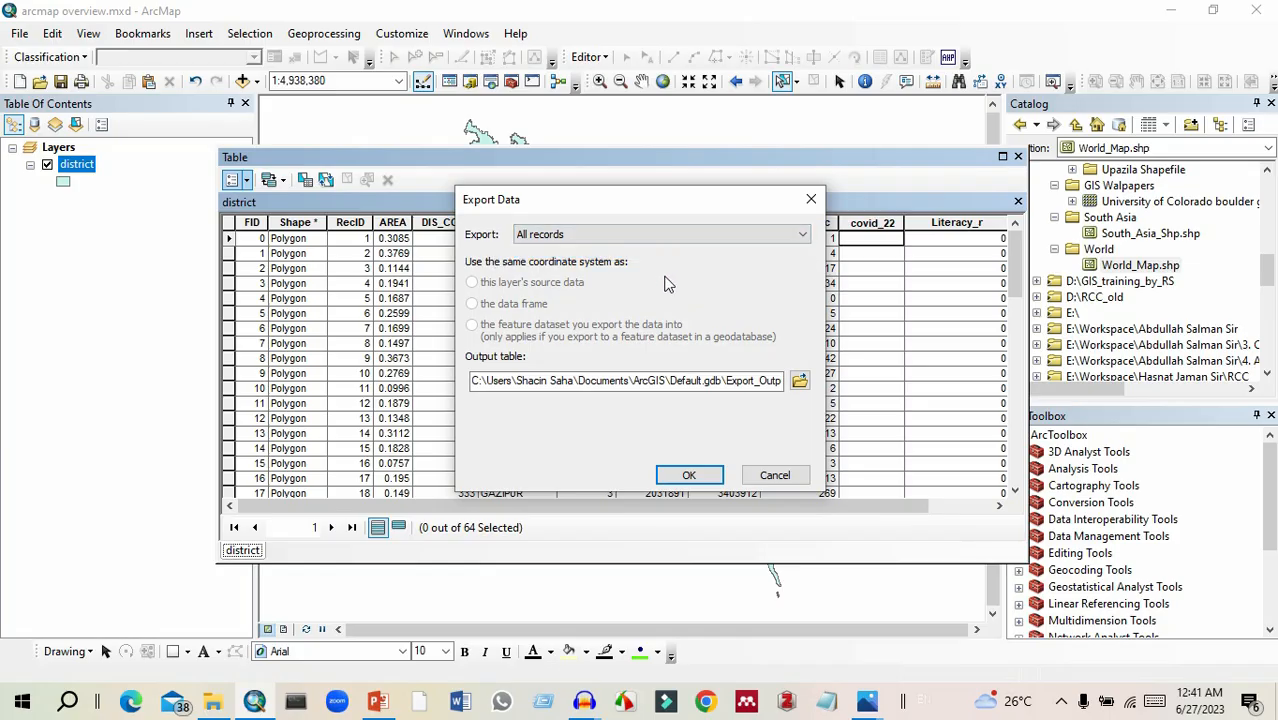
left_click(652, 237)
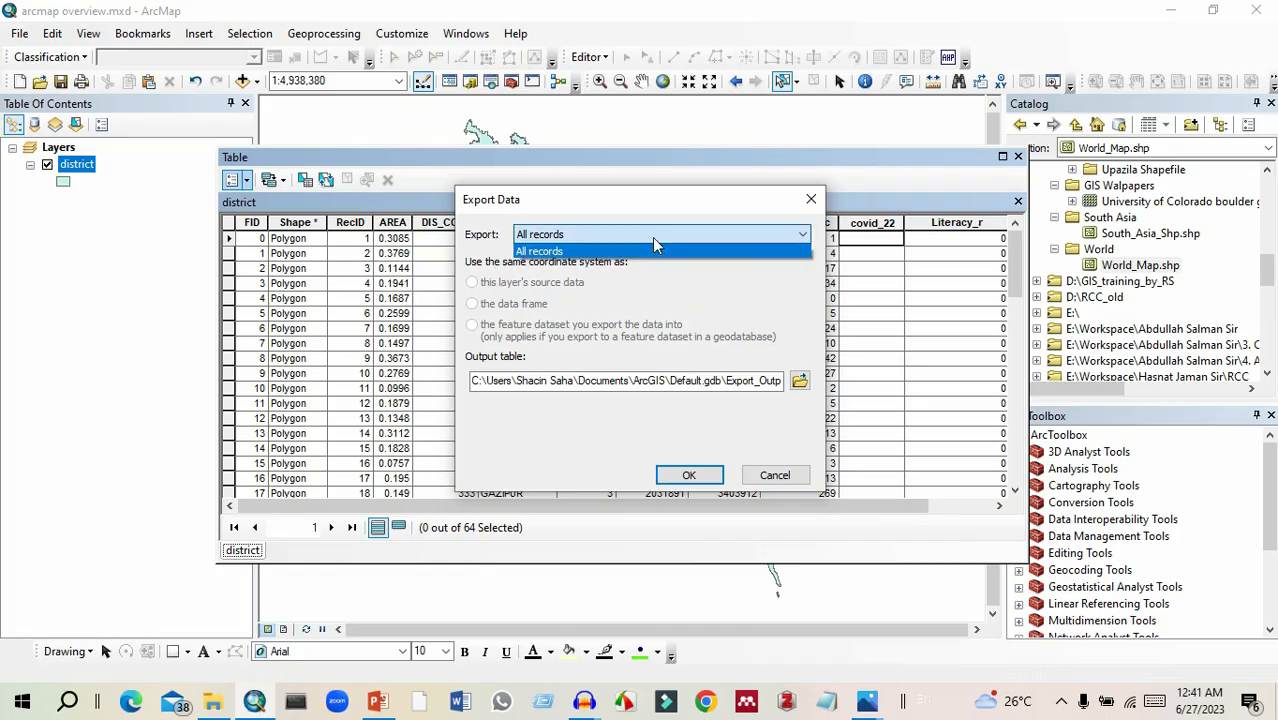
left_click(670, 280)
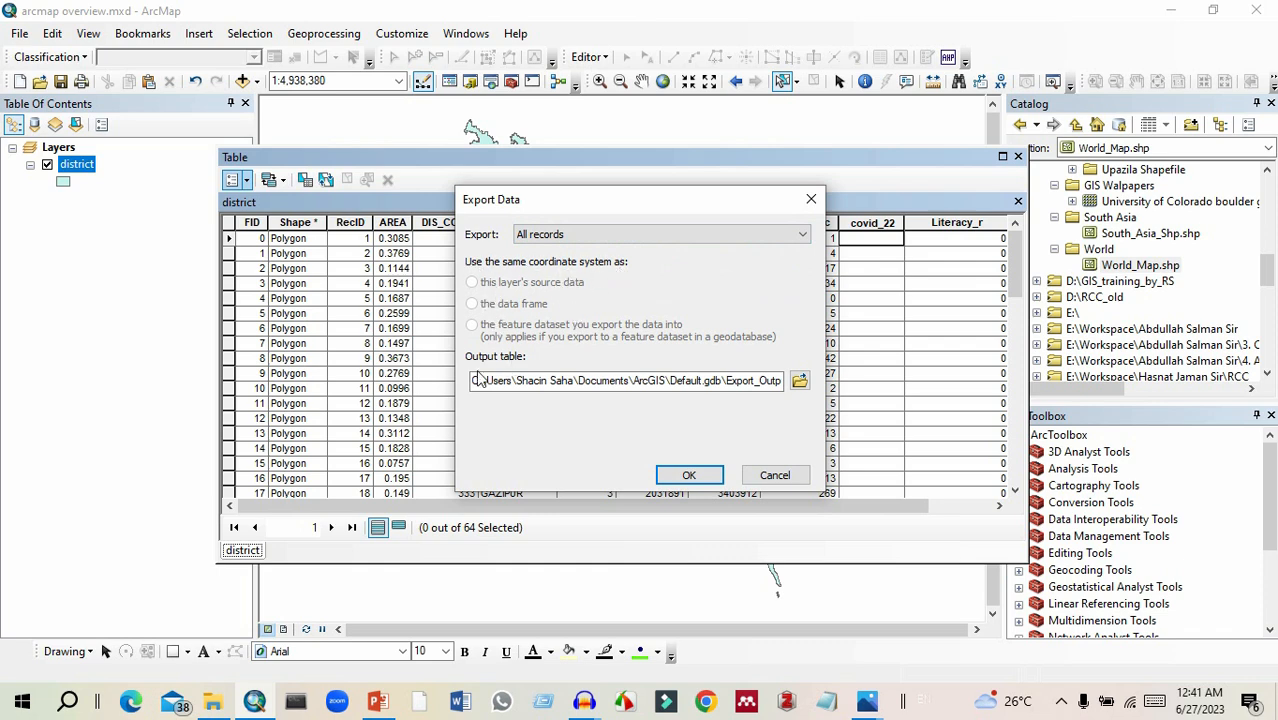
Set the export location to the 3. ArcMap Overview folder and try to save the output table there as Export_Output.
left_click(799, 383)
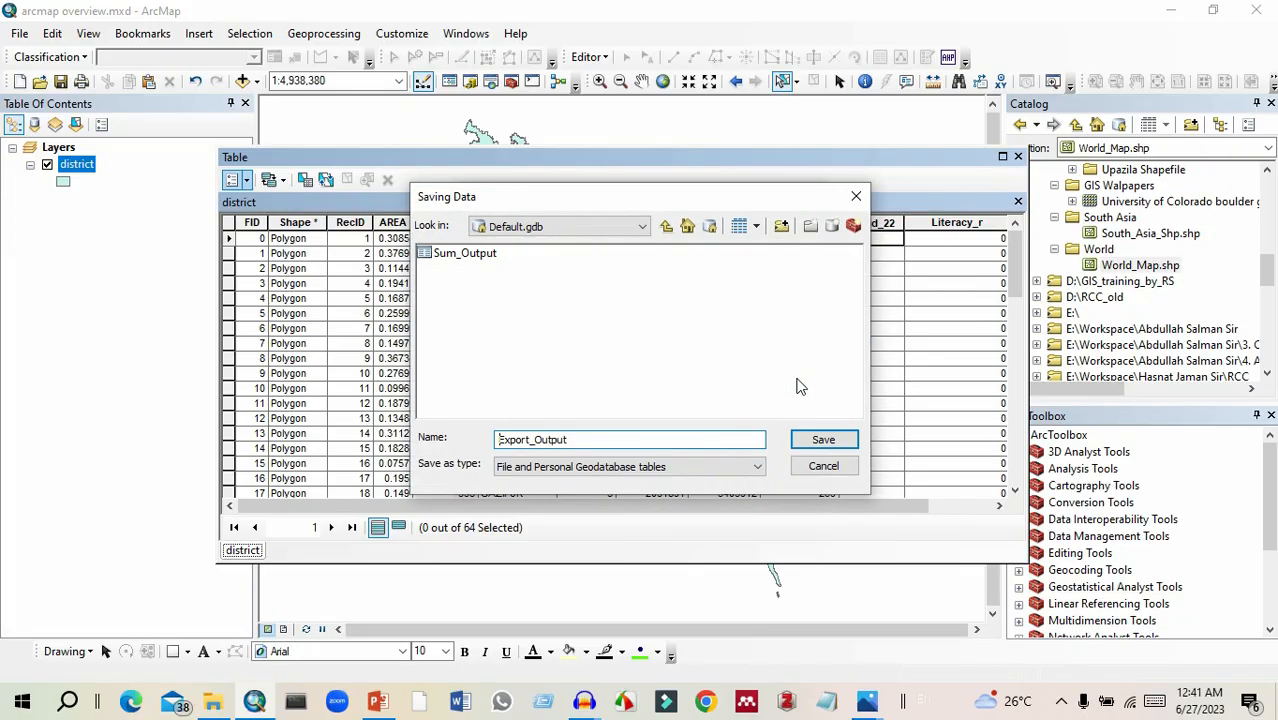
left_click(666, 226)
left_click(666, 226)
left_click(687, 226)
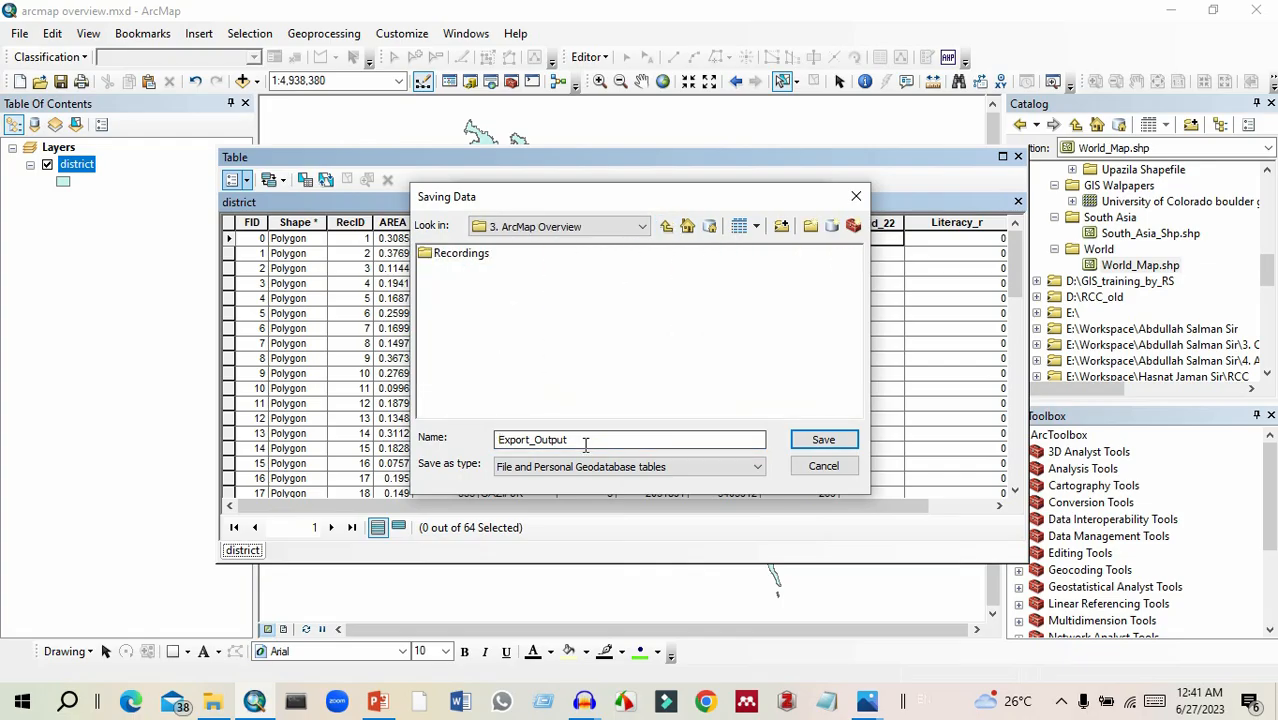
left_click(801, 441)
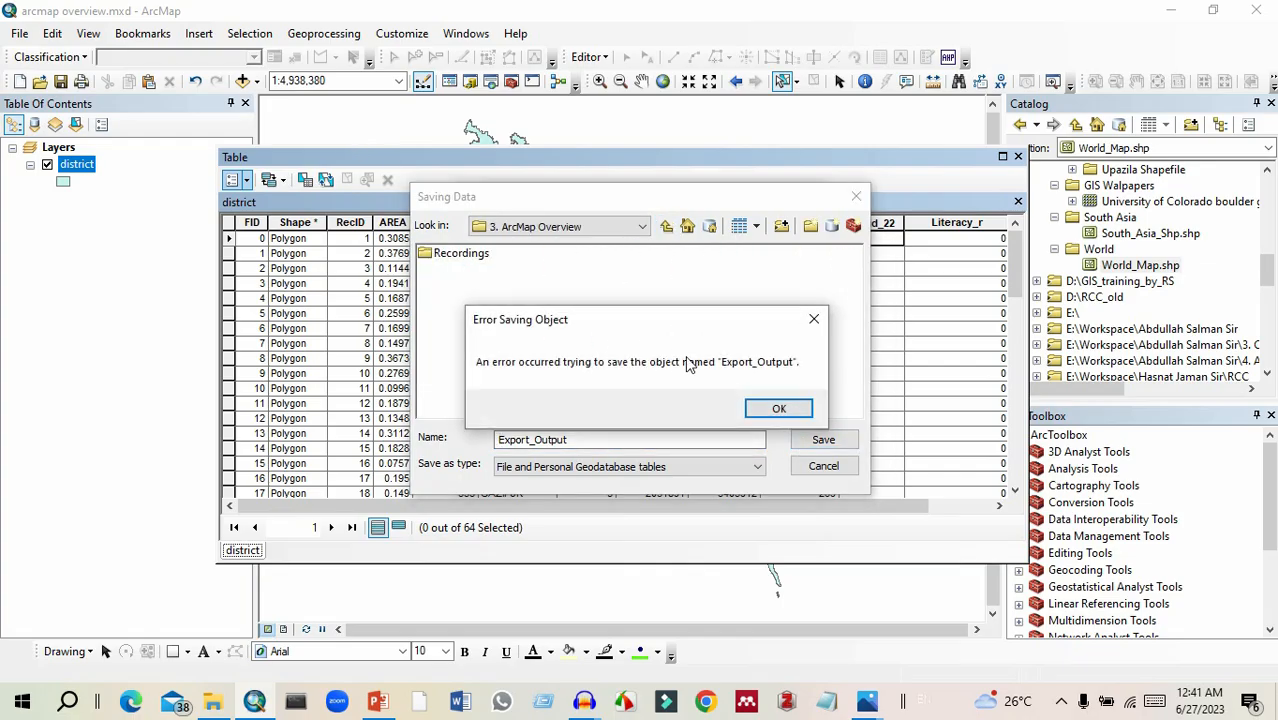
left_click(776, 409)
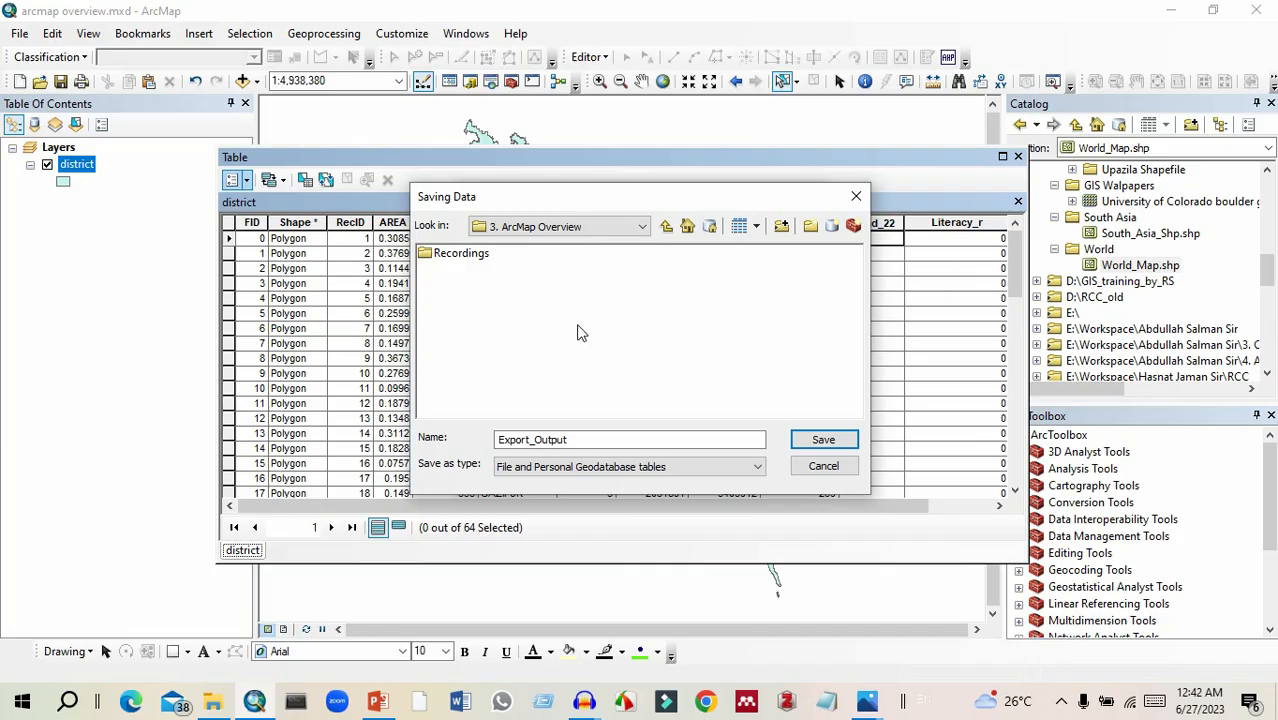
Create a new file geodatabase with its default name in the 3. ArcMap Overview folder and open it as the save location.
left_click(833, 228)
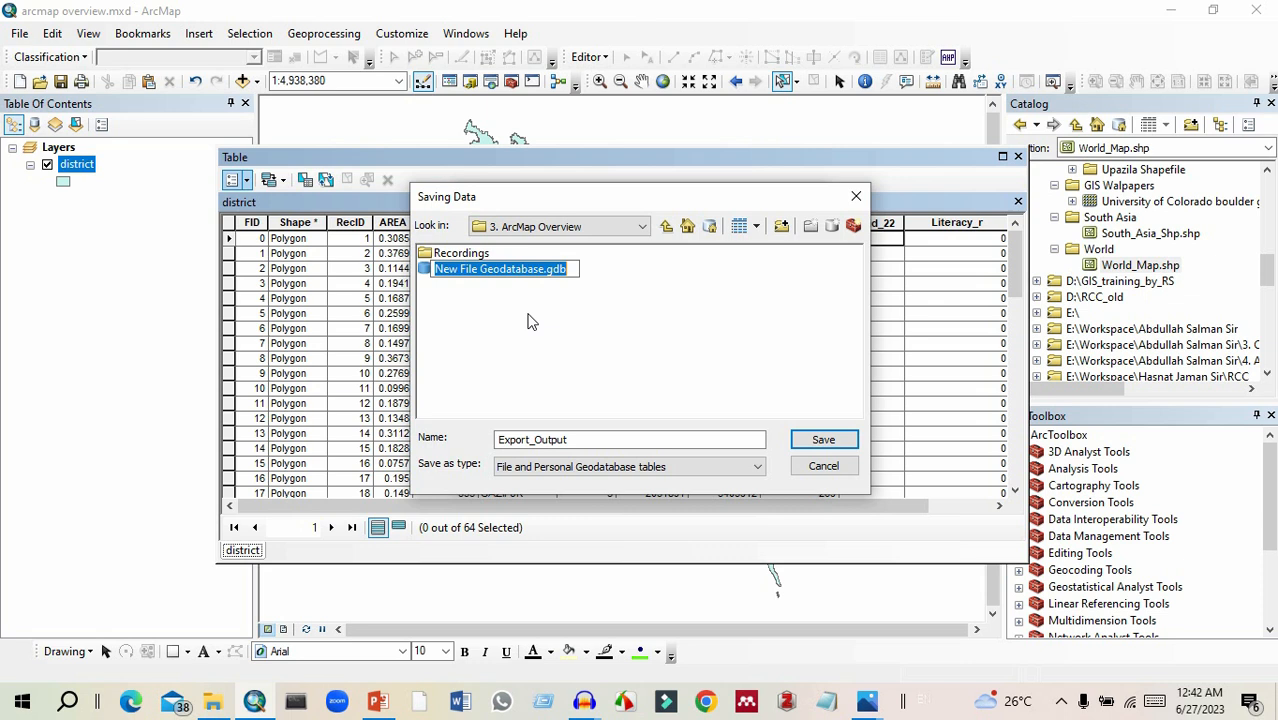
left_click(530, 320)
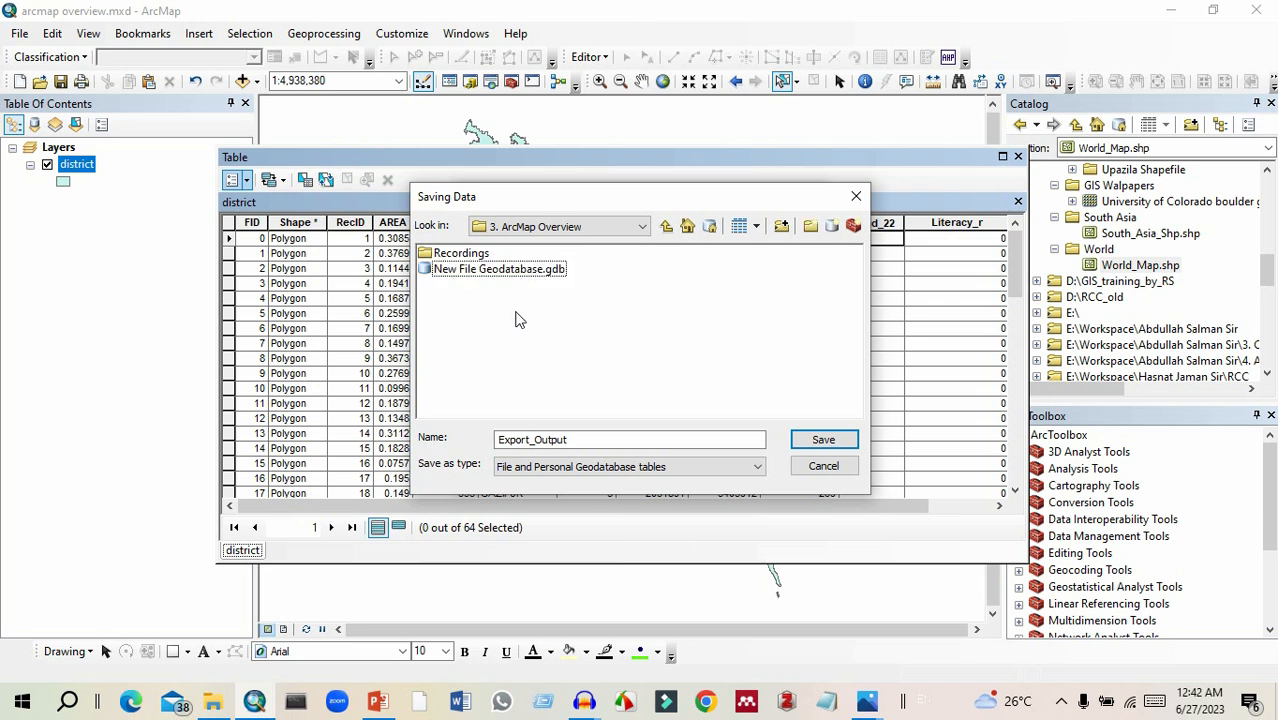
double_click(494, 270)
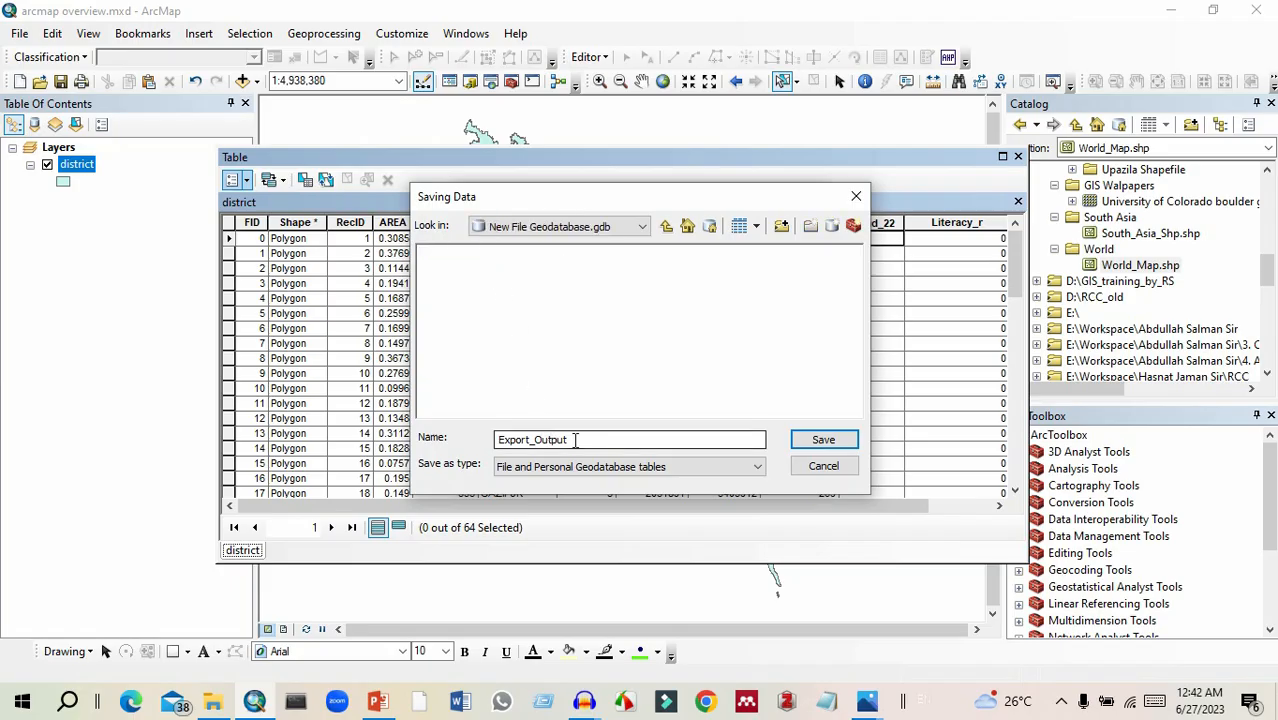
Export the district table into the new geodatabase as Attribute_Table and add the exported table to the map.
left_click_drag(575, 440, 495, 440)
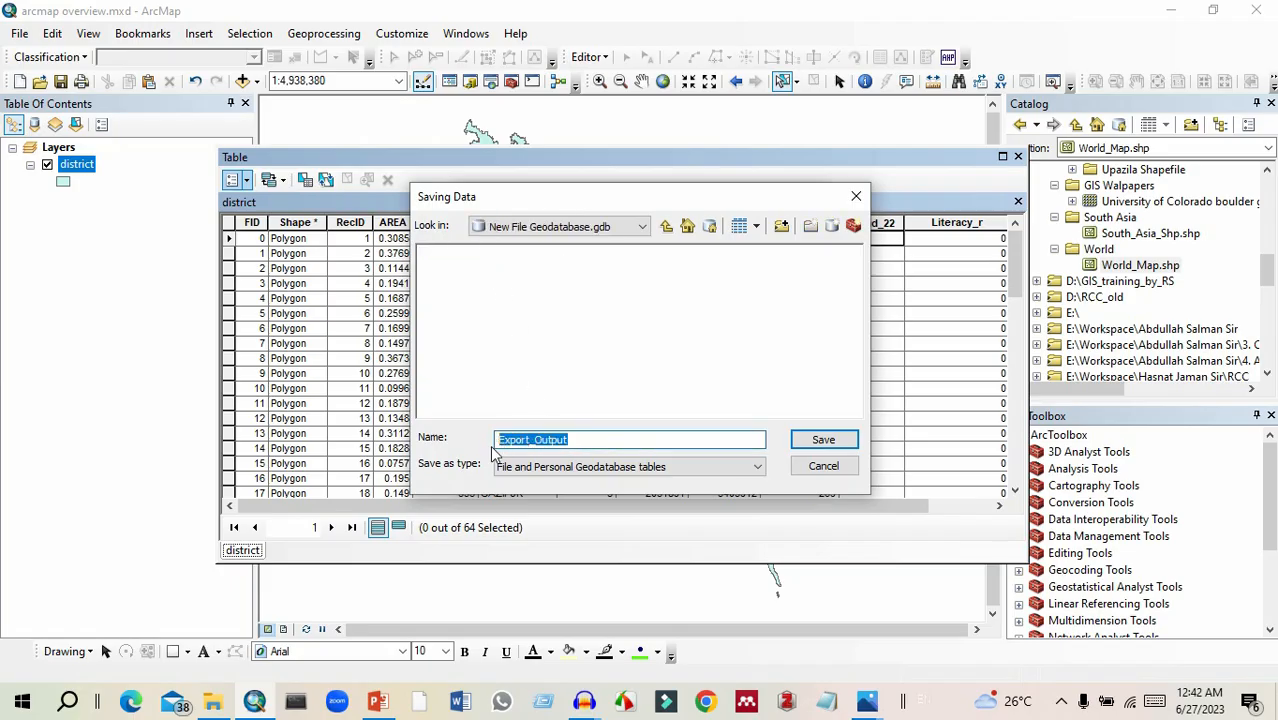
type("Atr")
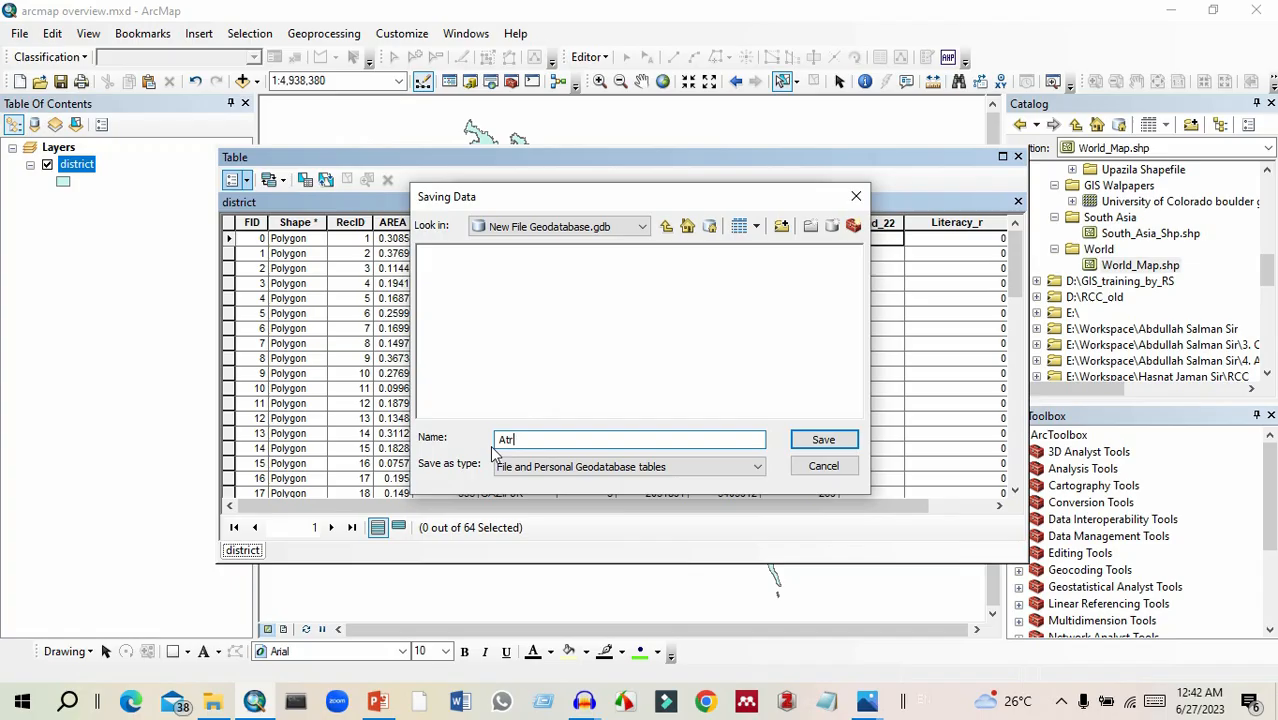
key("BackSpace")
key("BackSpace")
key("BackSpace")
type("Attribute_Table")
key("Return")
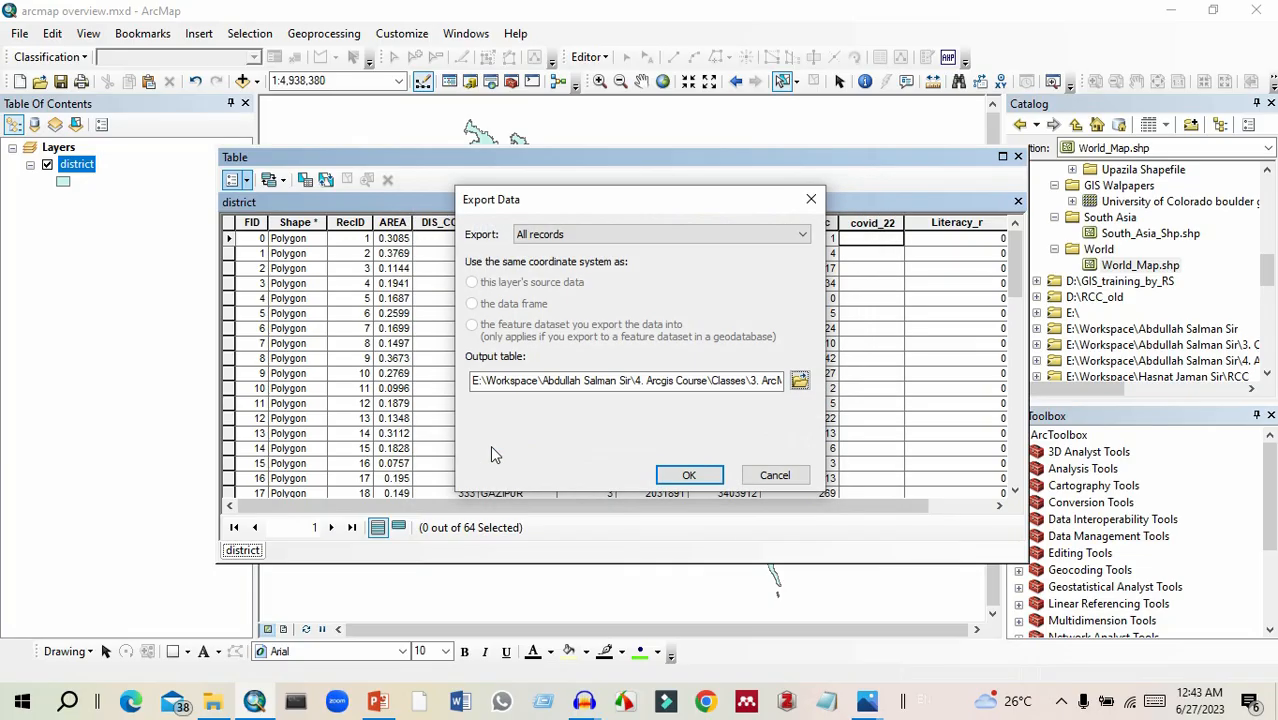
left_click(668, 476)
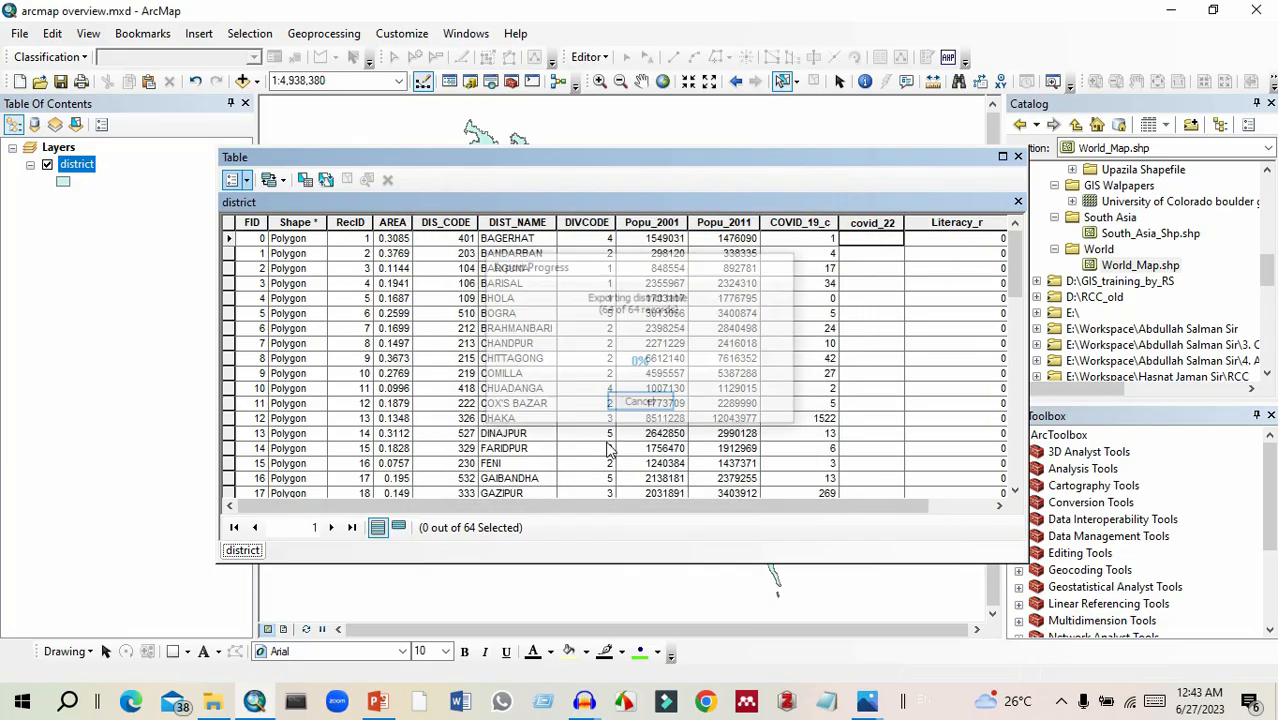
left_click(690, 418)
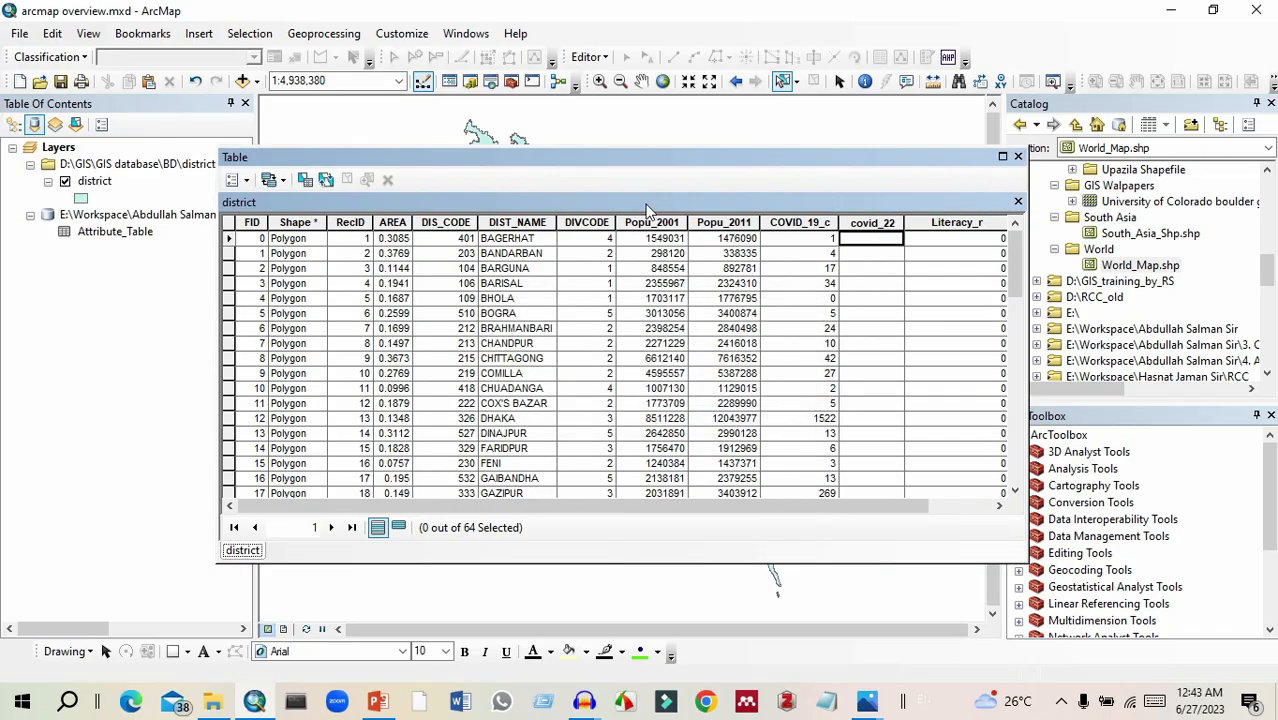
Close the district attribute table and select Attribute_Table in the table of contents.
scroll(550, 424, "down", 2)
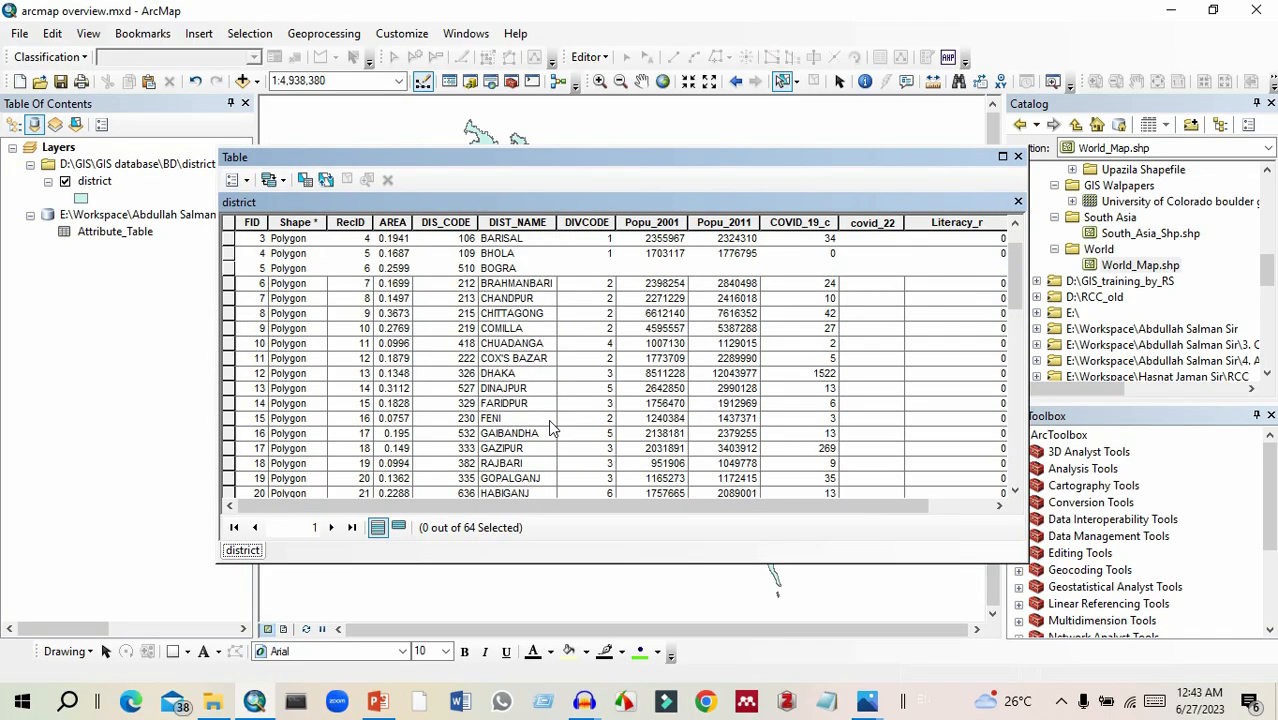
scroll(550, 428, "up", 2)
left_click(1018, 156)
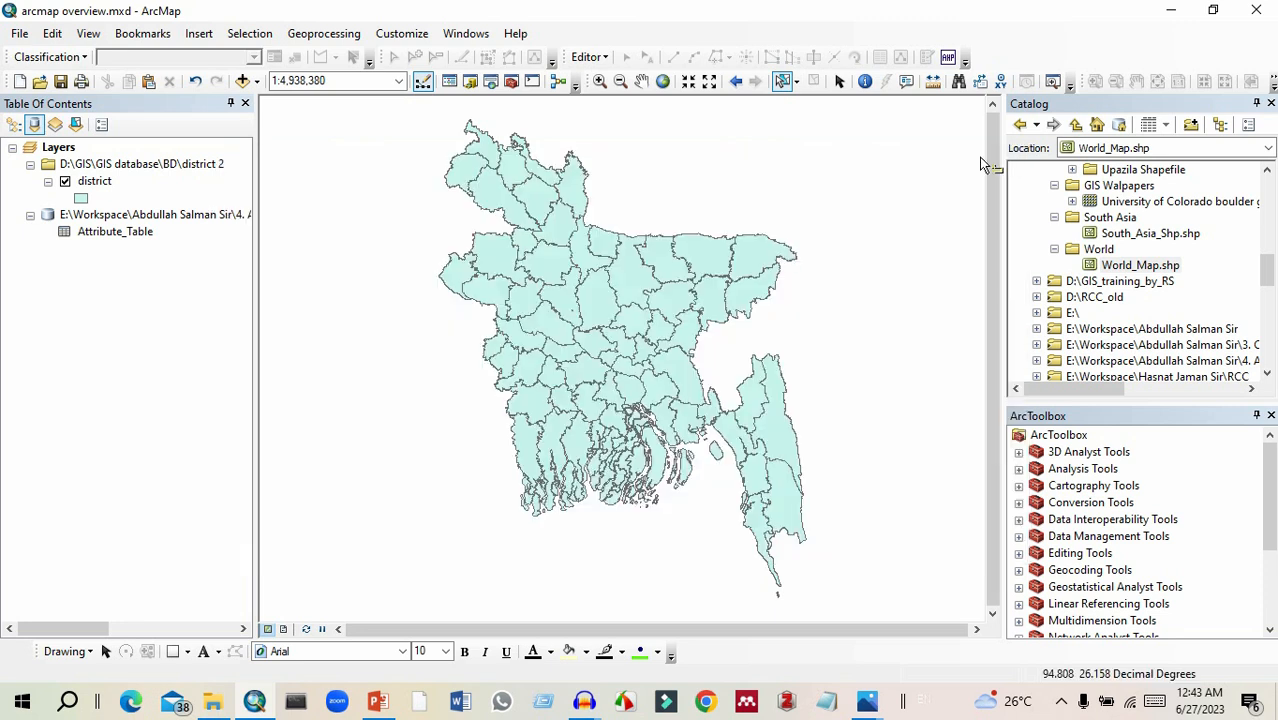
left_click(108, 233)
left_click(115, 218)
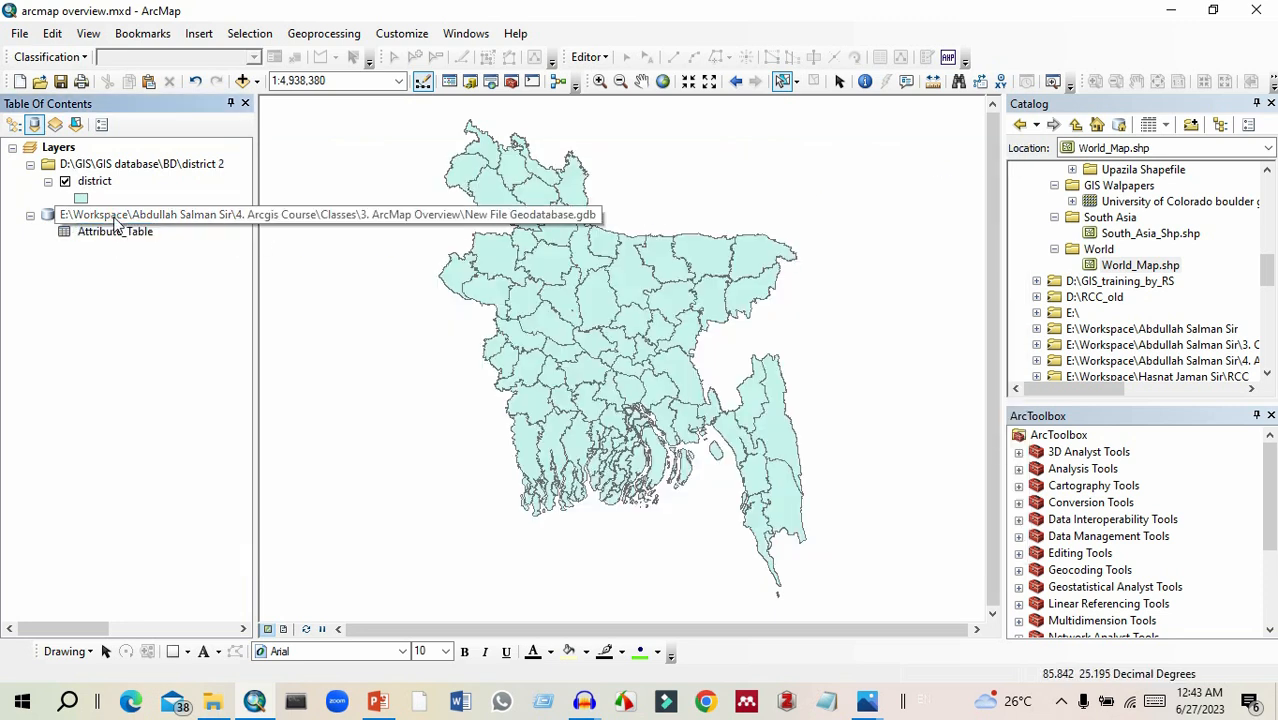
left_click(115, 231)
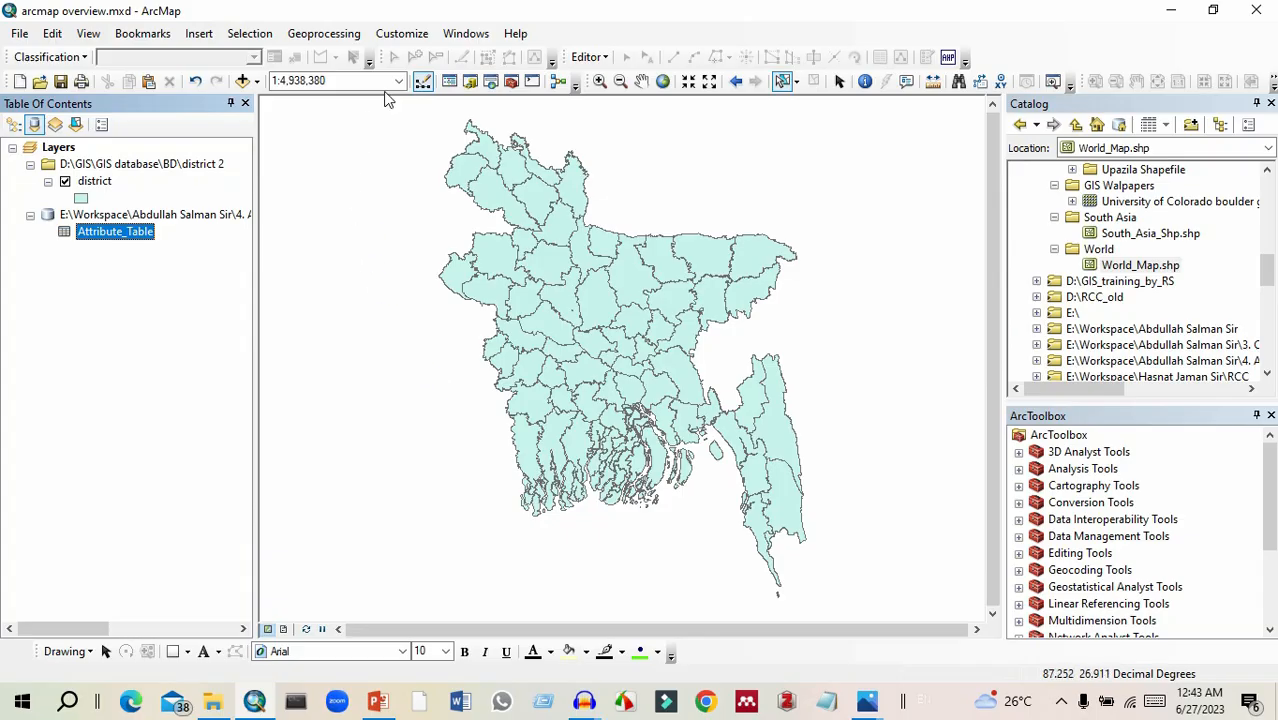
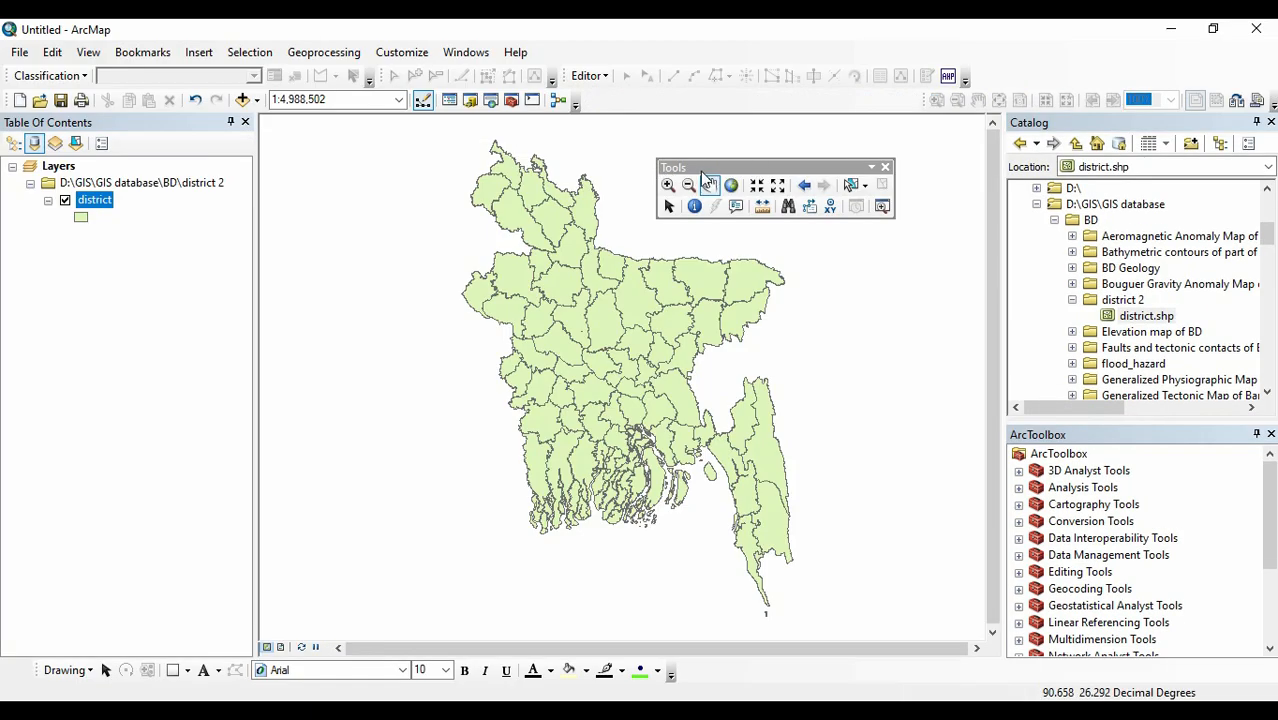
Select individual districts one at a time on the map with the Select Features tool, ending with the one on the northern border.
left_click_drag(760, 168, 776, 147)
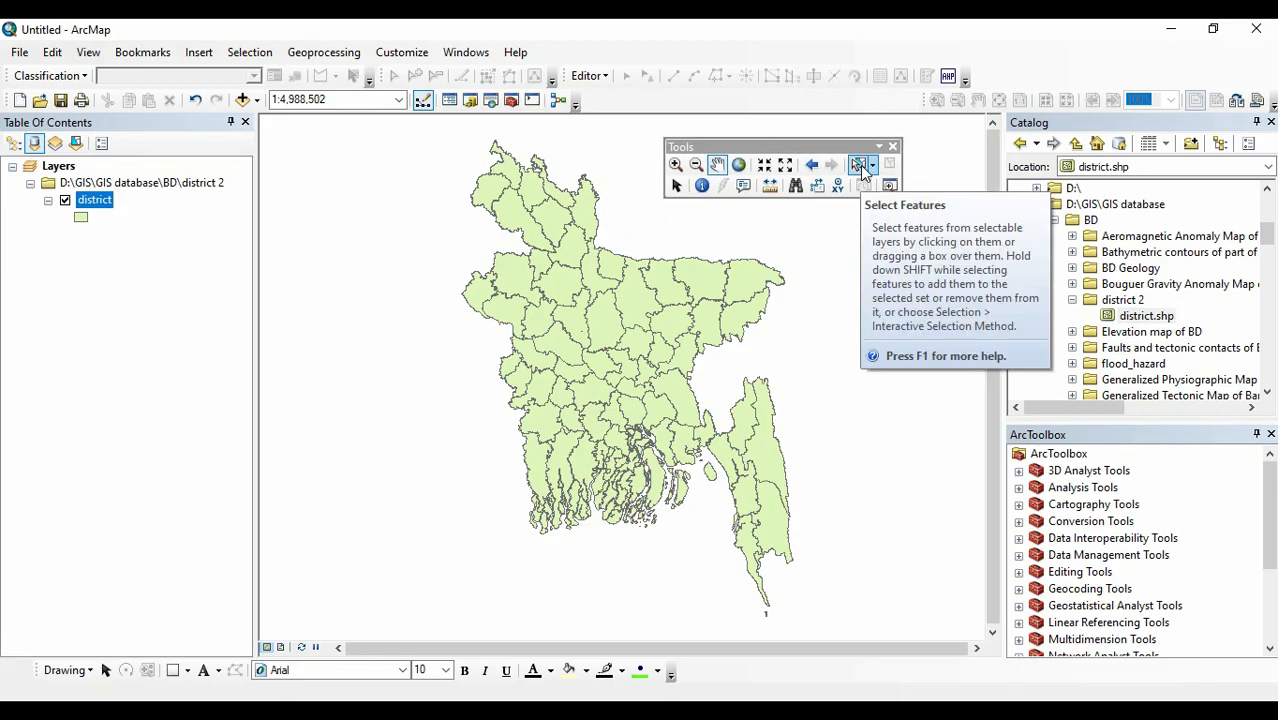
left_click(859, 166)
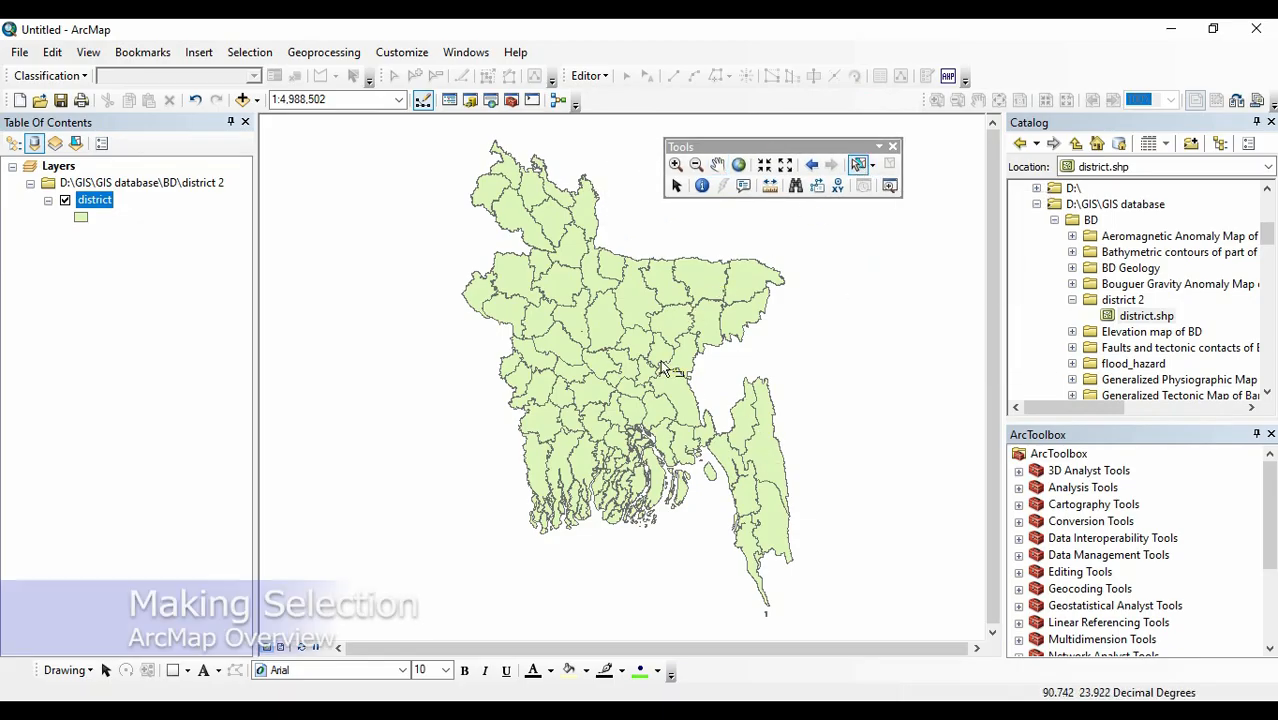
left_click(556, 224)
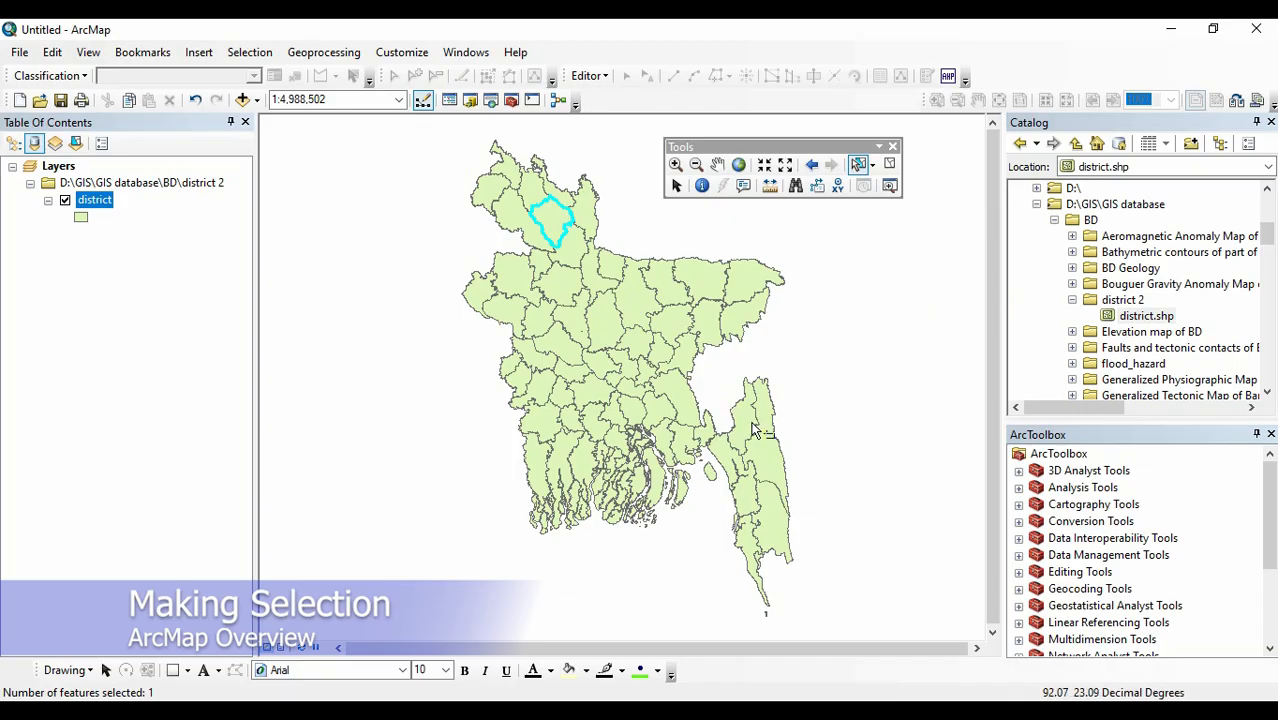
left_click(762, 450)
left_click(605, 322)
left_click(645, 290)
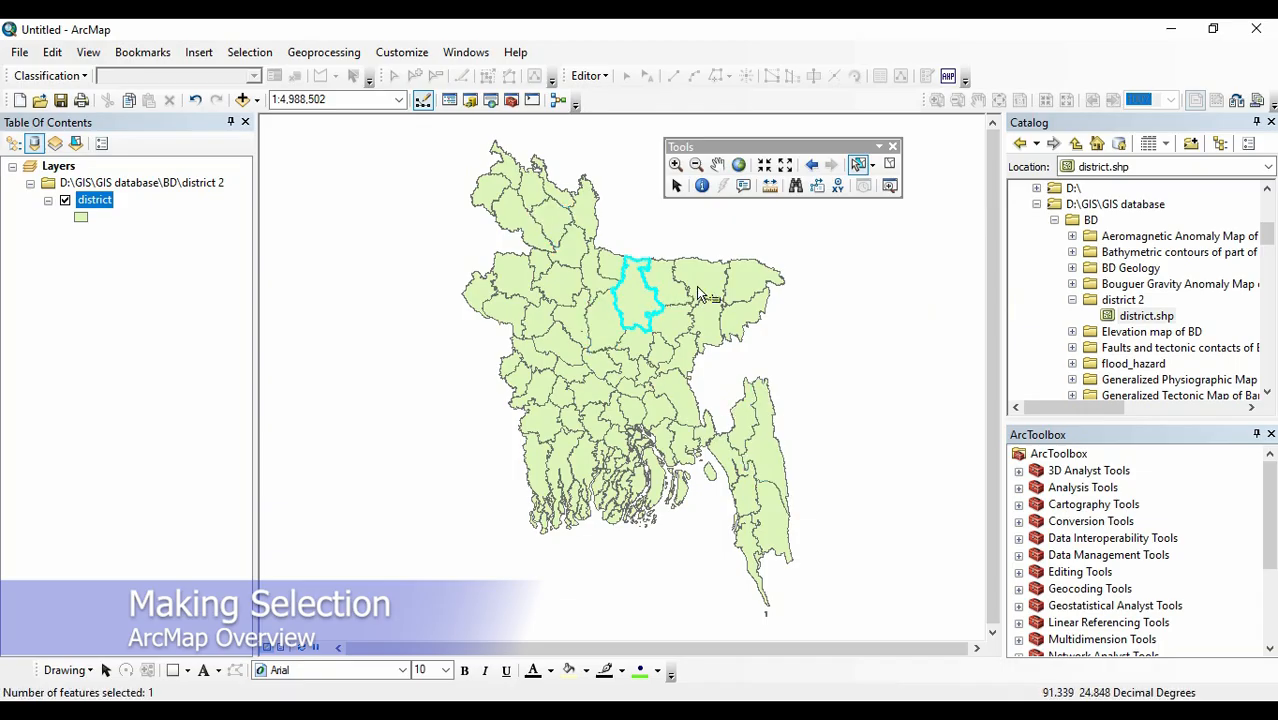
left_click(698, 292)
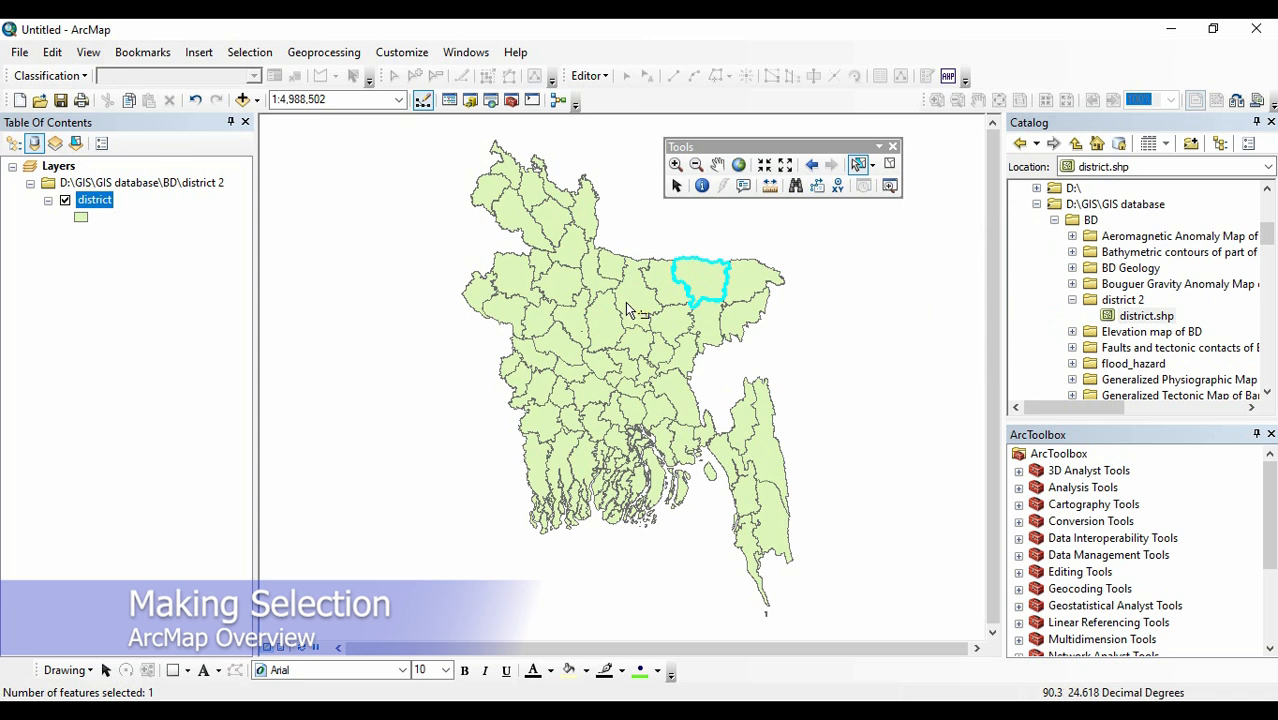
Add further districts across the centre, northwest, northeast, southeast and southwest of the map to the current selection.
left_click(597, 324, "shift")
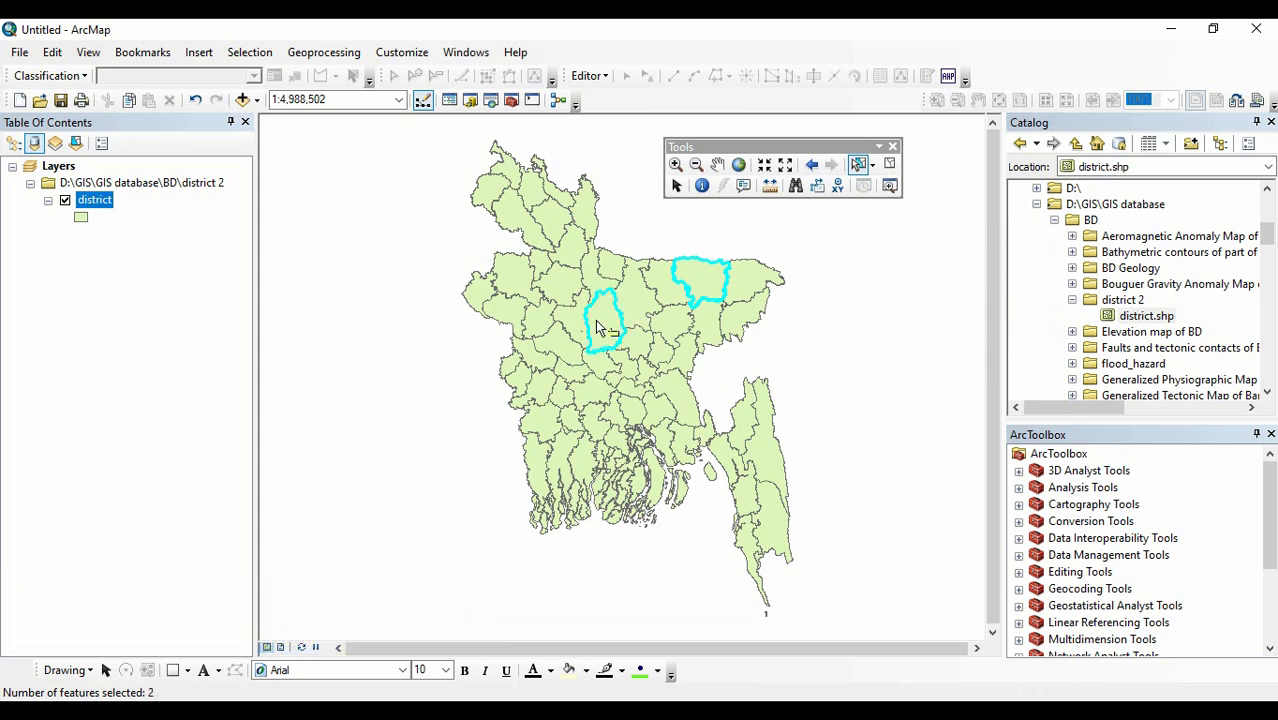
left_click(550, 225, "shift")
left_click(513, 274, "shift")
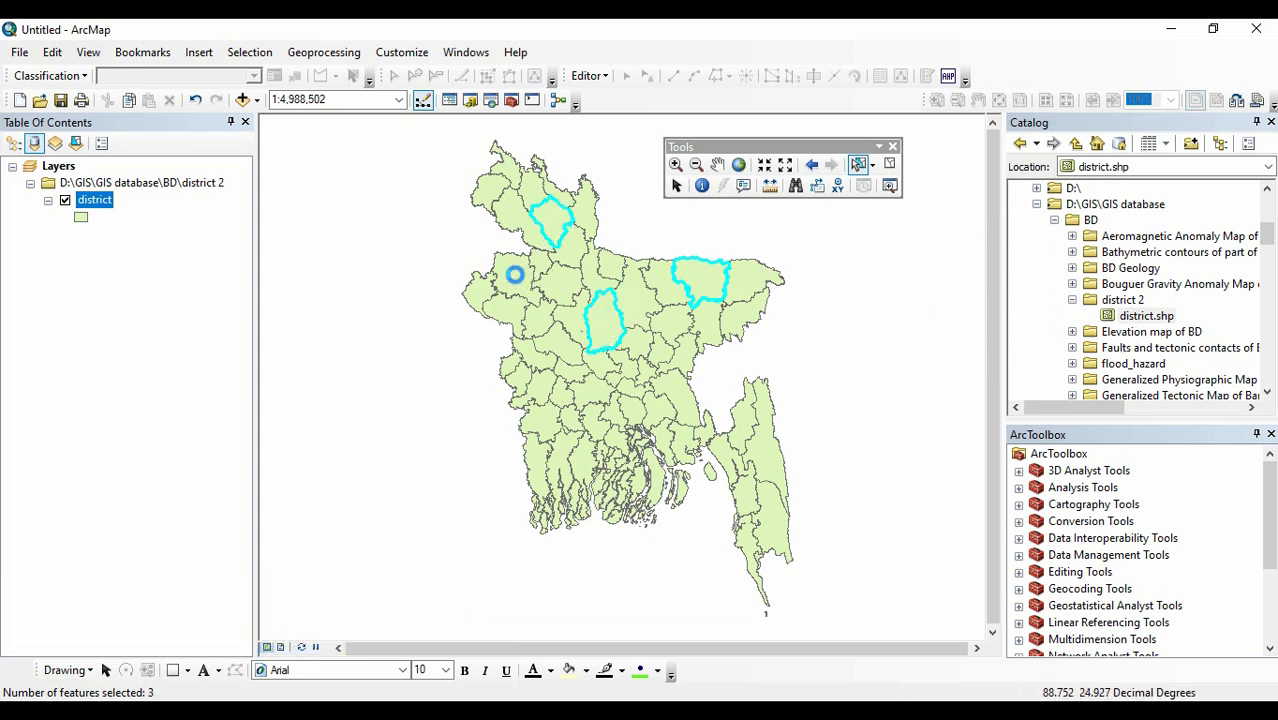
left_click(598, 400, "shift")
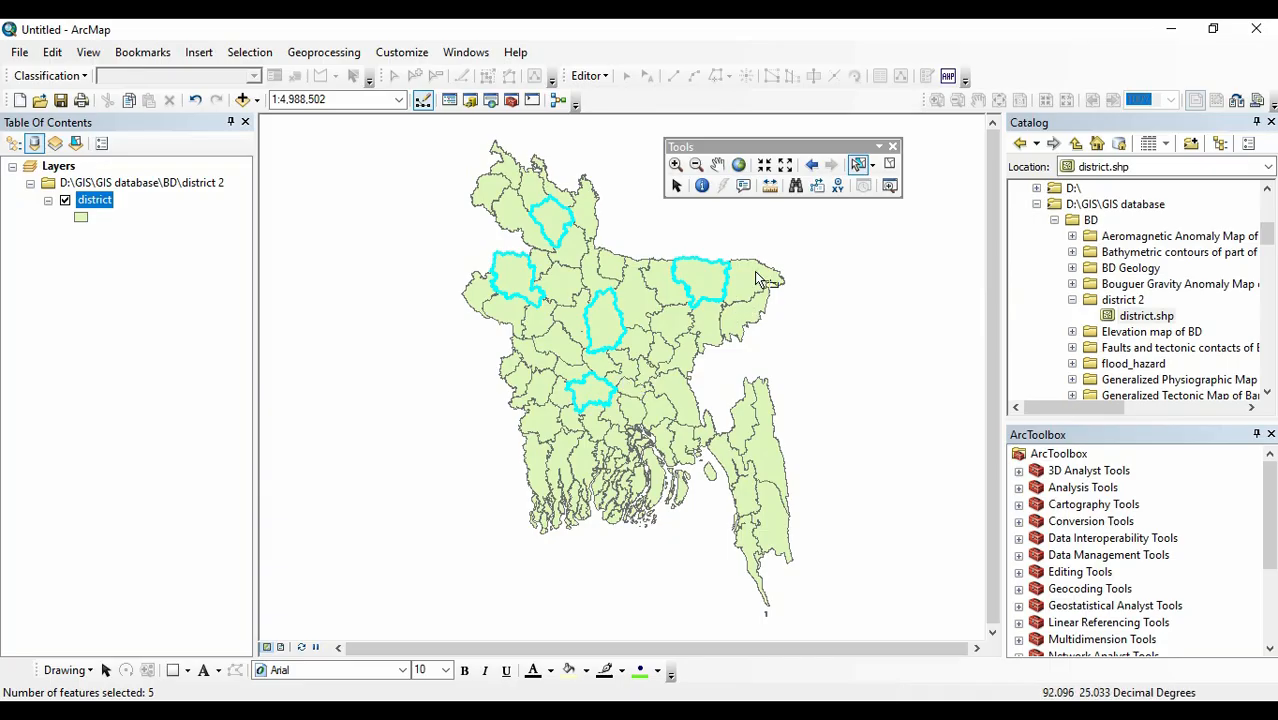
left_click(745, 310, "shift")
left_click(745, 312, "shift")
left_click(749, 428, "shift")
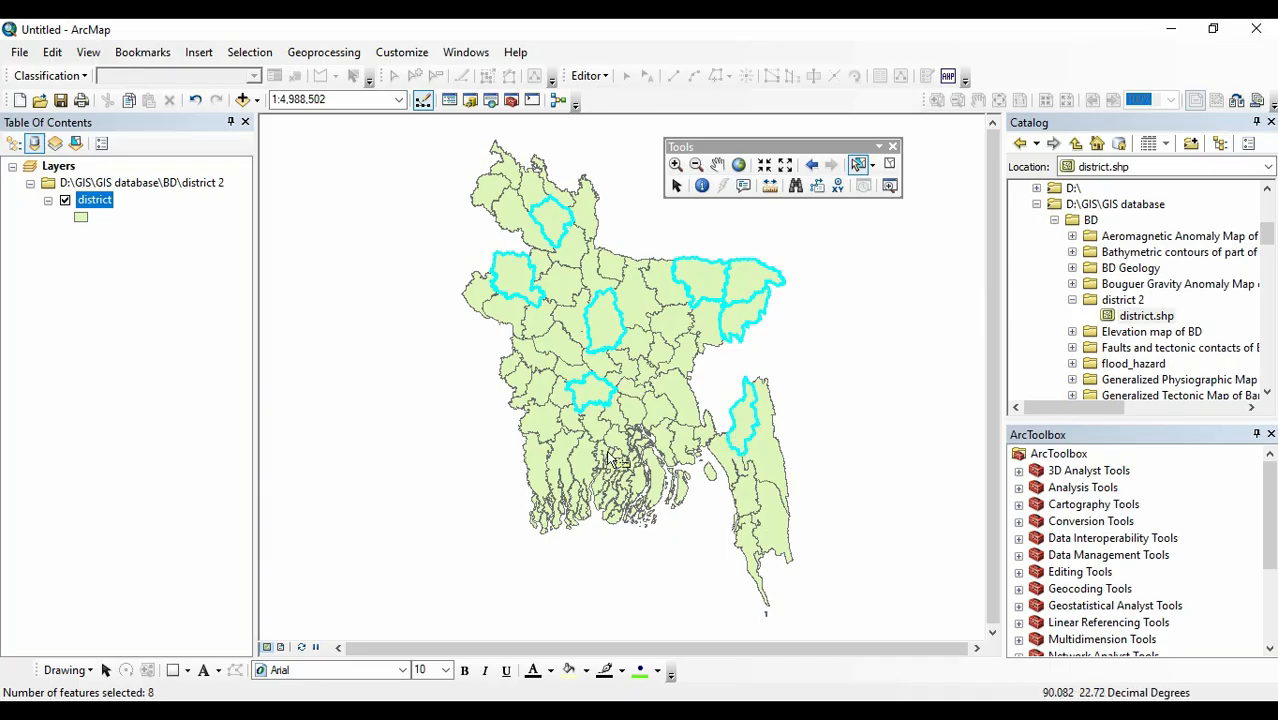
left_click(584, 468, "shift")
left_click(542, 427, "shift")
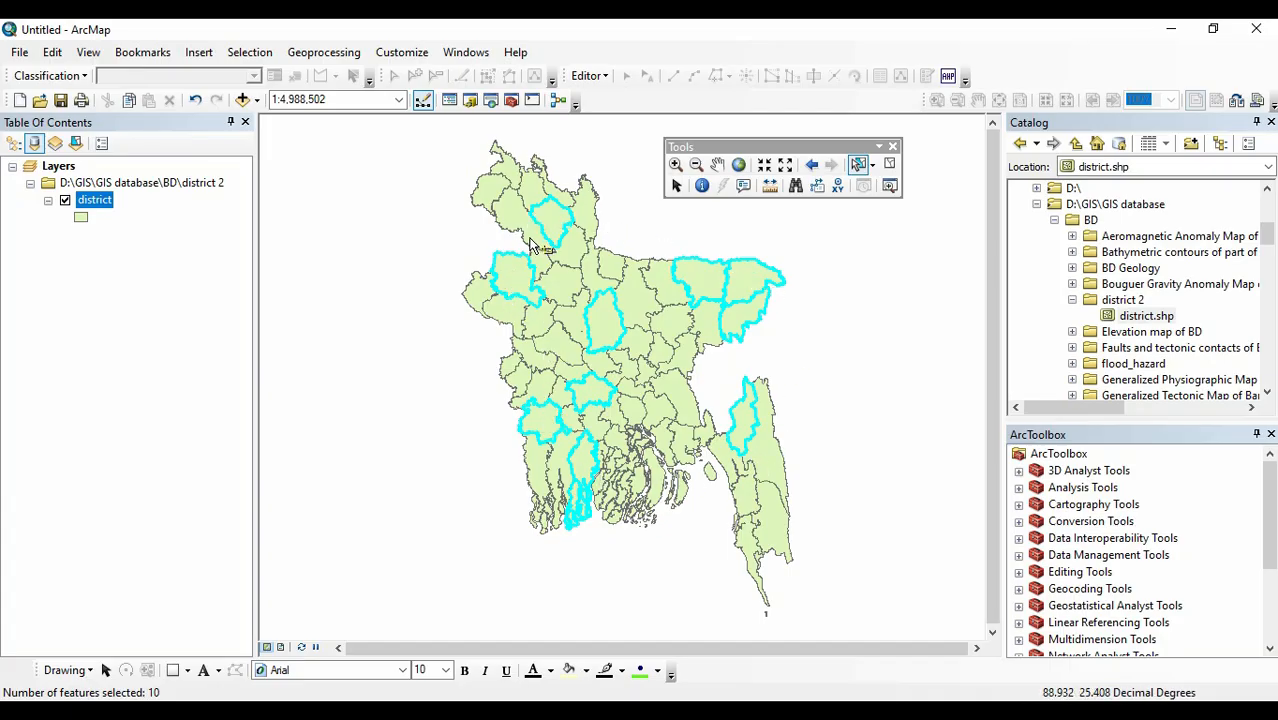
Clear the selected features and select the northeastern districts using Select by Rectangle.
left_click(258, 58)
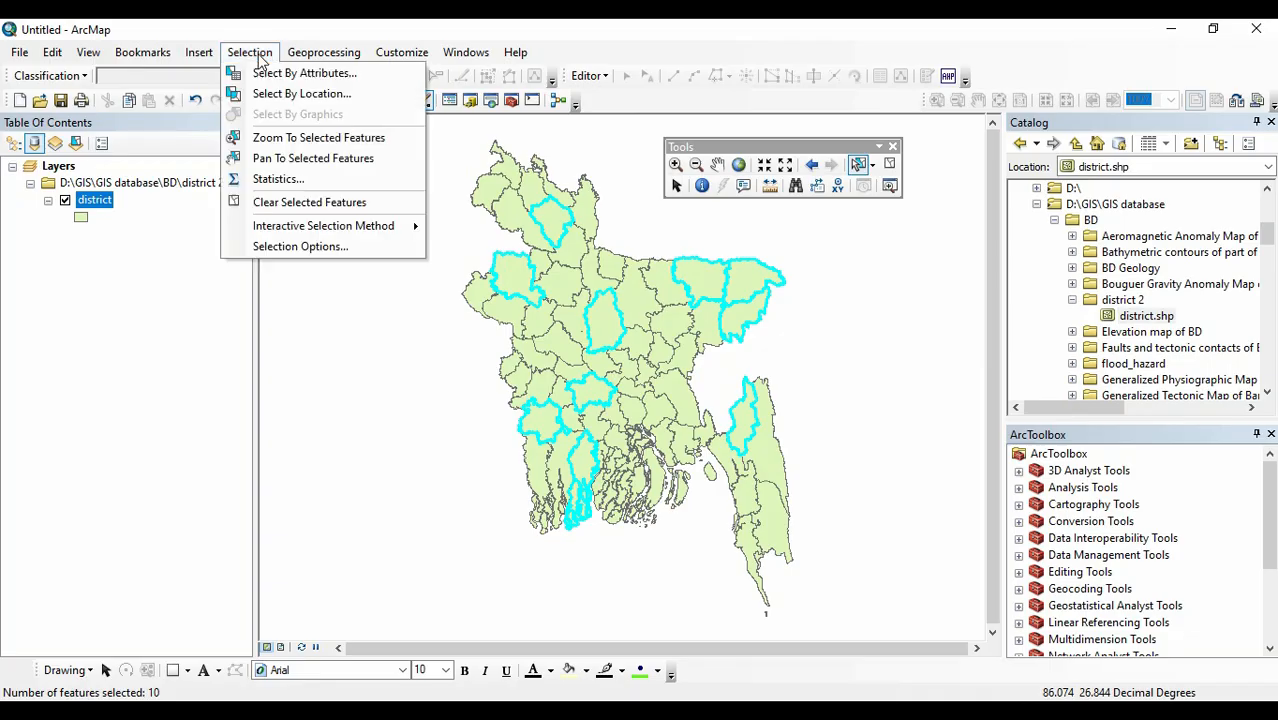
left_click(287, 204)
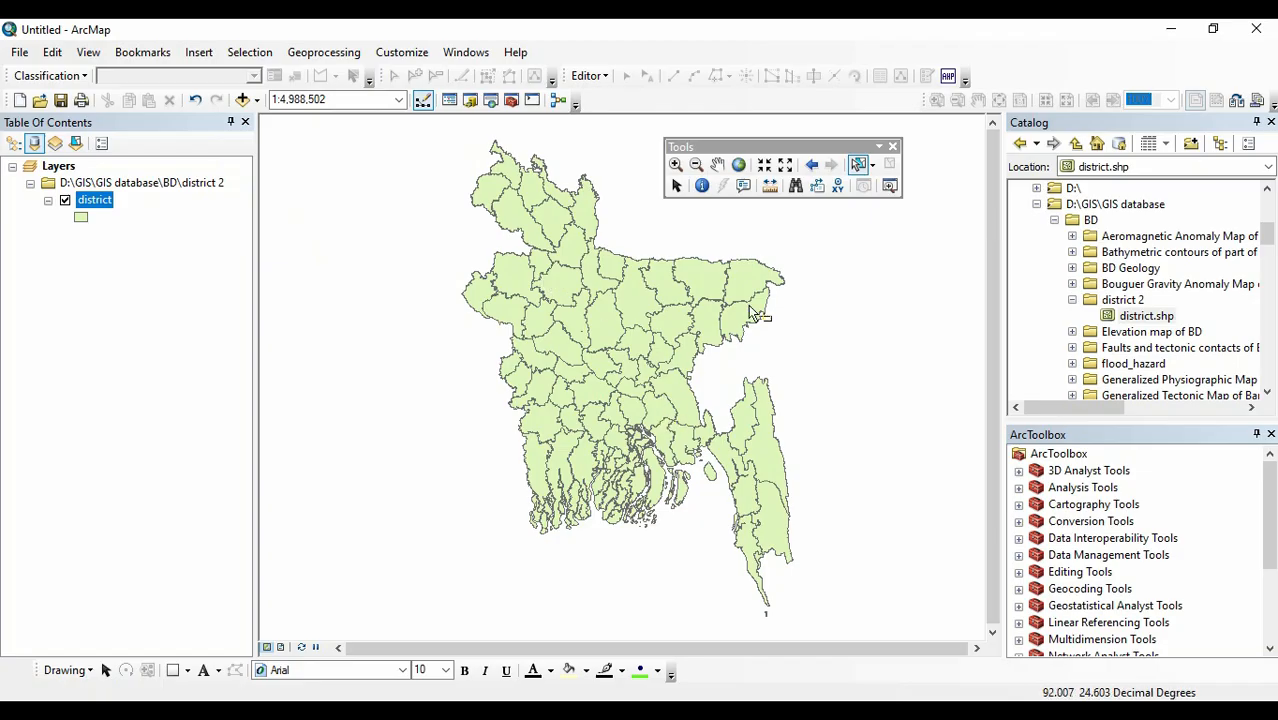
left_click(873, 166)
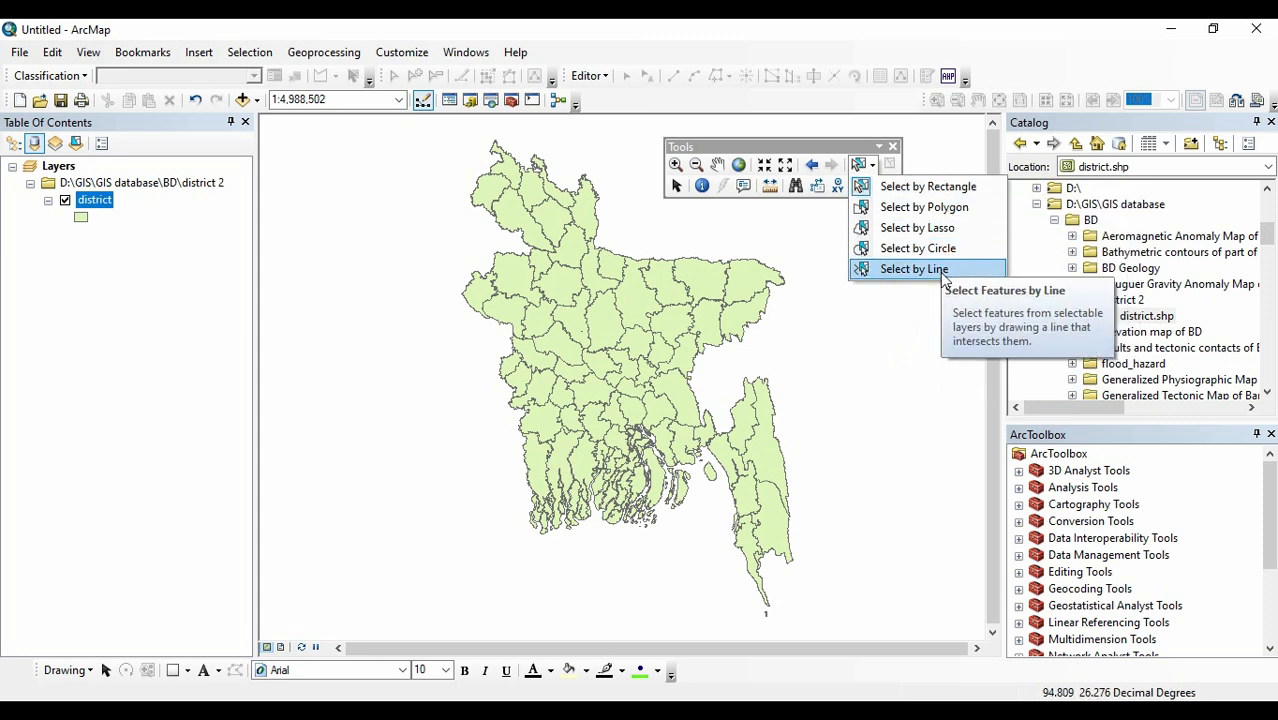
left_click(941, 189)
left_click_drag(636, 225, 794, 356)
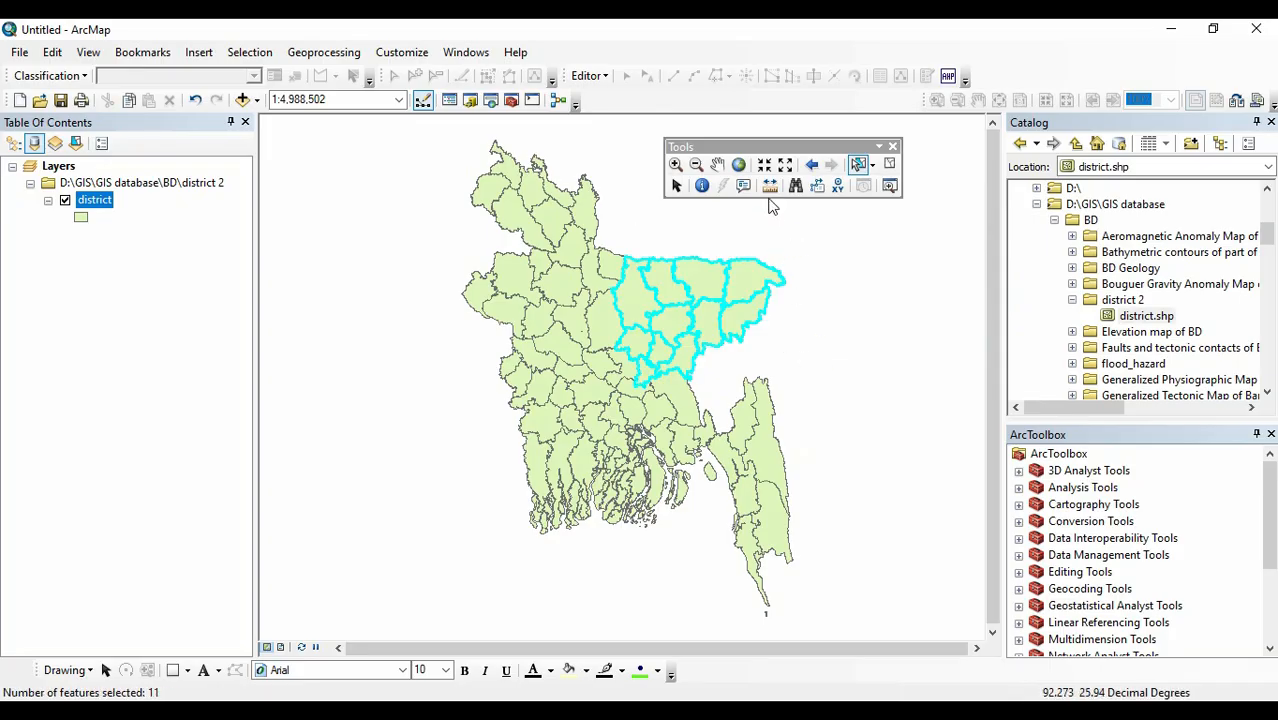
Select the southern and southwestern districts by drawing a polygon around them with Select by Polygon.
left_click(872, 164)
left_click(907, 207)
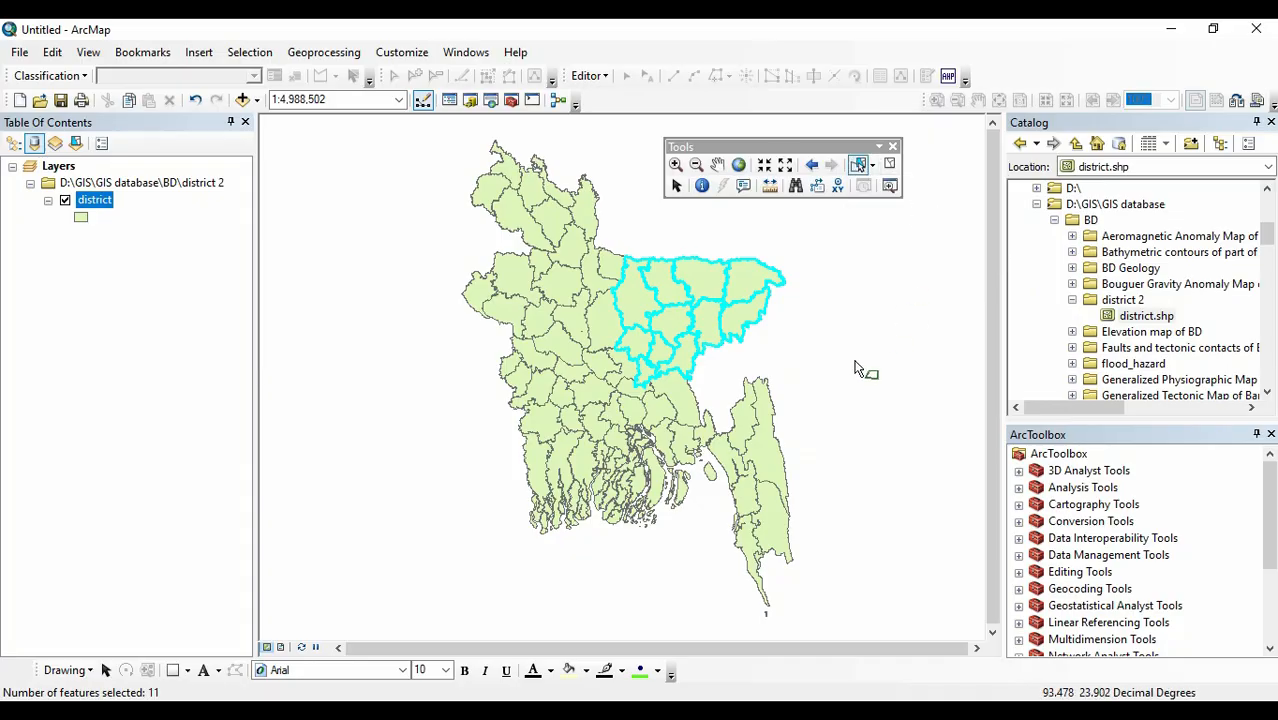
left_click(474, 400)
left_click(461, 543)
left_click(637, 588)
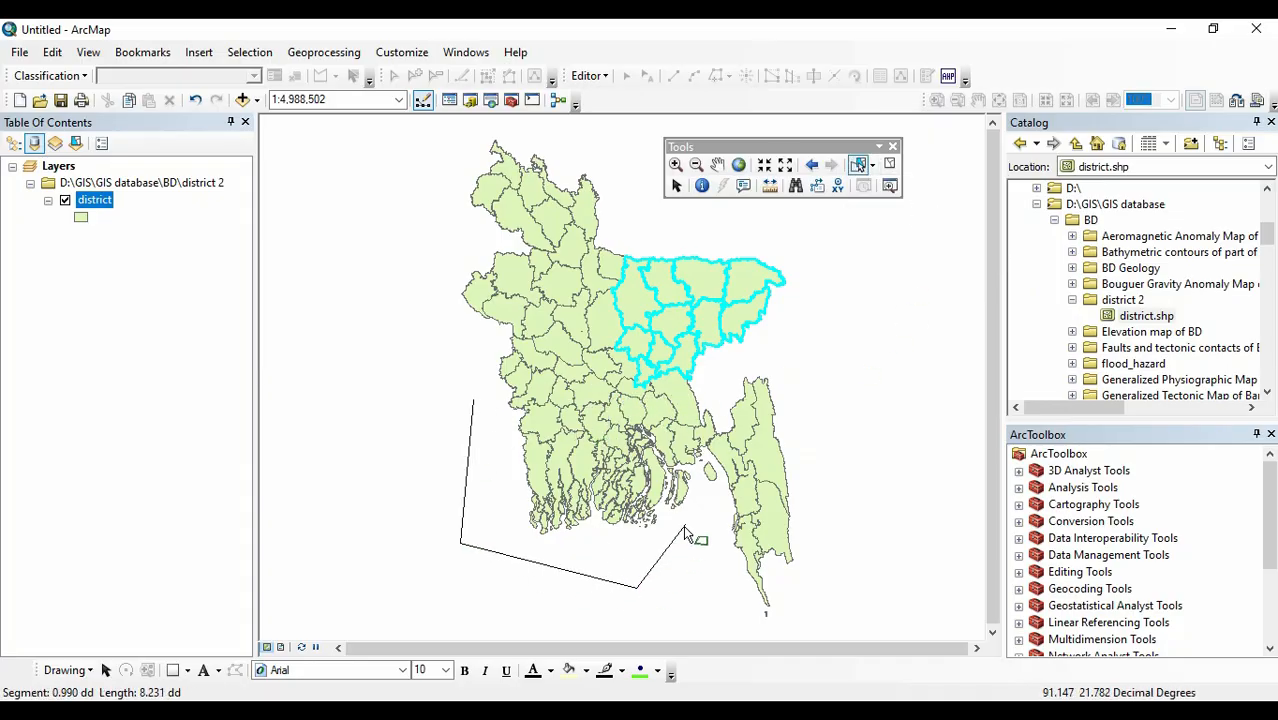
left_click(695, 510)
left_click(621, 409)
double_click(531, 383)
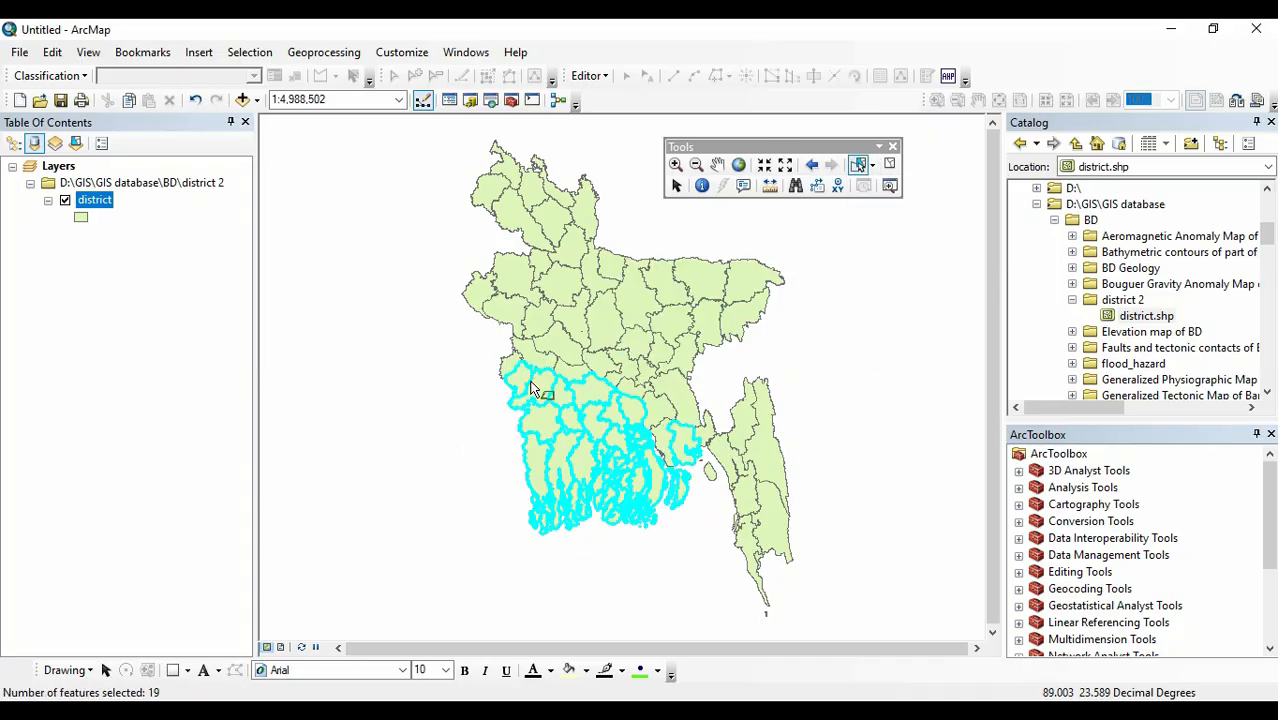
Select the central and southern districts with a freehand Select by Lasso outline, and clear the selected features.
left_click(874, 165)
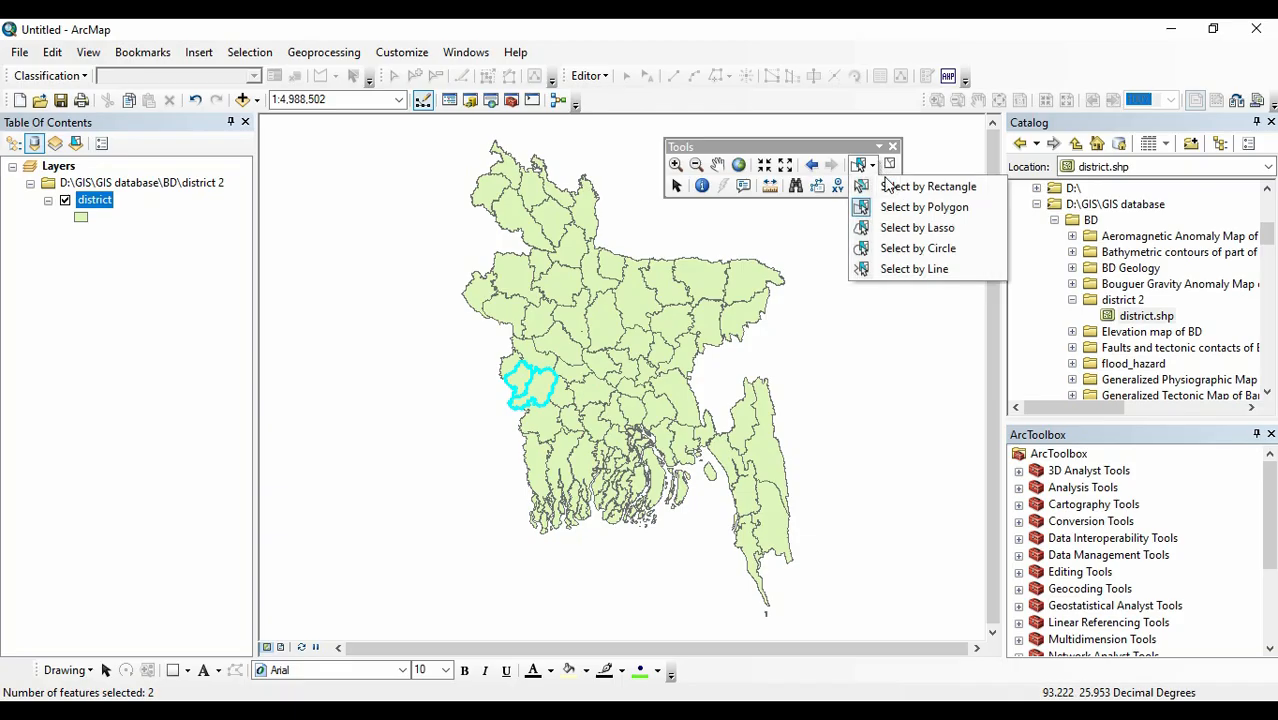
left_click(912, 226)
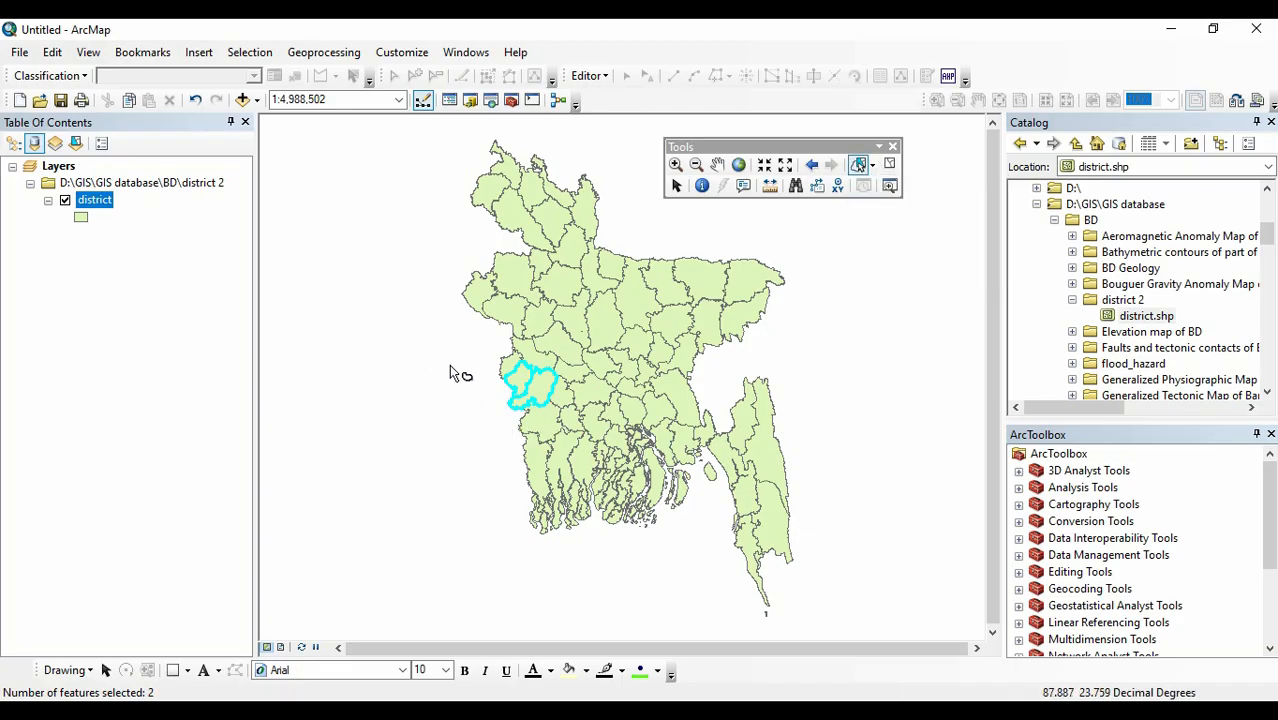
mouse_move(464, 380)
left_mouse_down()
mouse_move(585, 553)
mouse_move(699, 371)
mouse_move(480, 347)
left_mouse_up()
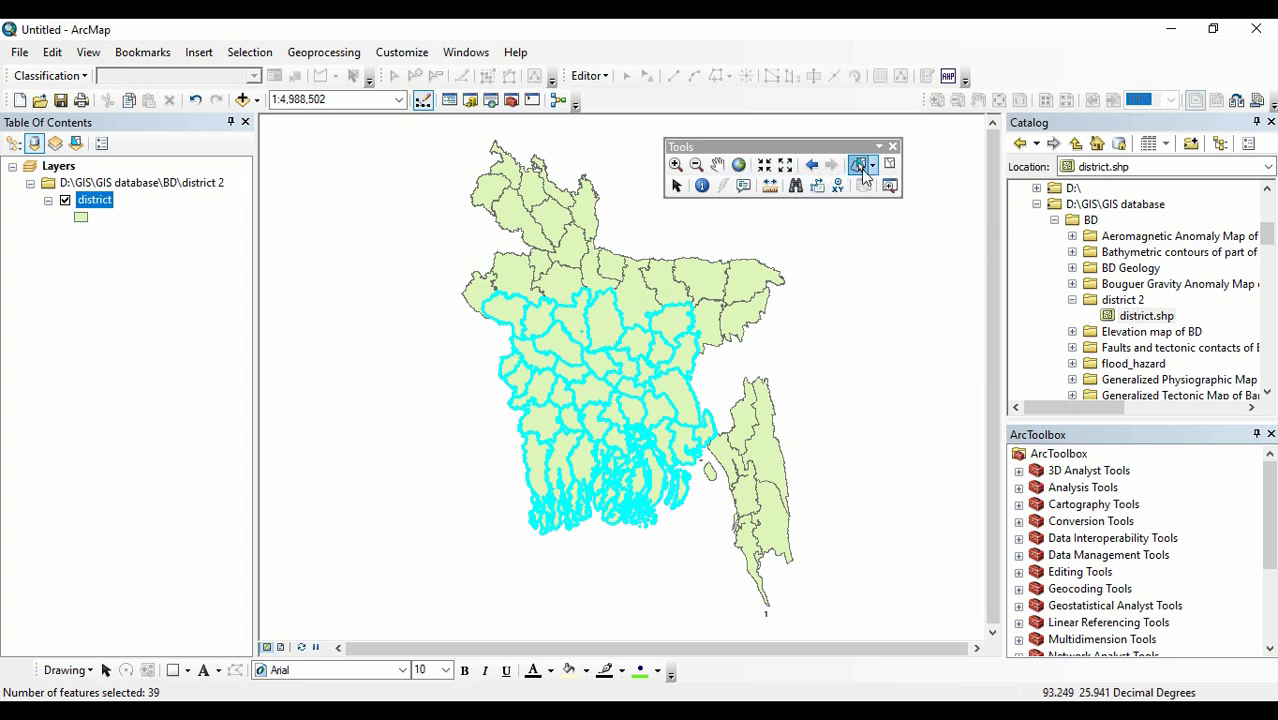
left_click(249, 52)
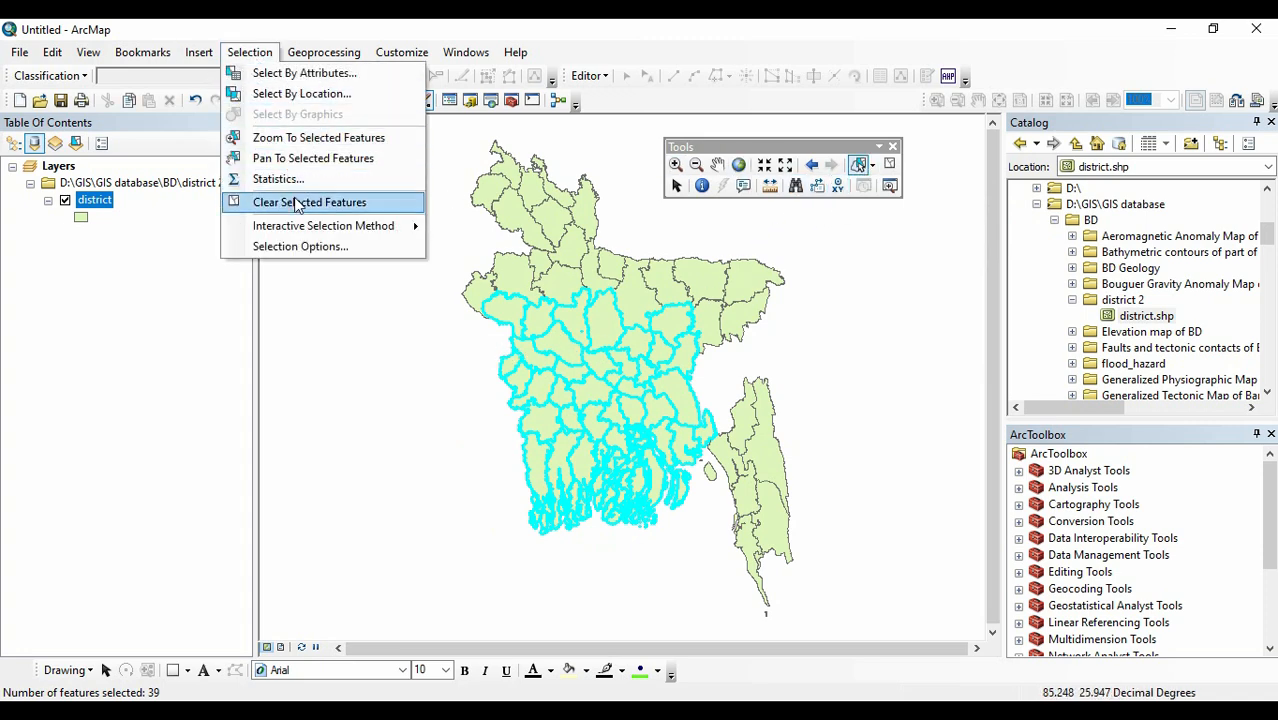
left_click(280, 202)
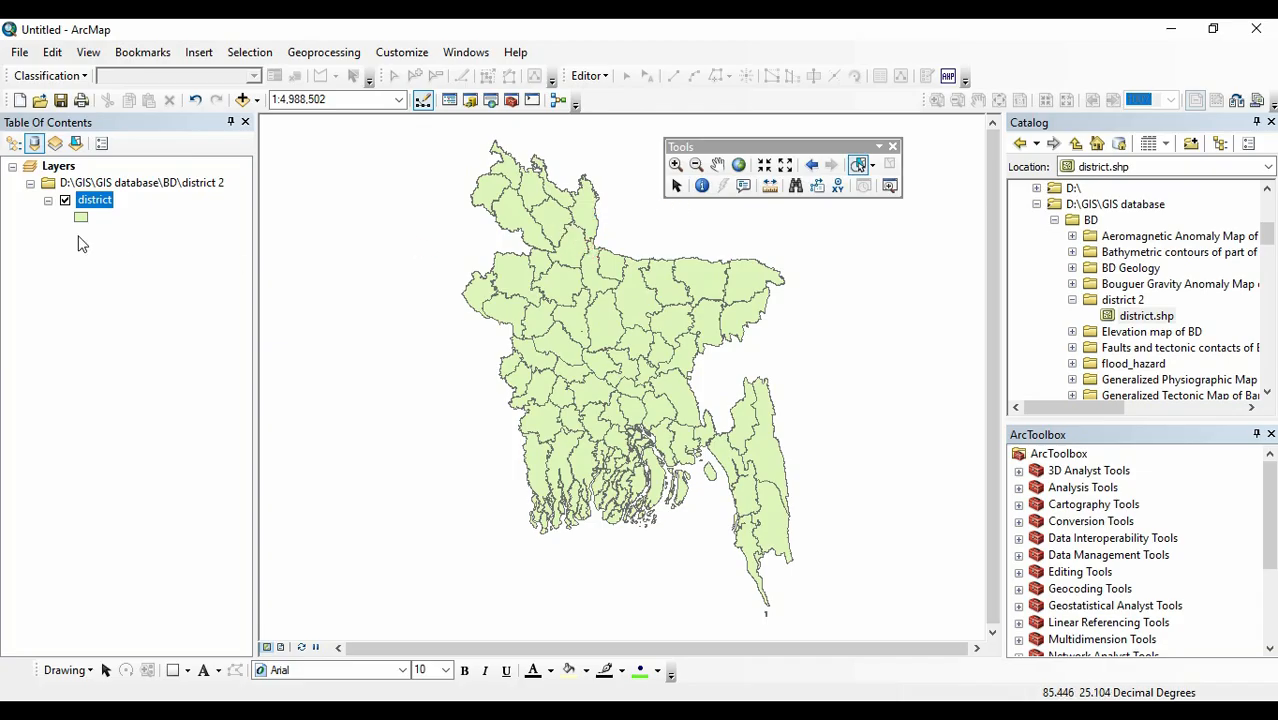
Replace the district layer with India_Nepal_Bhutan from New File Geodatabase.gdb and South_Asia_Shp.shp from the South Asia folder.
right_click(98, 205)
left_click(152, 231)
scroll(1096, 296, "up", 5)
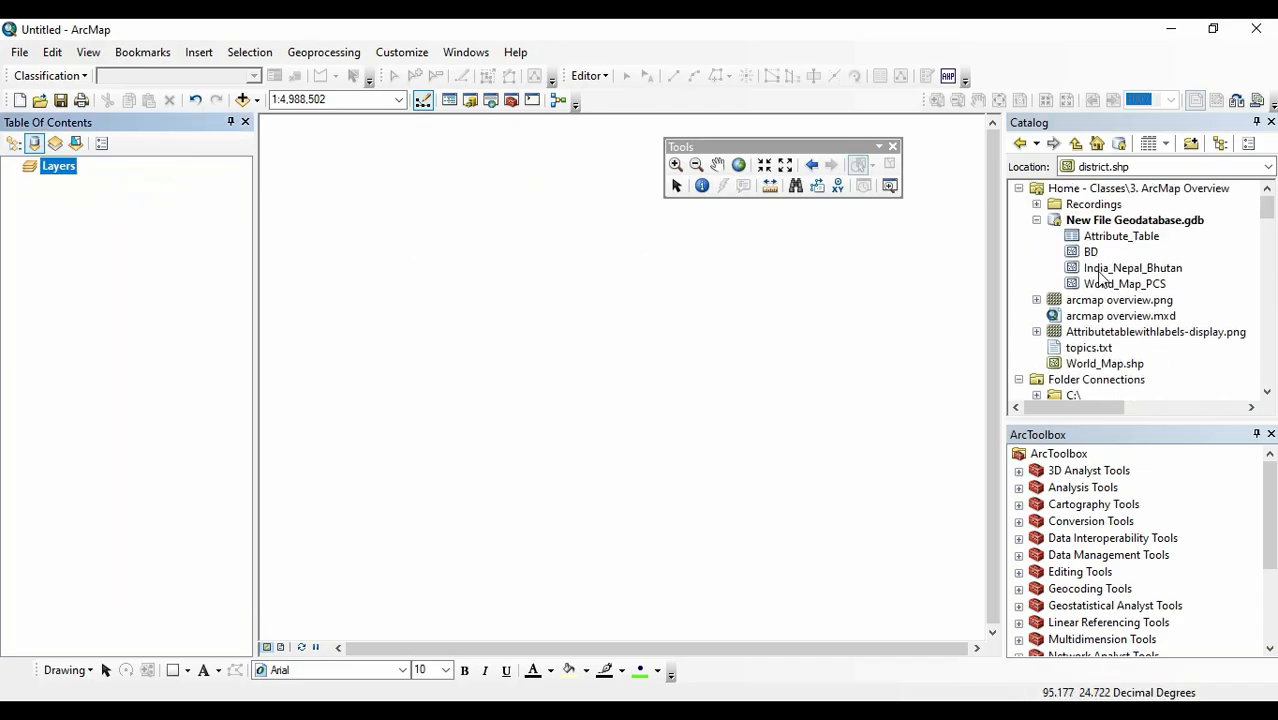
left_click_drag(1145, 277, 676, 302)
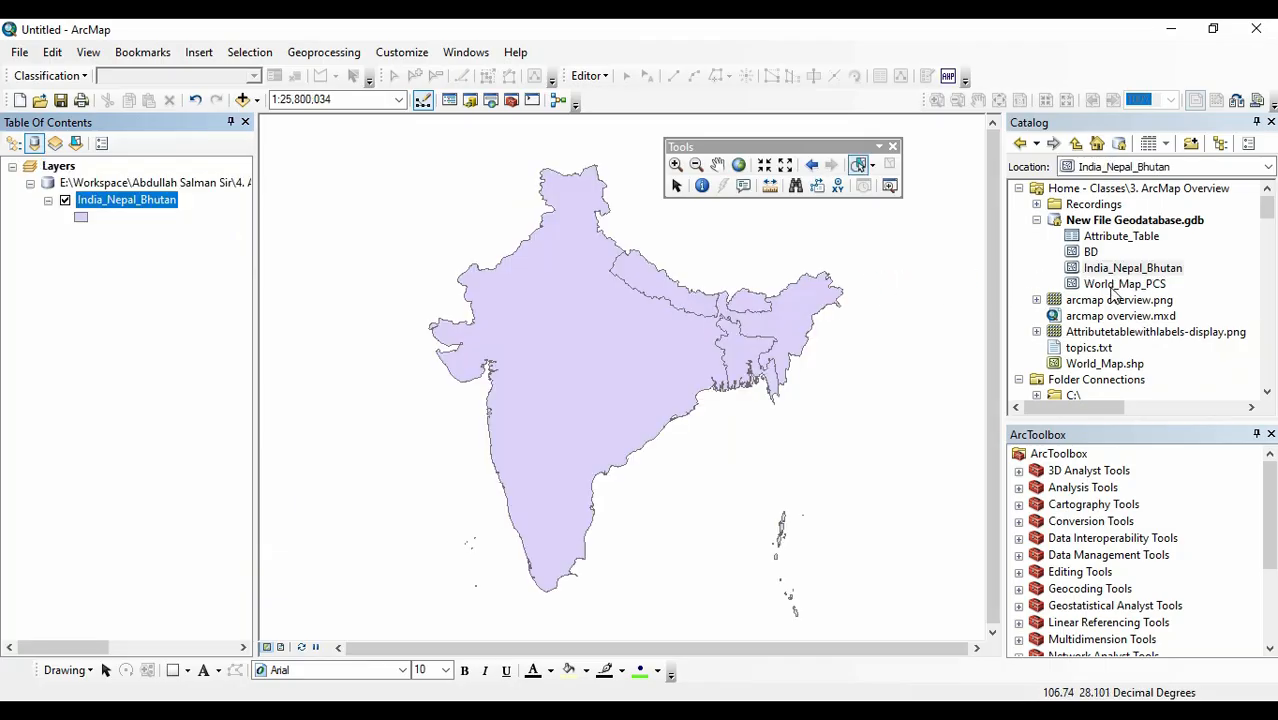
scroll(1143, 275, "down", 10)
mouse_move(1143, 275)
left_mouse_down()
mouse_move(633, 302)
mouse_move(633, 313)
left_mouse_up()
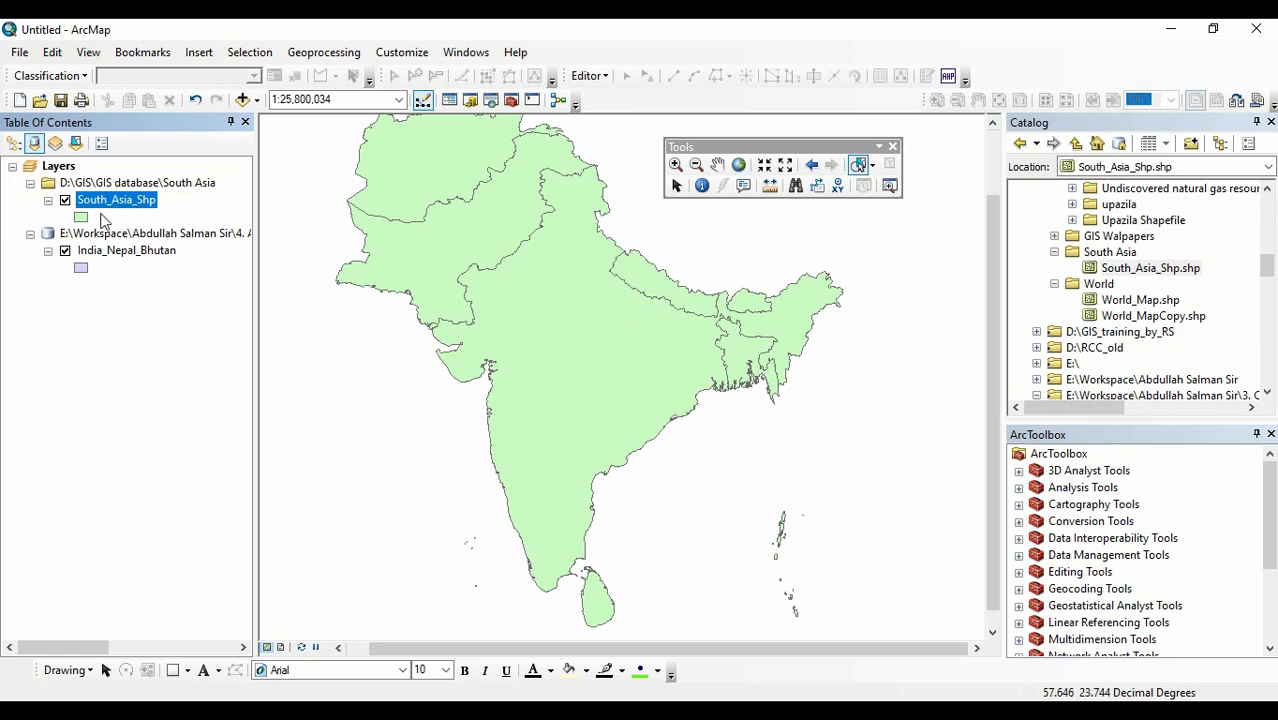
Dock the floating Tools toolbar with the other toolbars and show the map at full extent.
left_click_drag(773, 152, 779, 100)
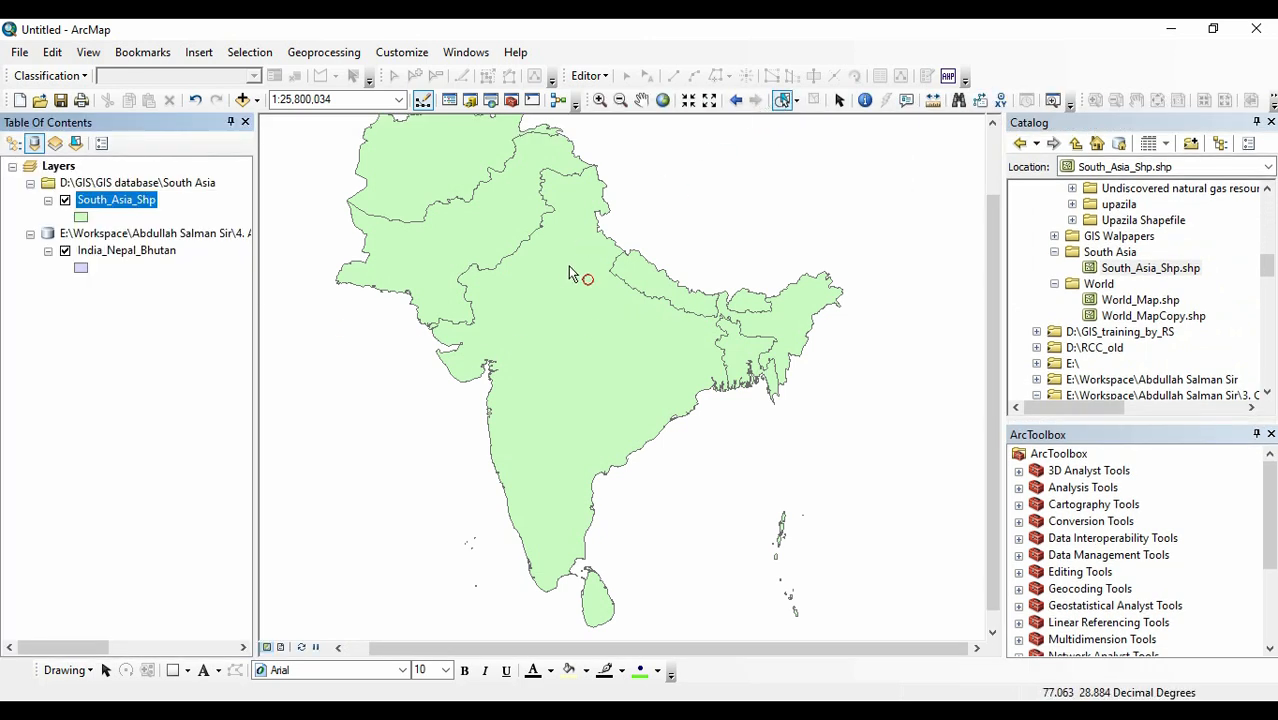
left_click(641, 100)
left_click_drag(523, 237, 577, 314)
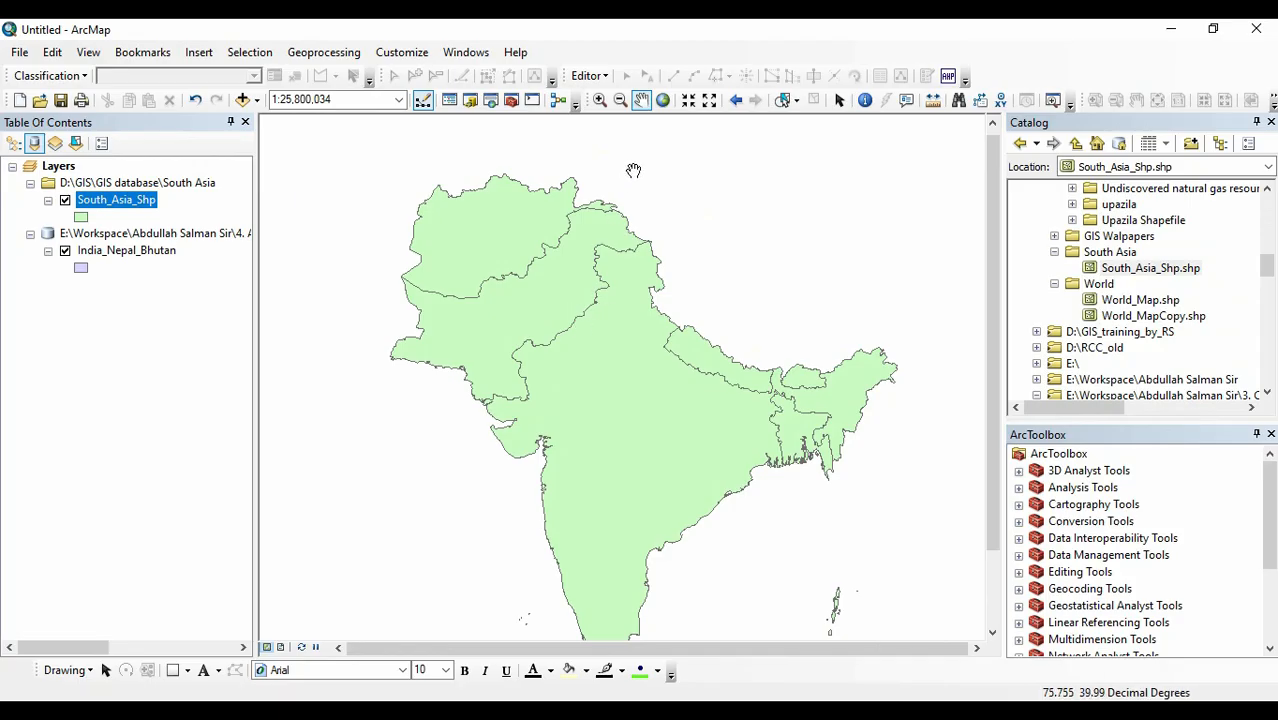
left_click(662, 100)
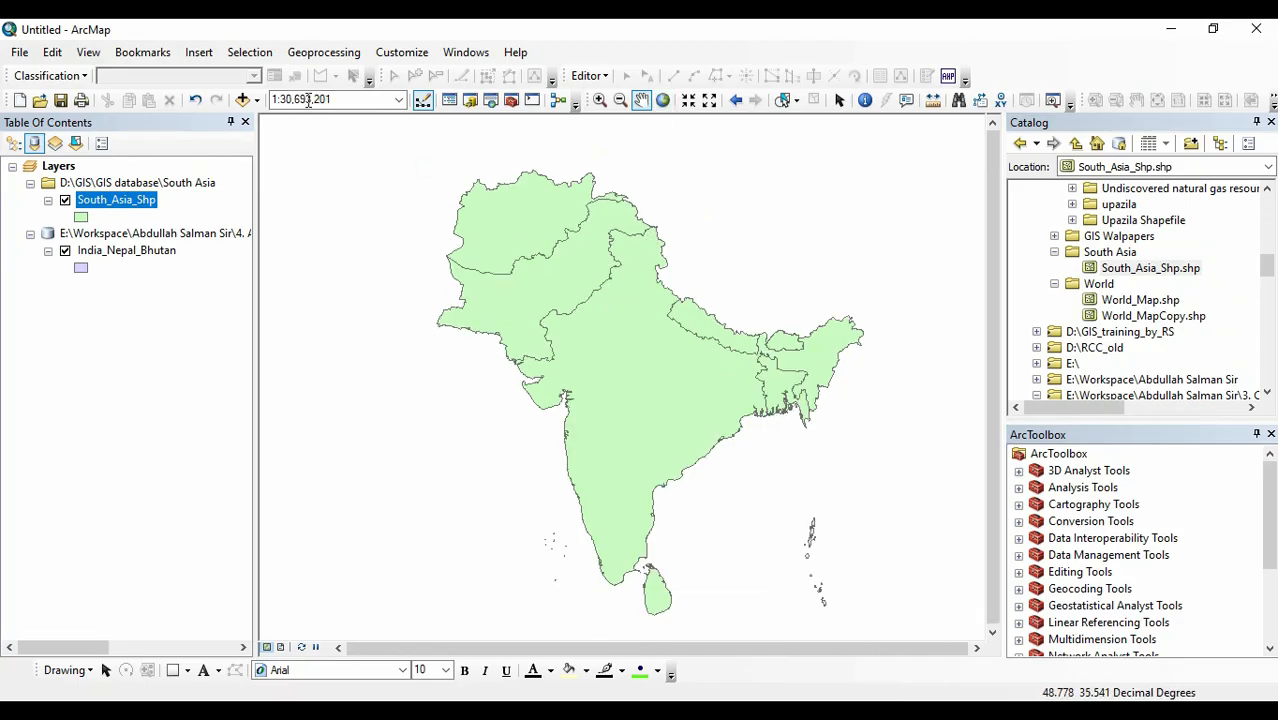
Set up Select By Location with South_Asia_Shp as target, India_Nepal_Bhutan as source, and the intersect (3d) the source layer feature method.
left_click(263, 58)
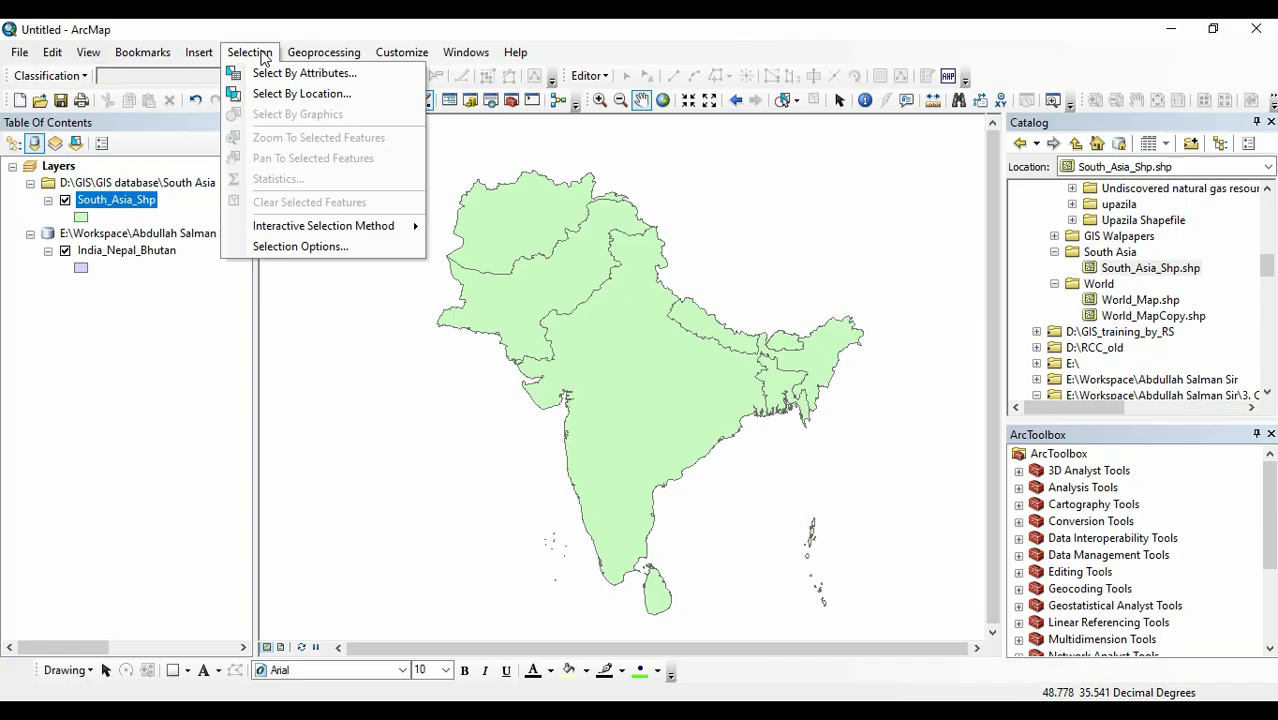
left_click(305, 96)
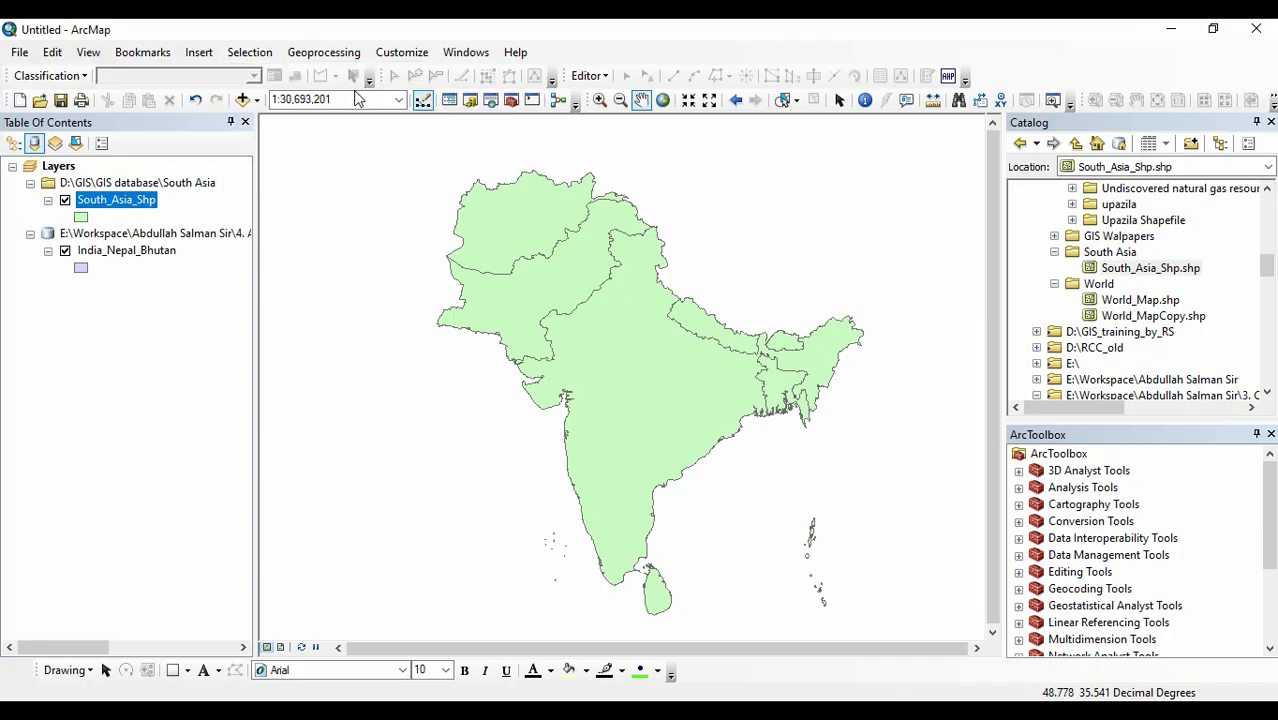
left_click_drag(207, 60, 1084, 90)
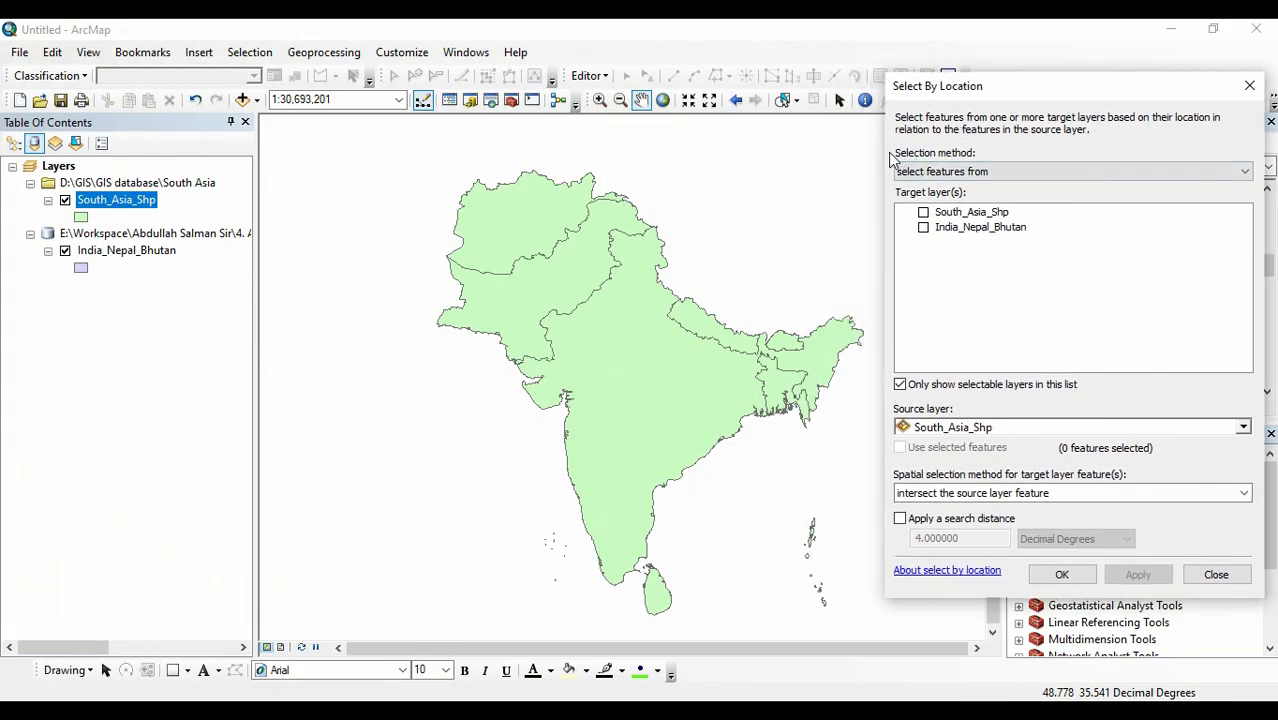
left_click(1161, 177)
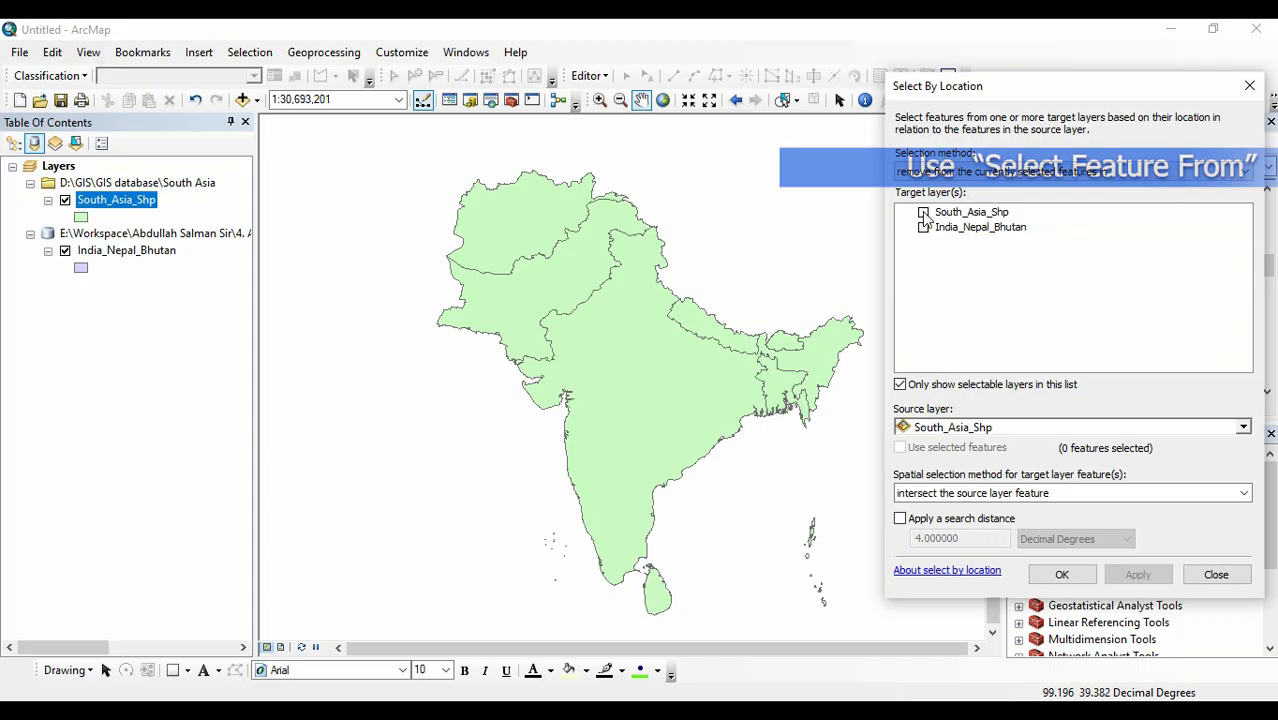
left_click(923, 212)
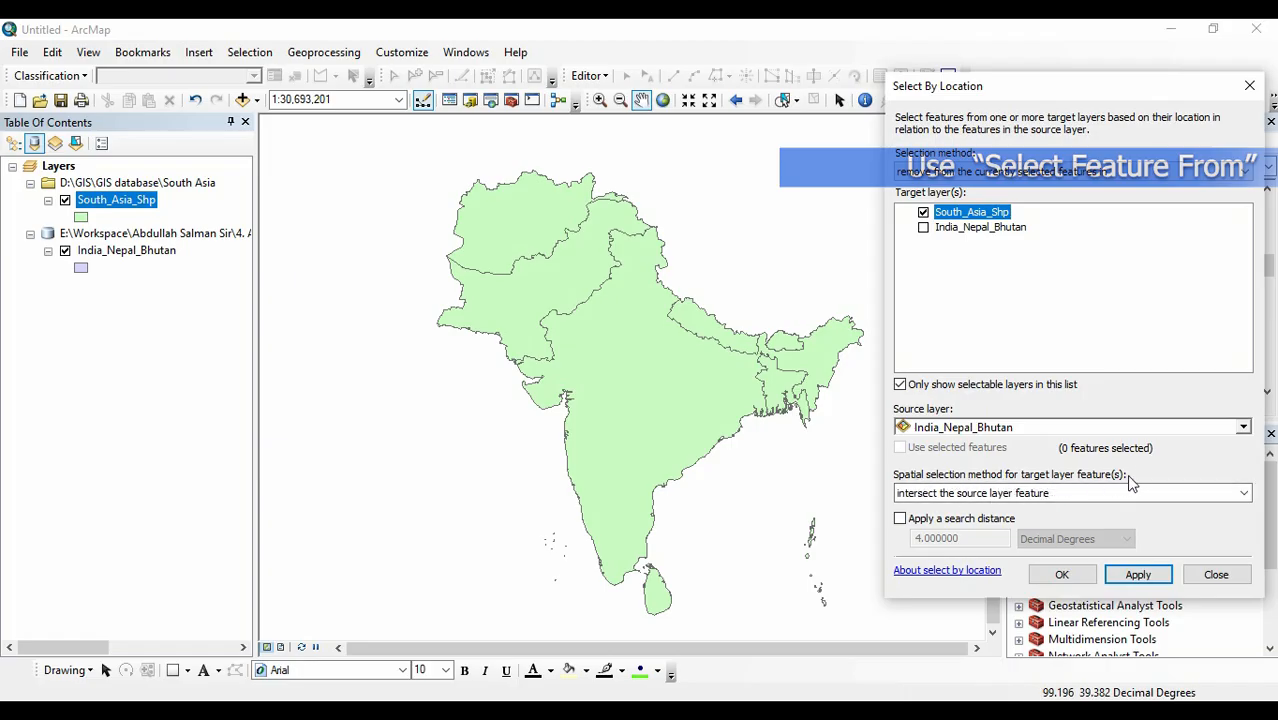
left_click(1243, 492)
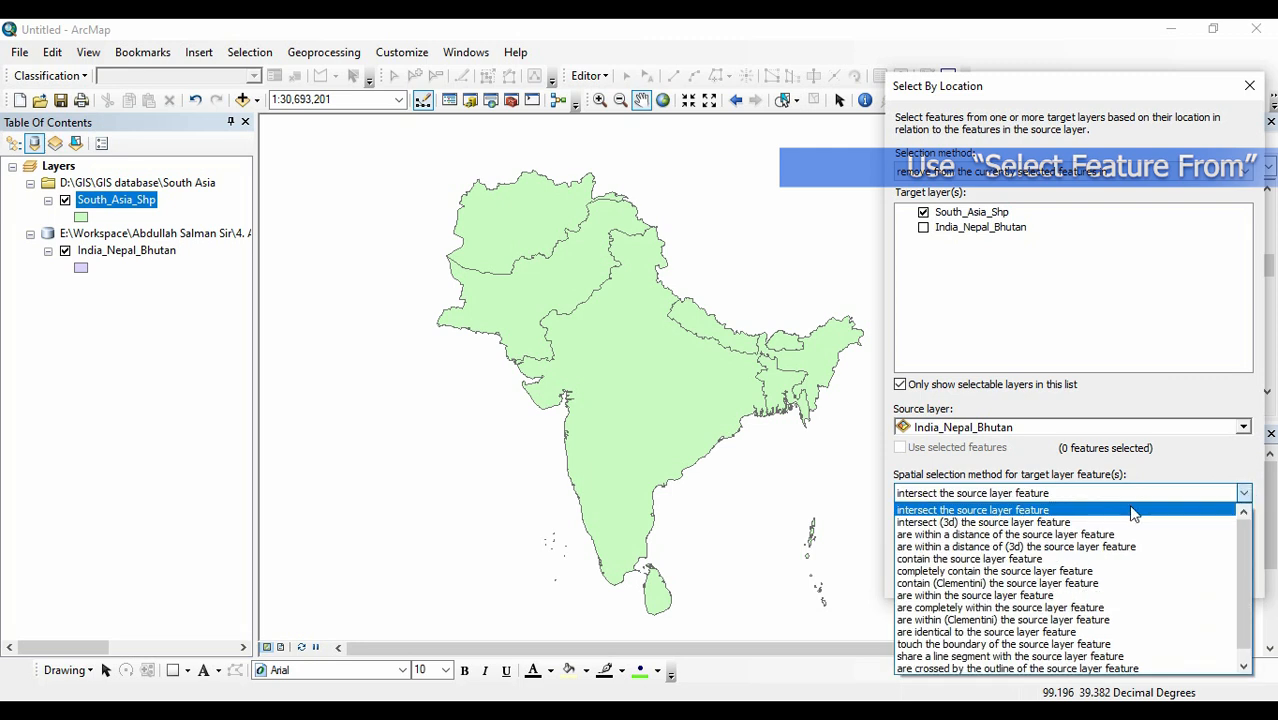
left_click(1054, 523)
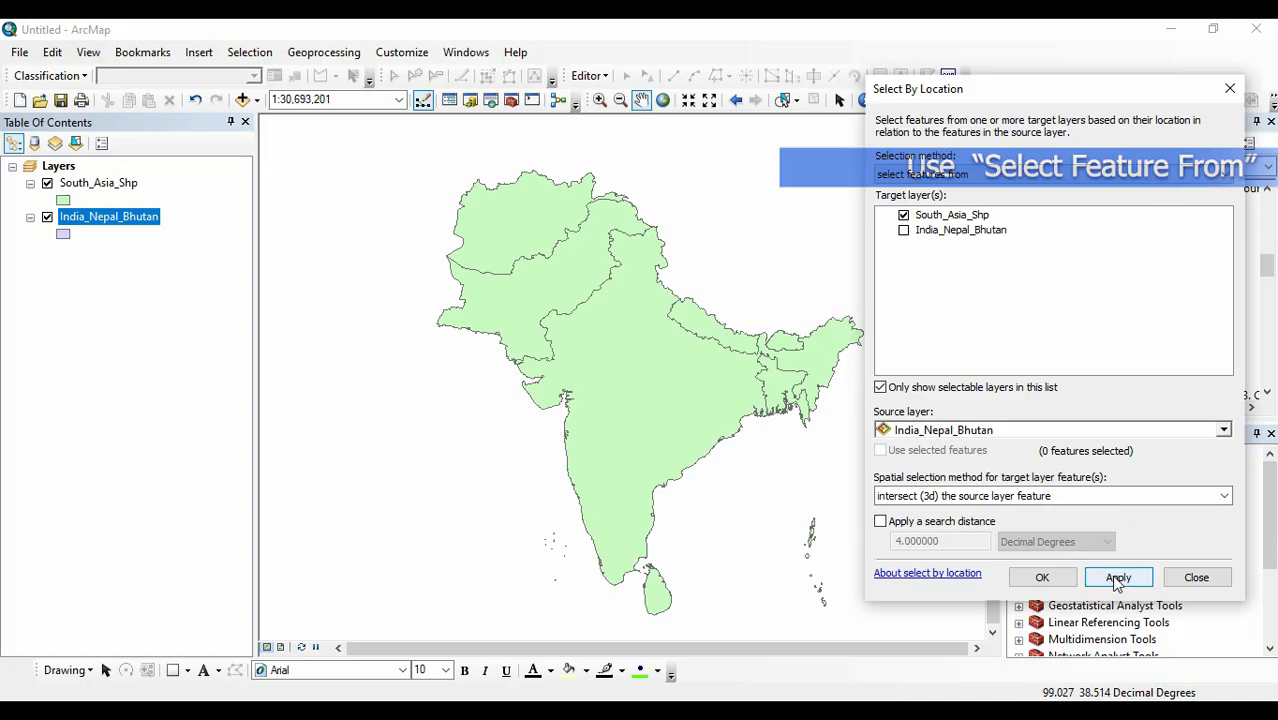
Apply the location selection of South_Asia_Shp features that intersect the India_Nepal_Bhutan source layer.
left_click(1117, 580)
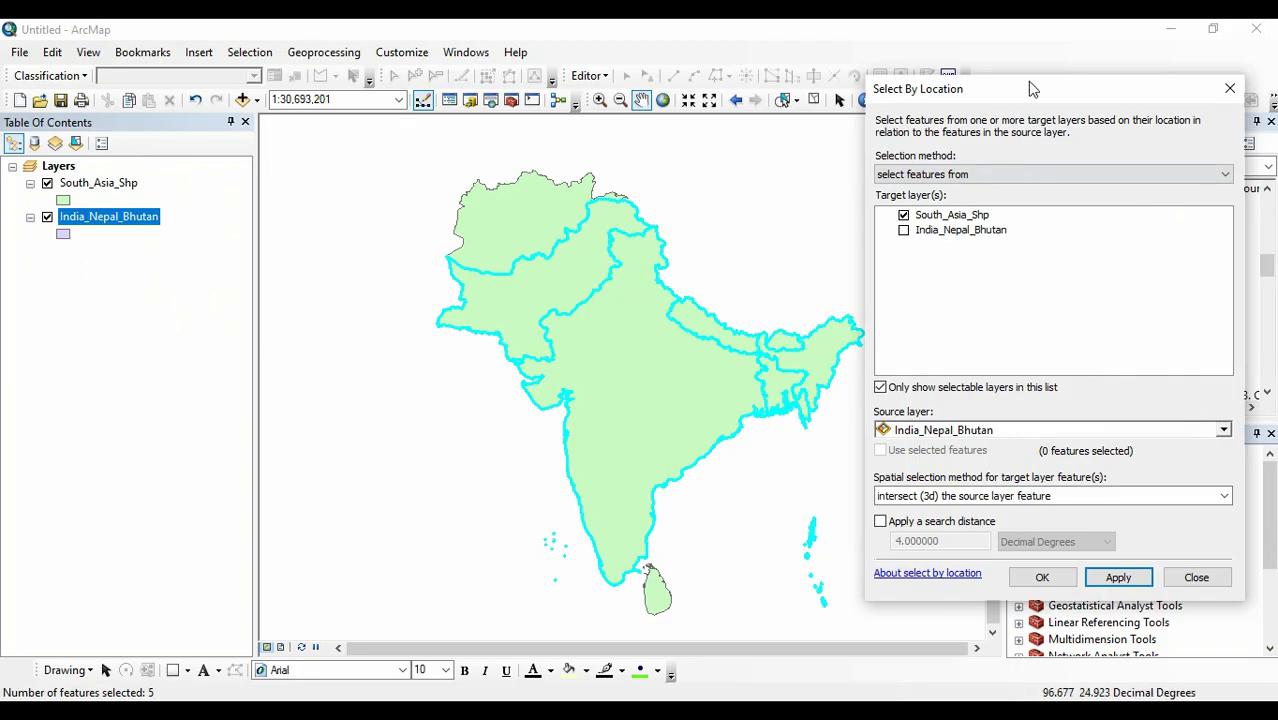
left_click_drag(1045, 95, 1079, 89)
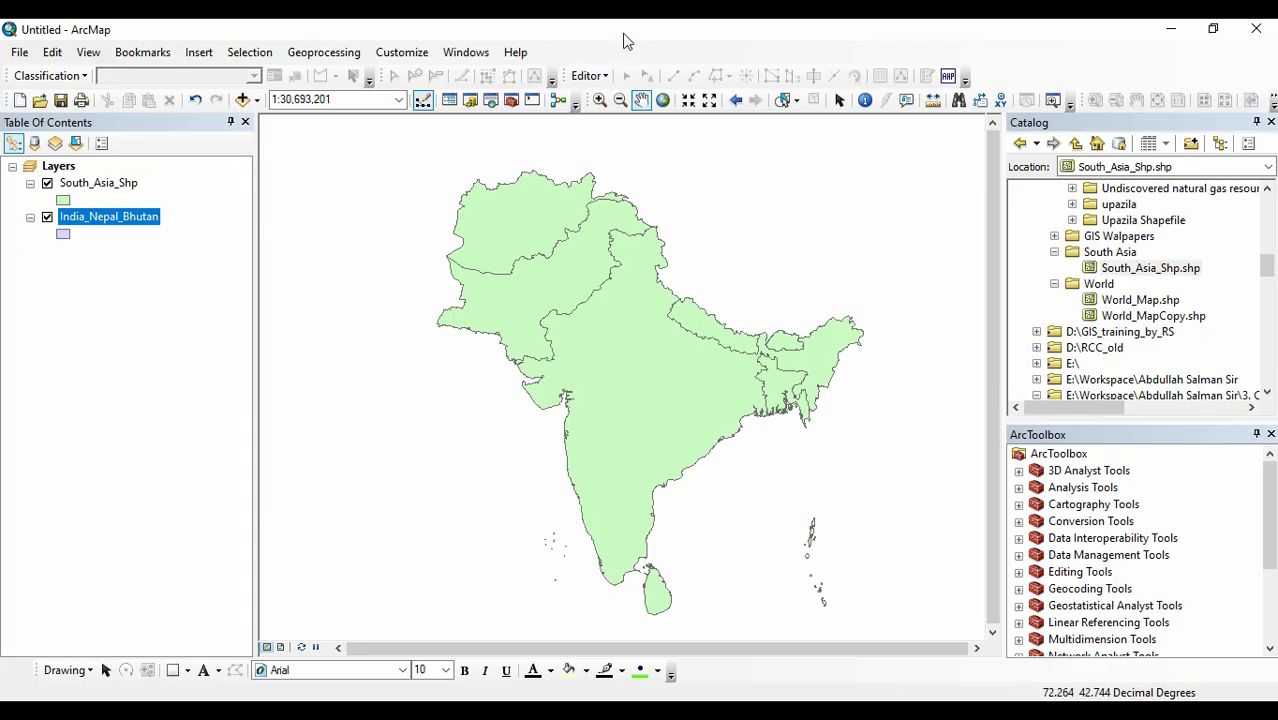
left_click(250, 52)
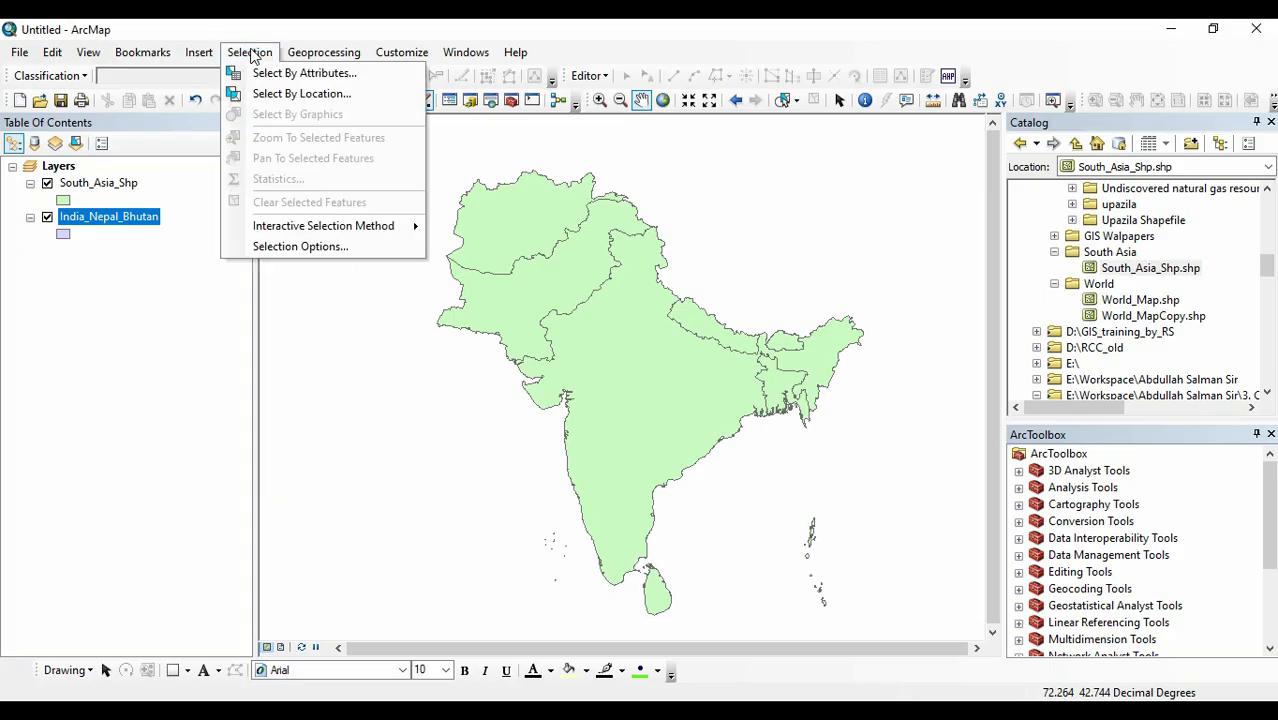
left_click(296, 92)
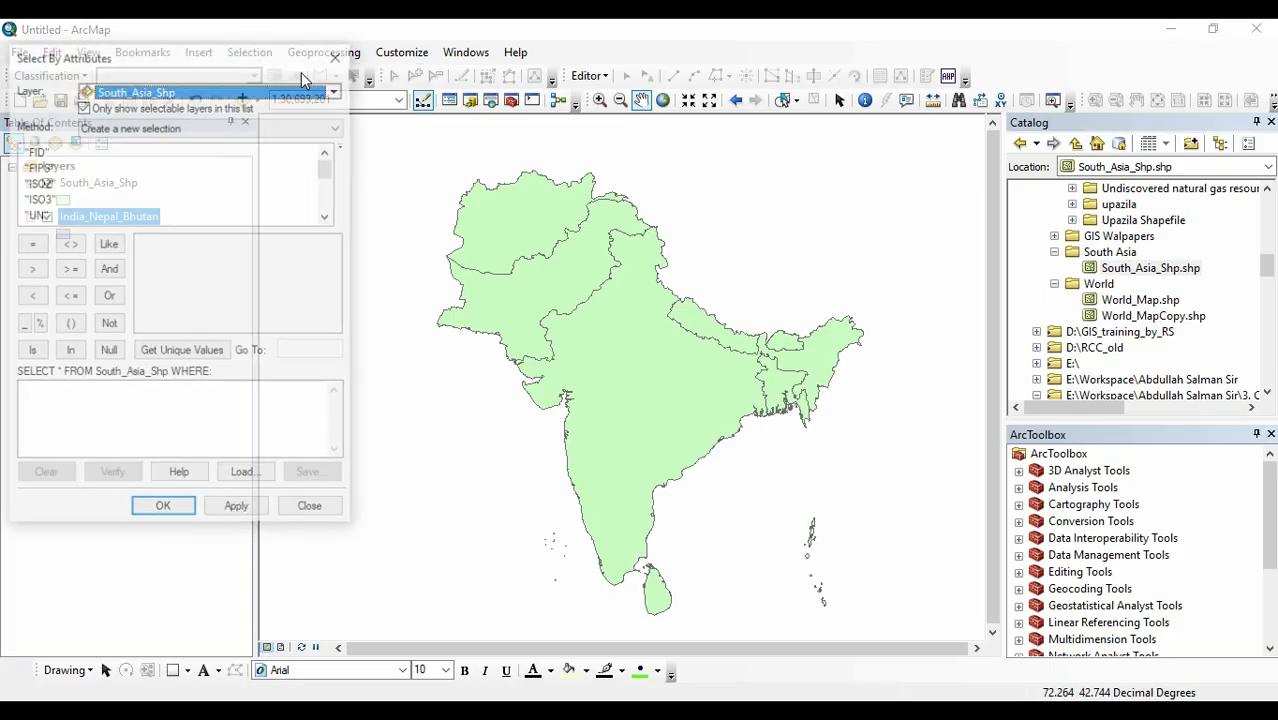
left_click(345, 54)
Open the South_Asia_Shp attribute table and its Select by Attributes dialog, placing both so the records and dialog can be read.
right_click(116, 184)
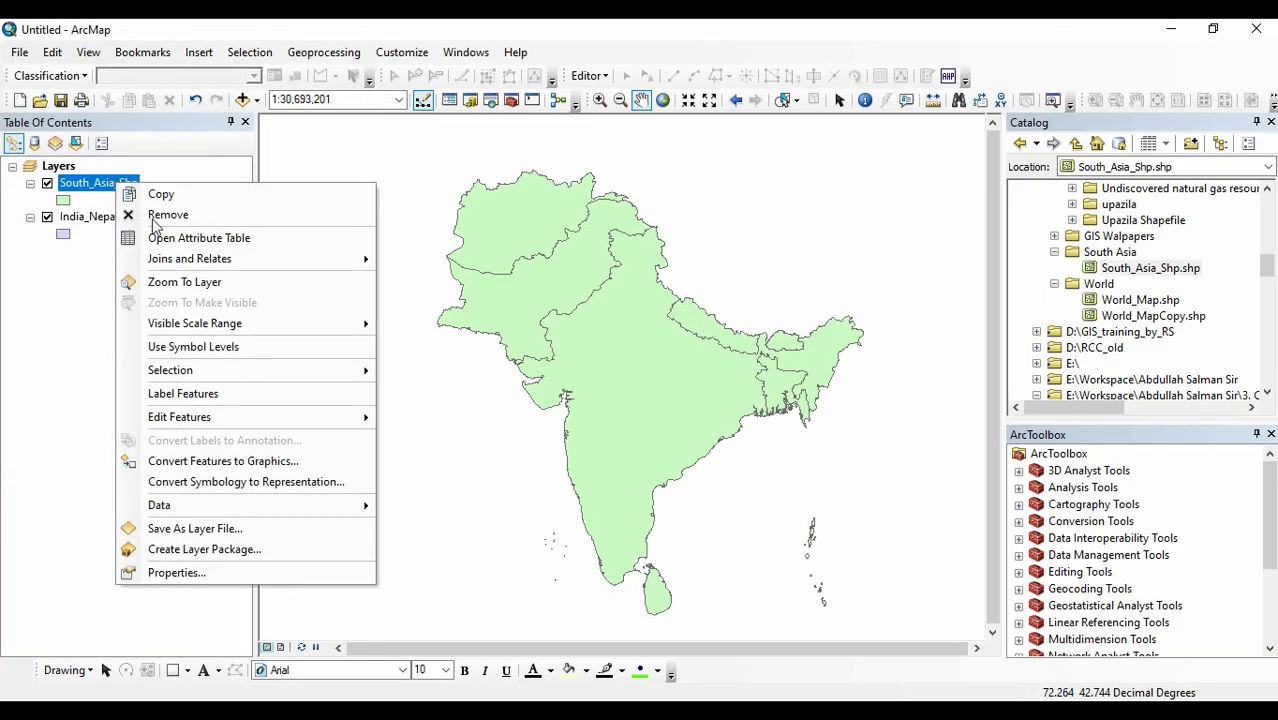
left_click(228, 239)
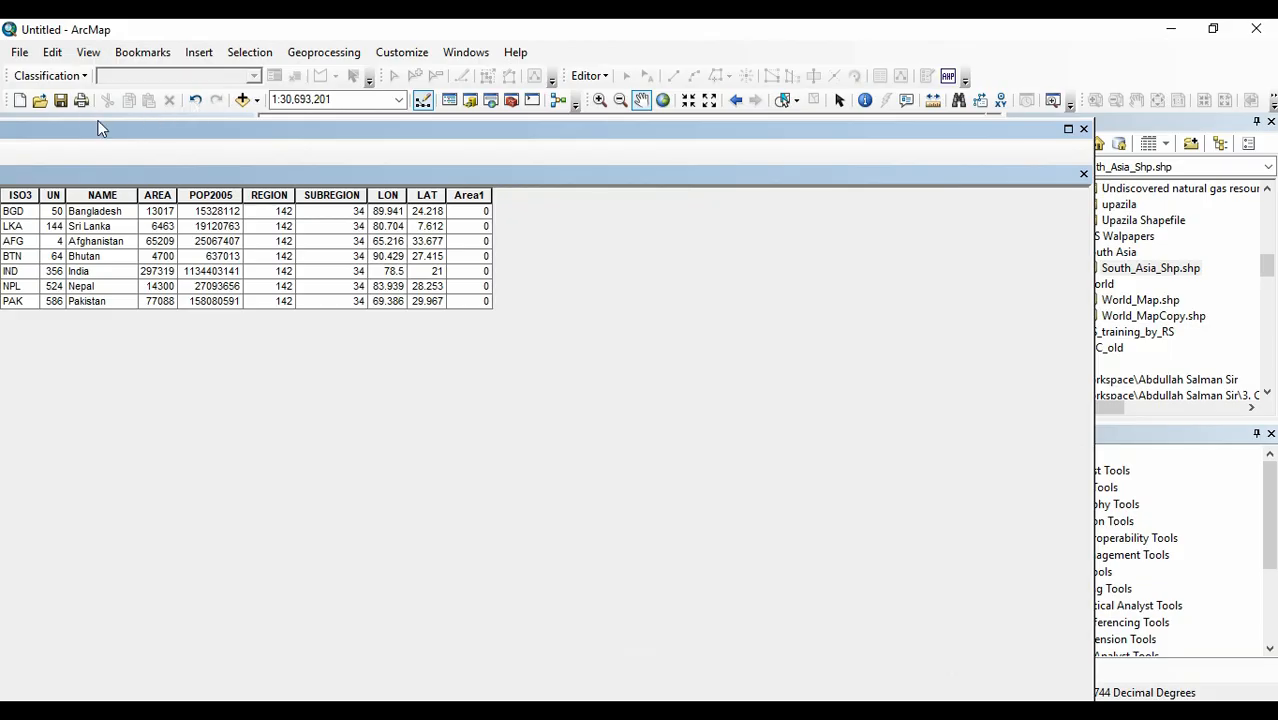
left_click_drag(109, 131, 340, 85)
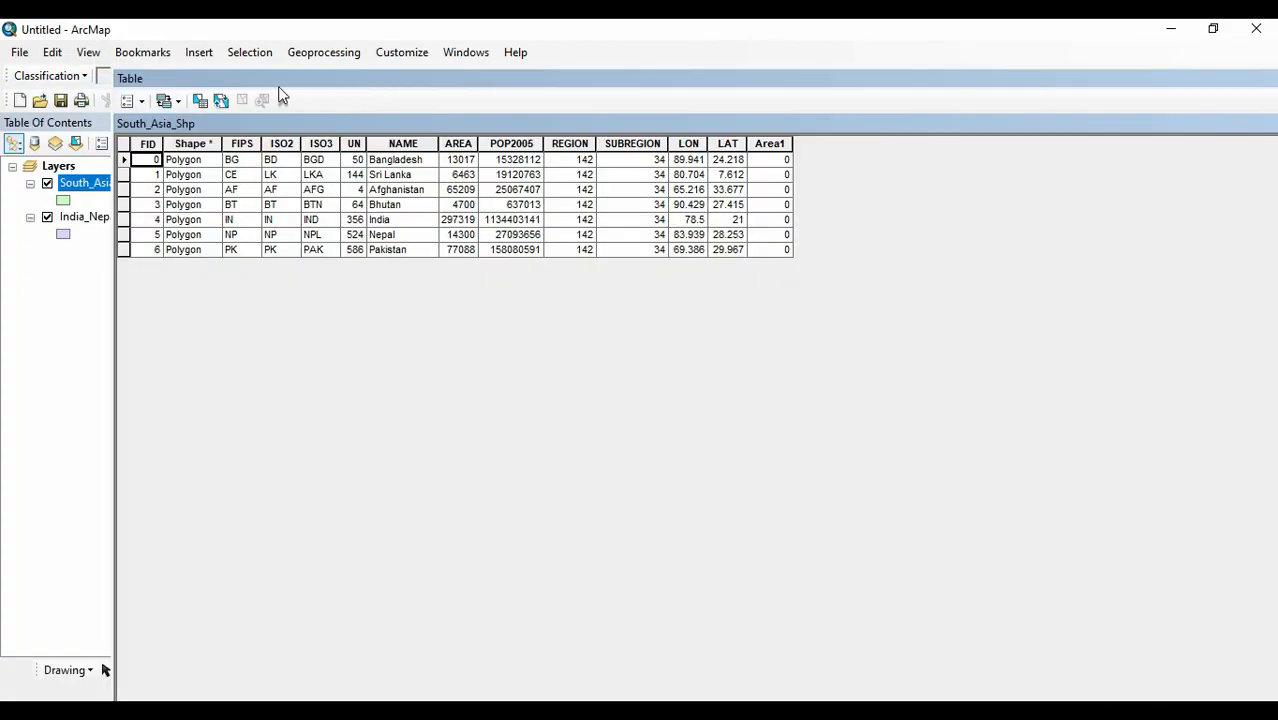
left_click(143, 101)
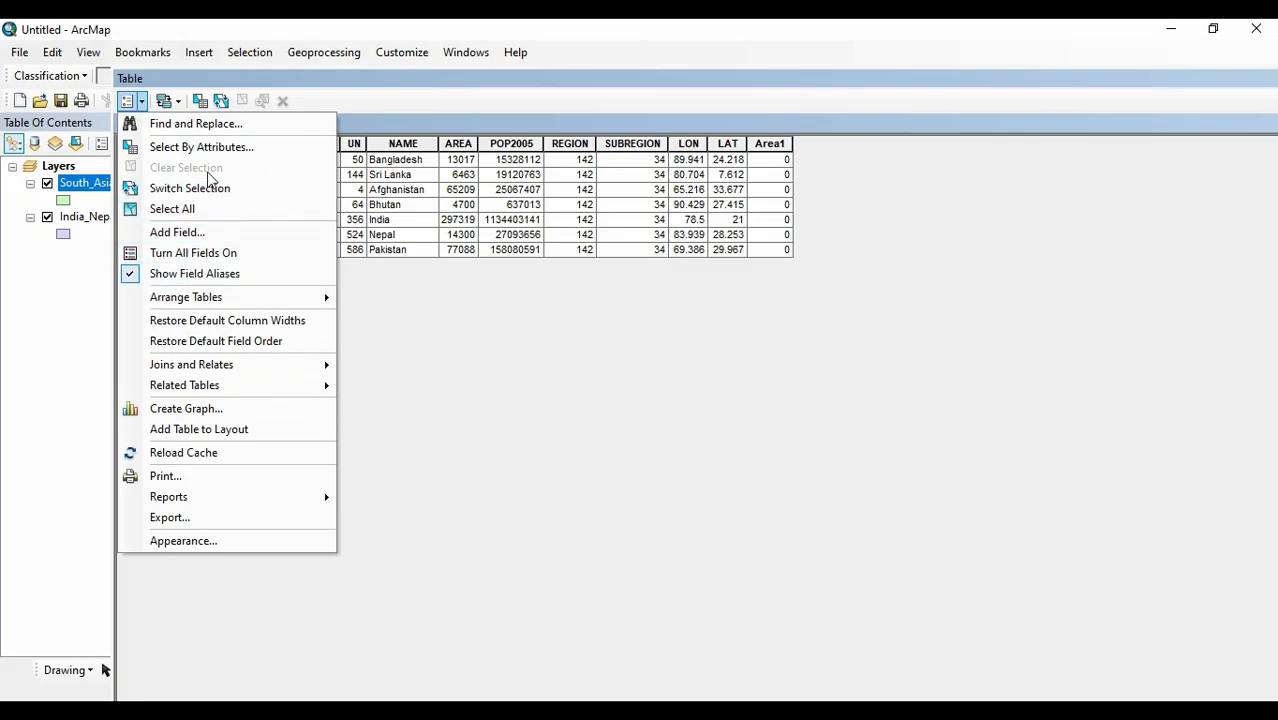
left_click(247, 150)
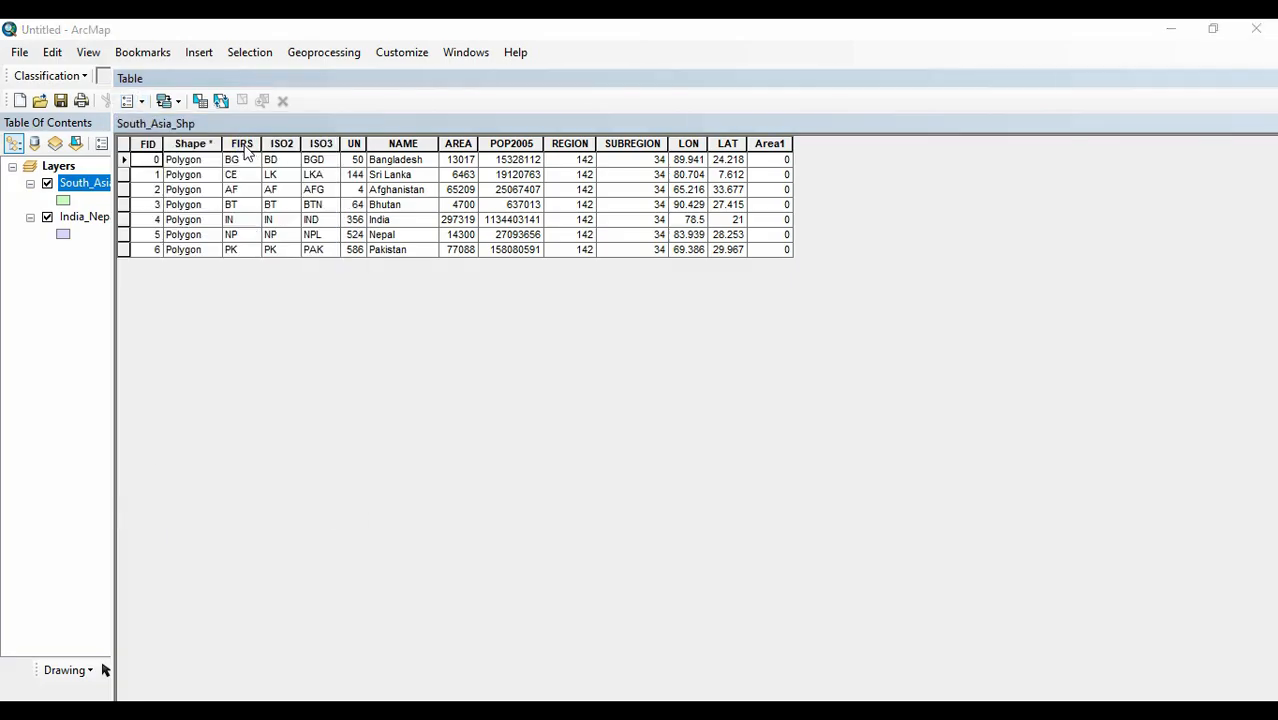
left_click_drag(172, 60, 987, 88)
Build the WHERE clause "AREA" >5000 for the South_Asia_Shp records and verify the expression.
left_click(873, 405)
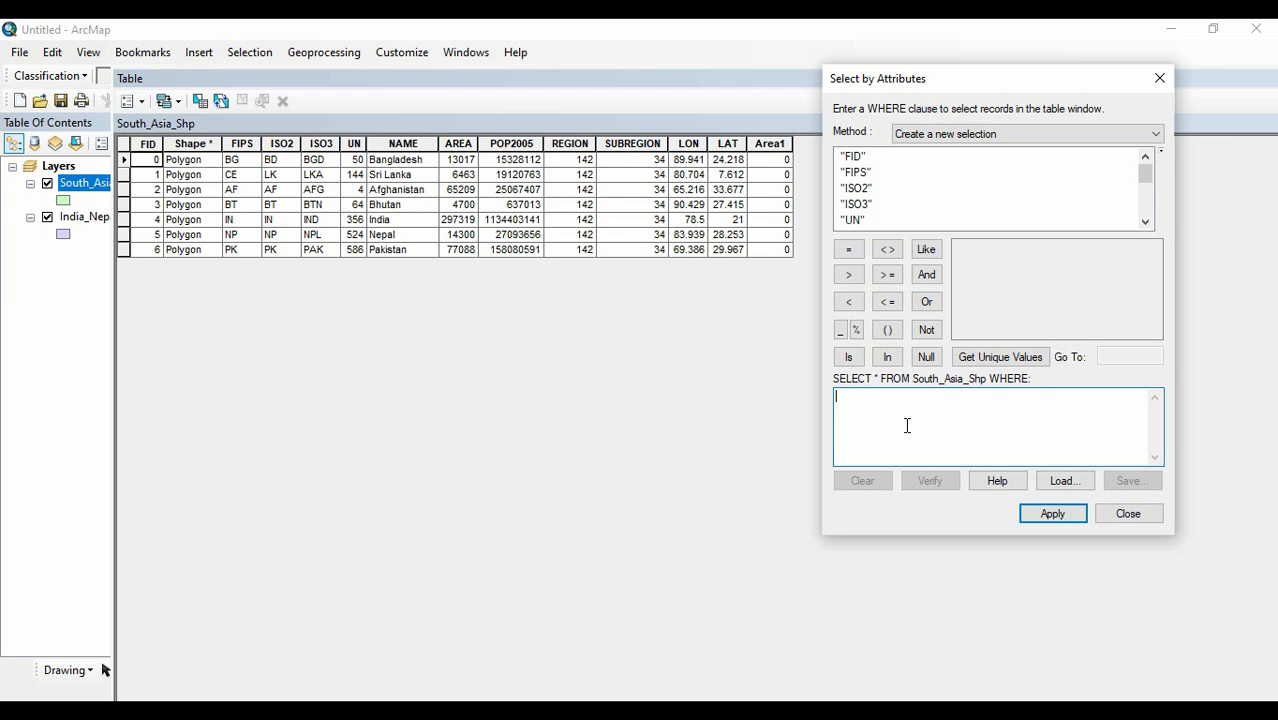
scroll(879, 180, "down", 3)
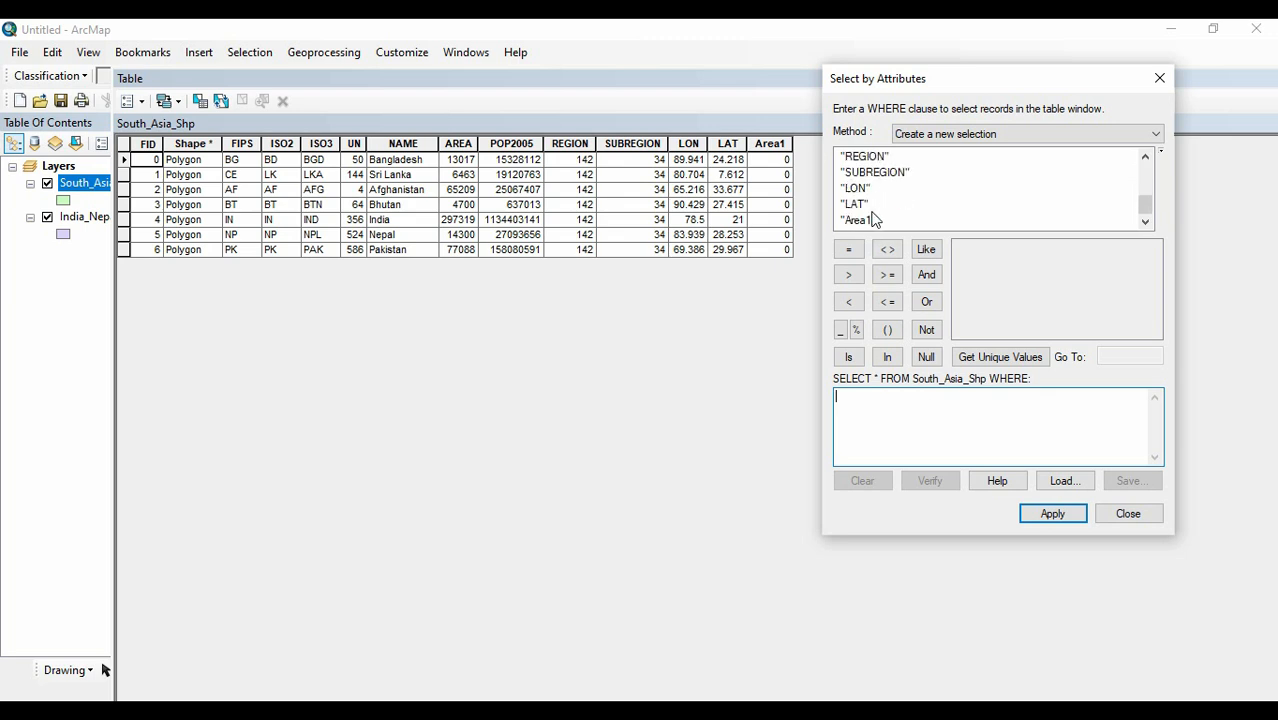
scroll(883, 204, "up", 1)
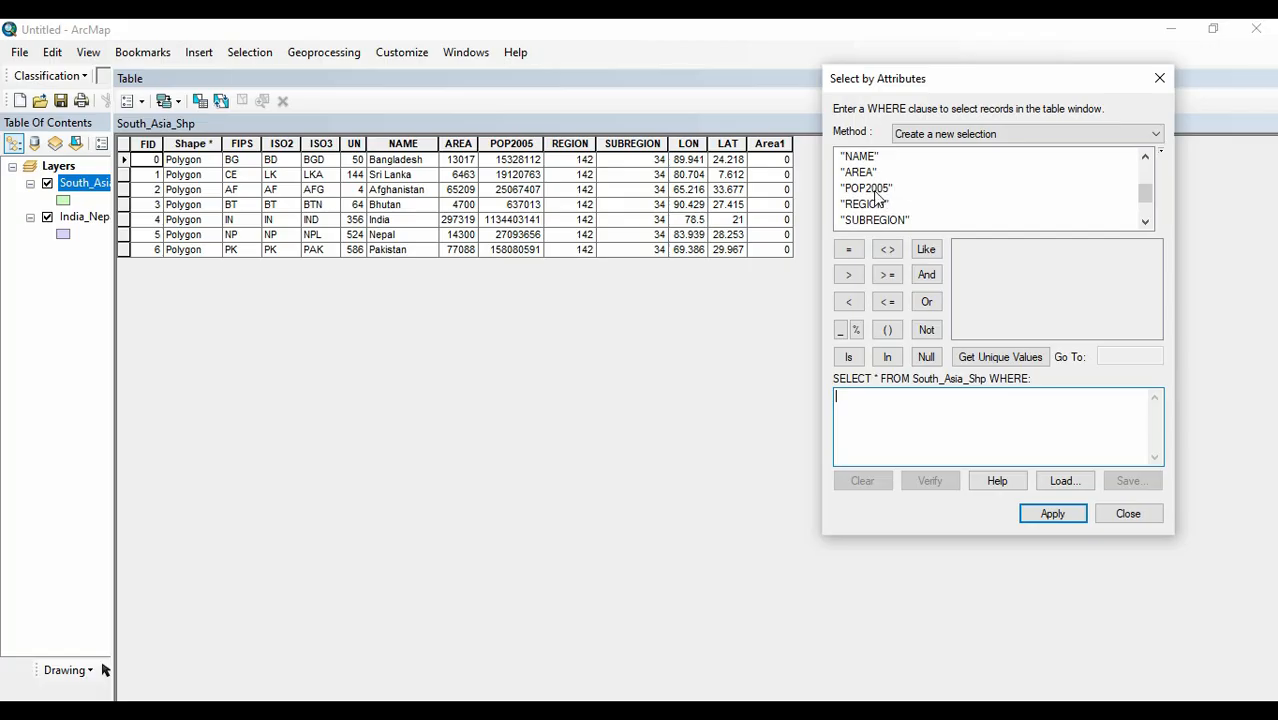
scroll(907, 191, "down", 1)
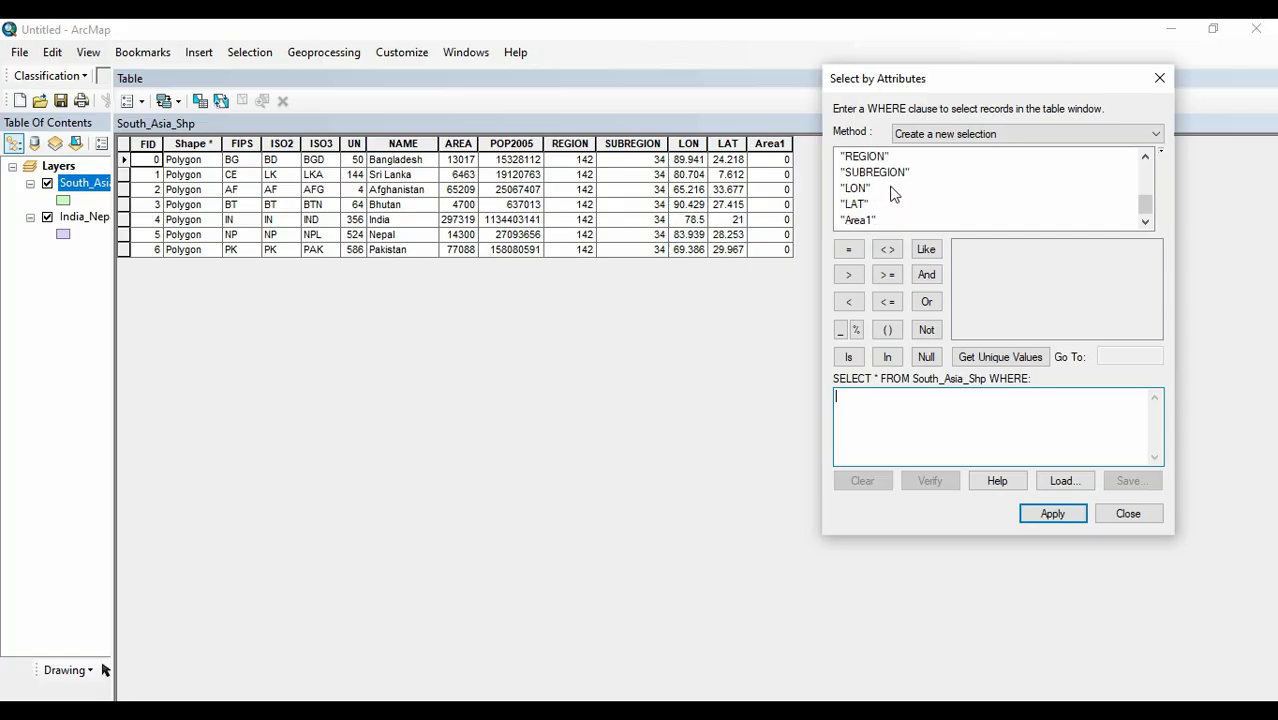
scroll(903, 191, "up", 1)
scroll(903, 191, "up", 2)
scroll(903, 191, "down", 1)
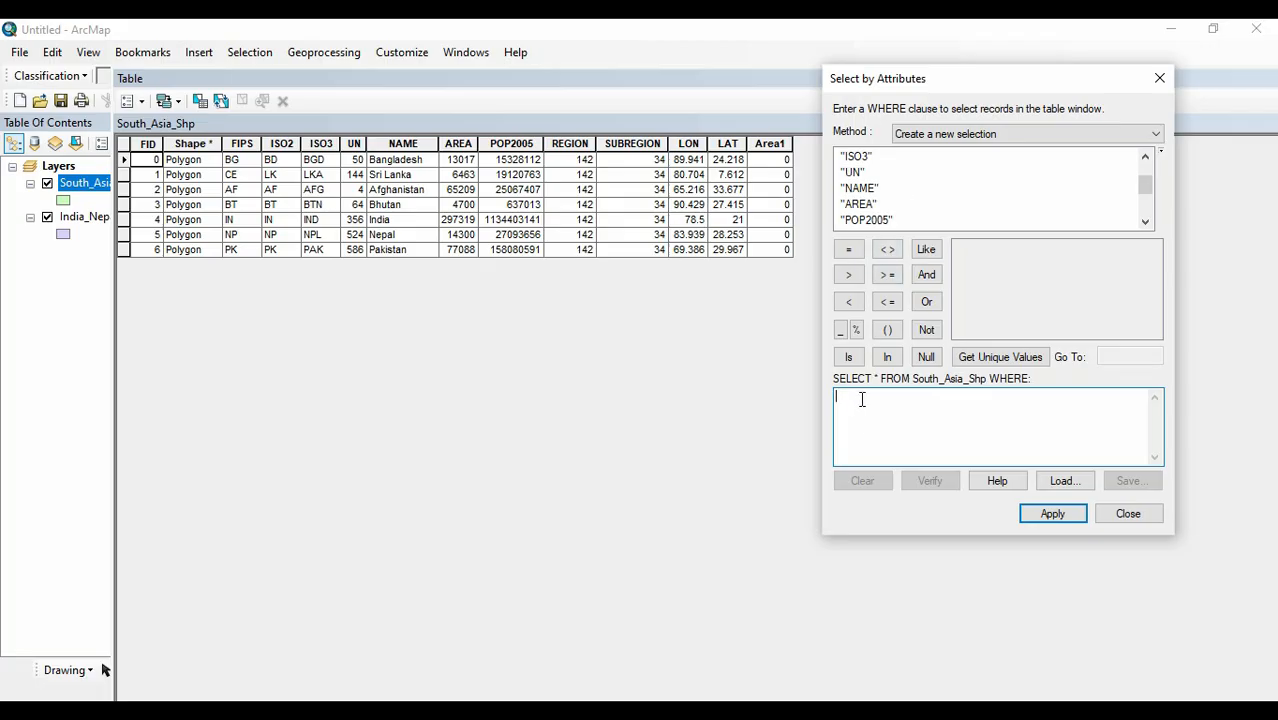
double_click(858, 204)
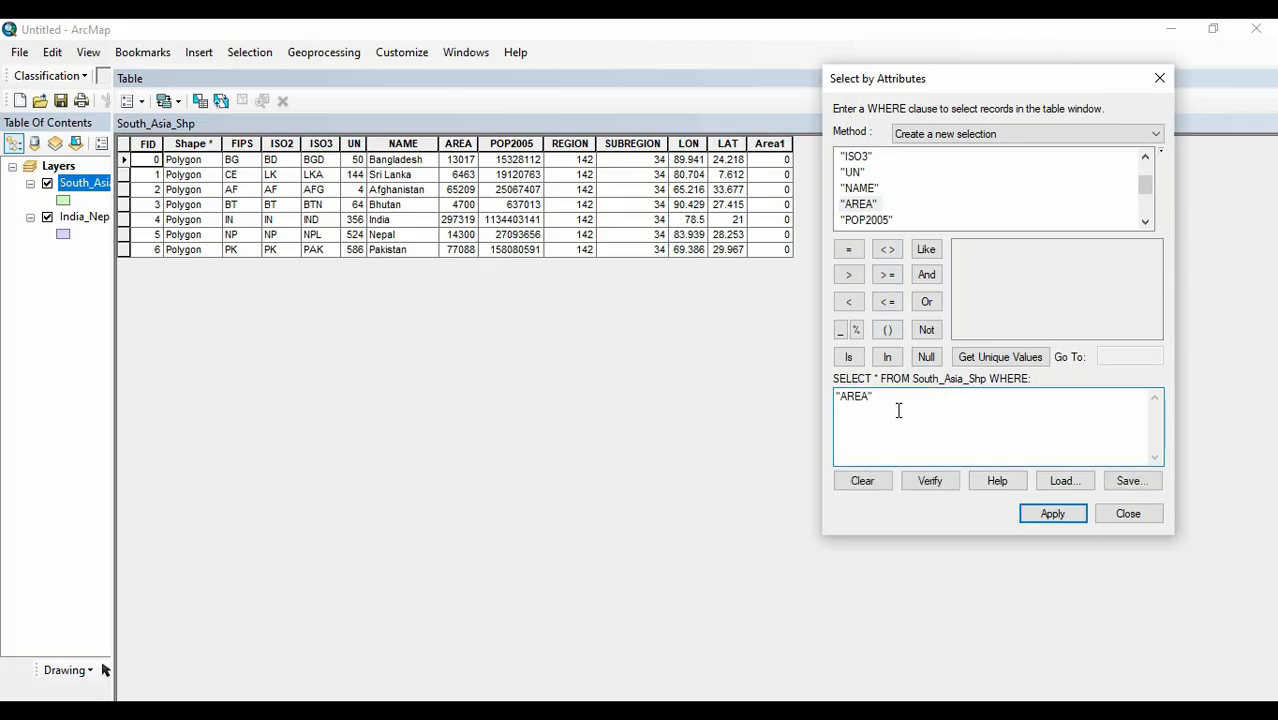
left_click(851, 279)
type("5000")
left_click(933, 481)
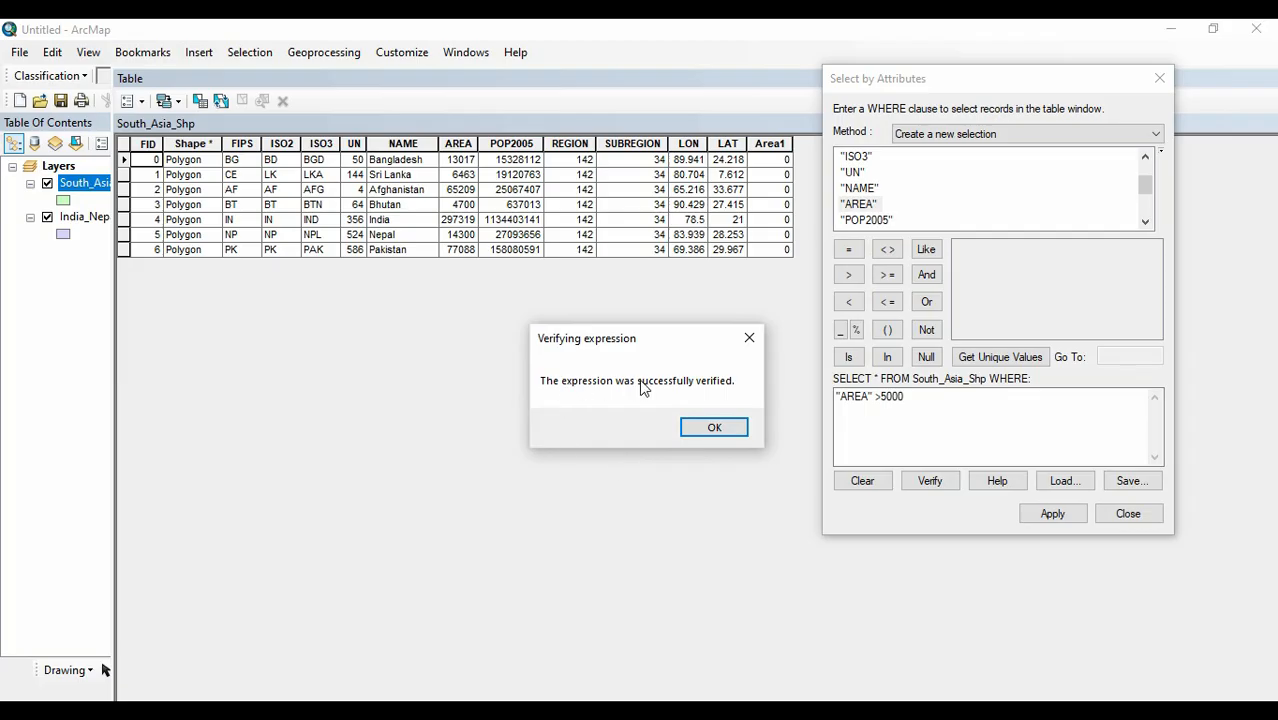
left_click(714, 427)
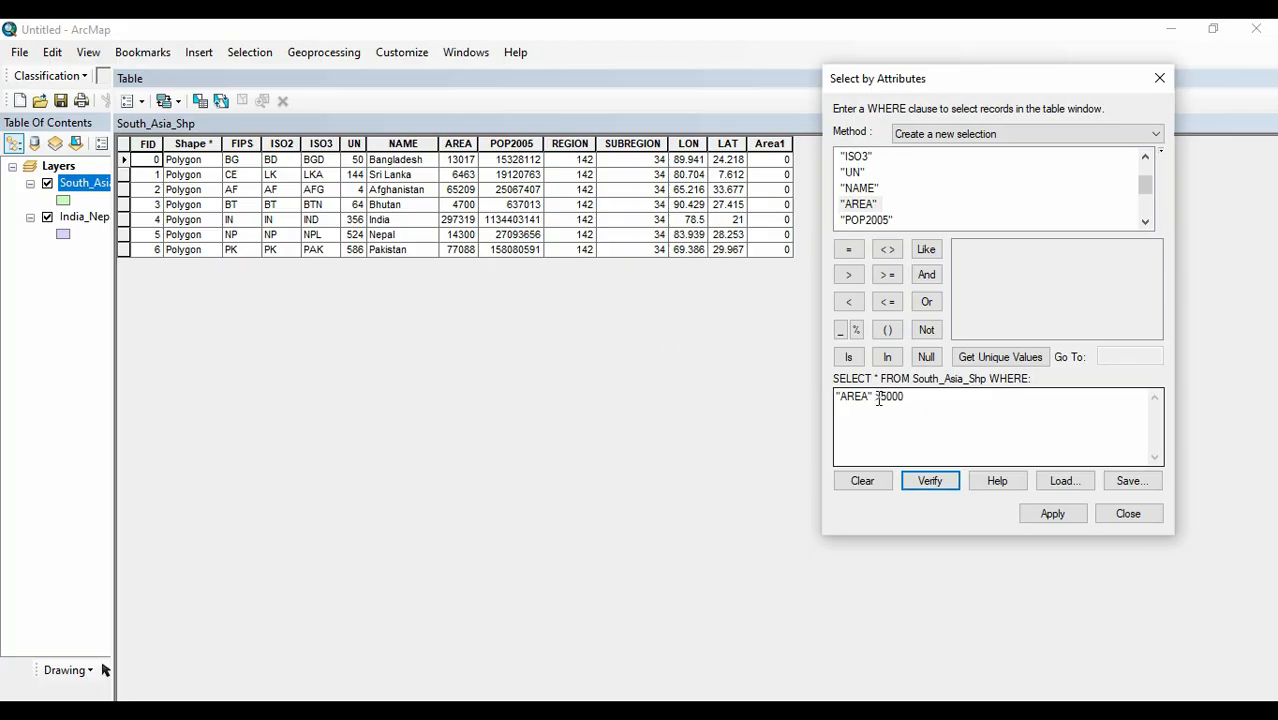
Try verifying the expression with the closing quotation mark after AREA removed, and restore the mark.
left_click(872, 398)
key("BackSpace")
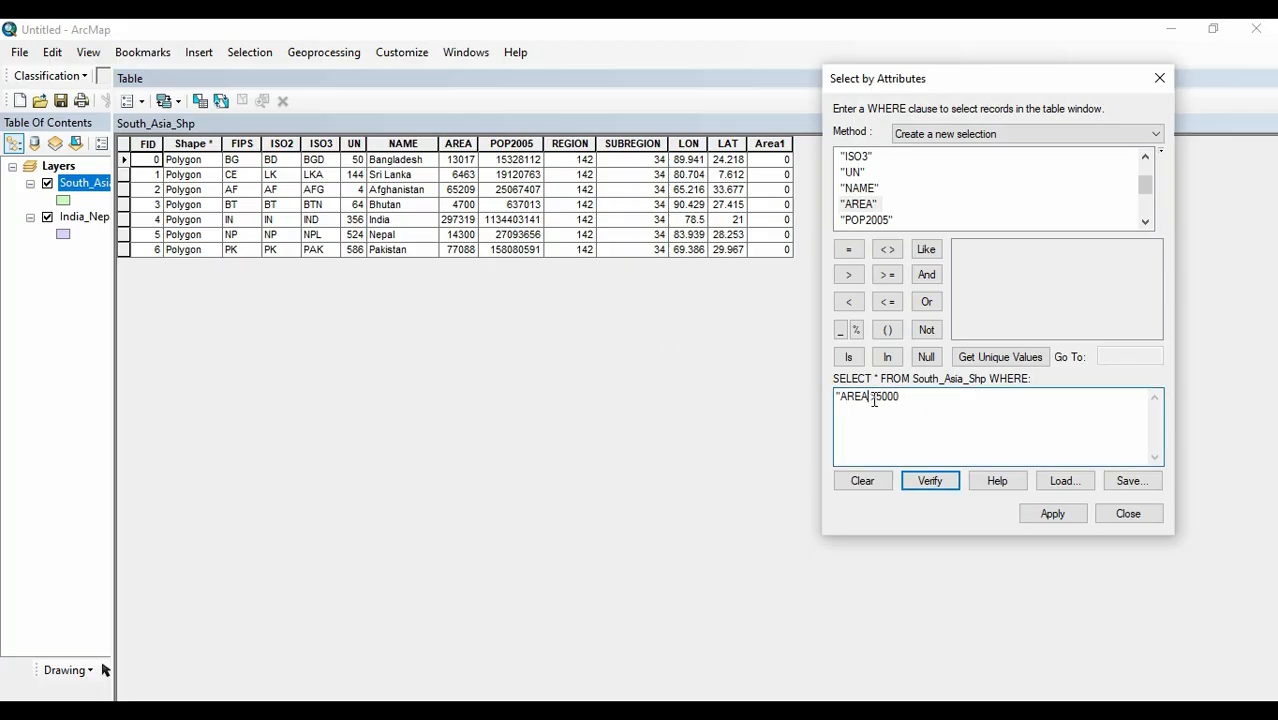
left_click(937, 480)
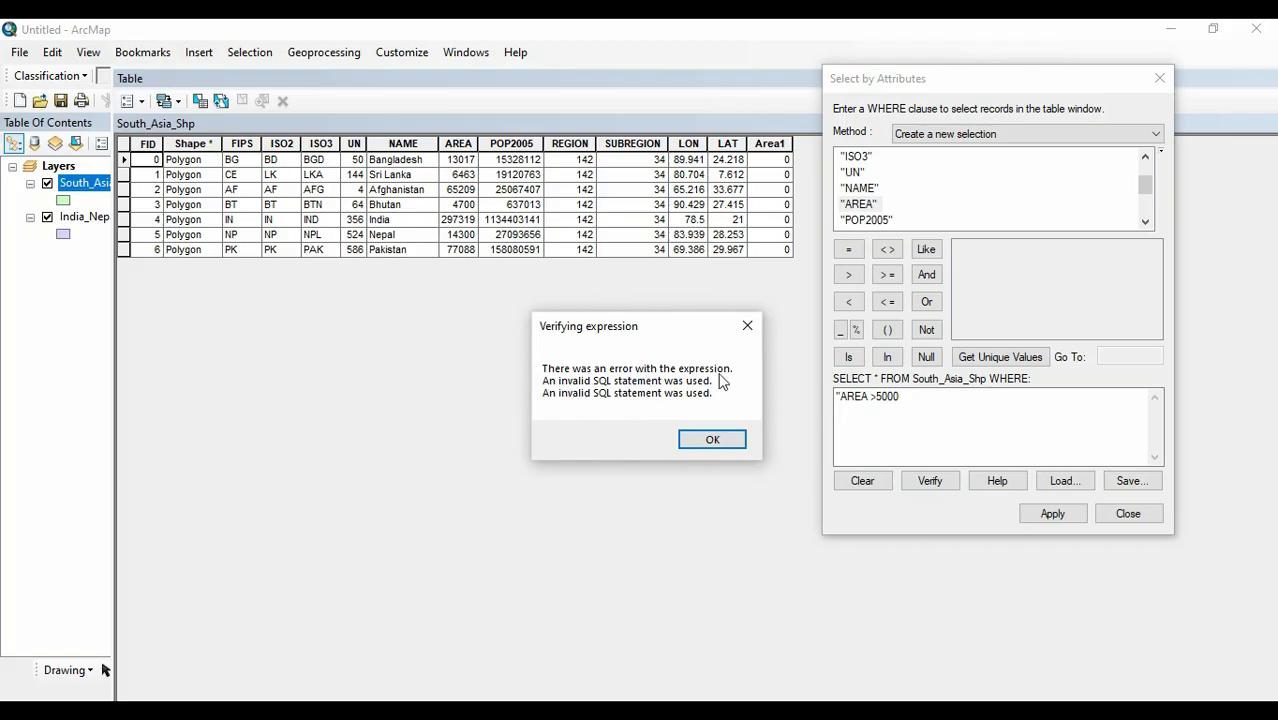
left_click(712, 440)
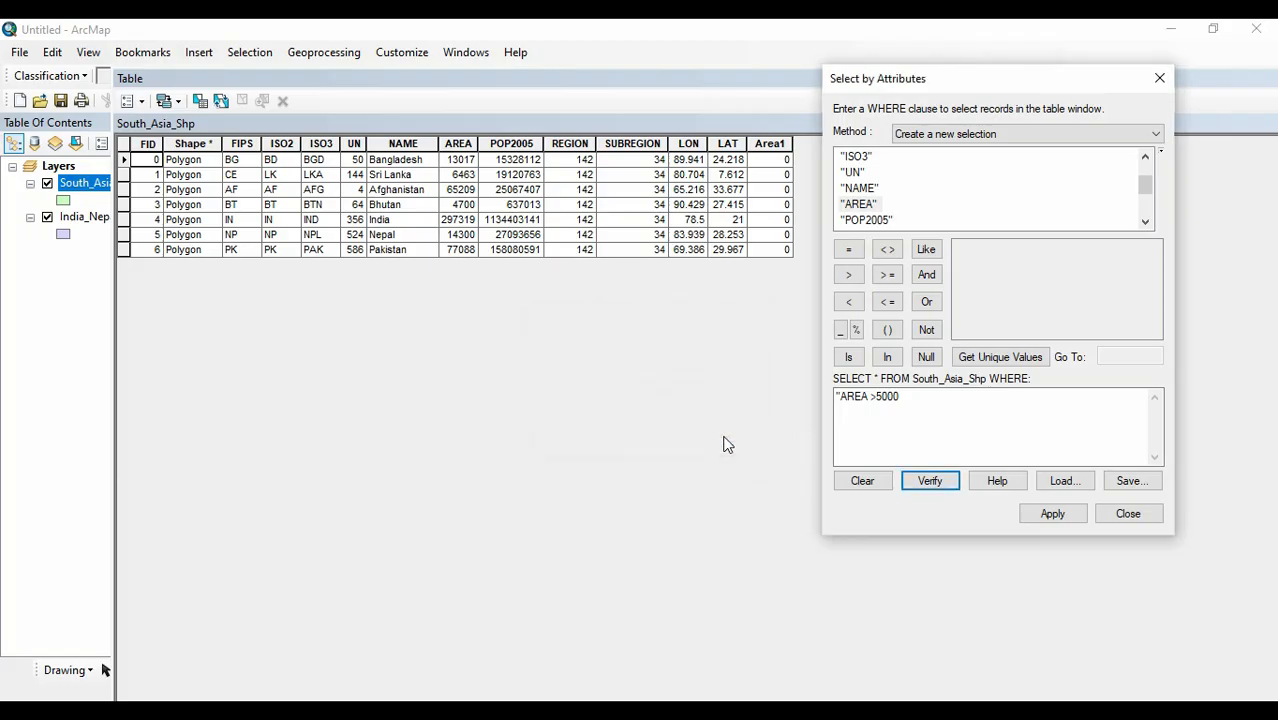
left_click(869, 396)
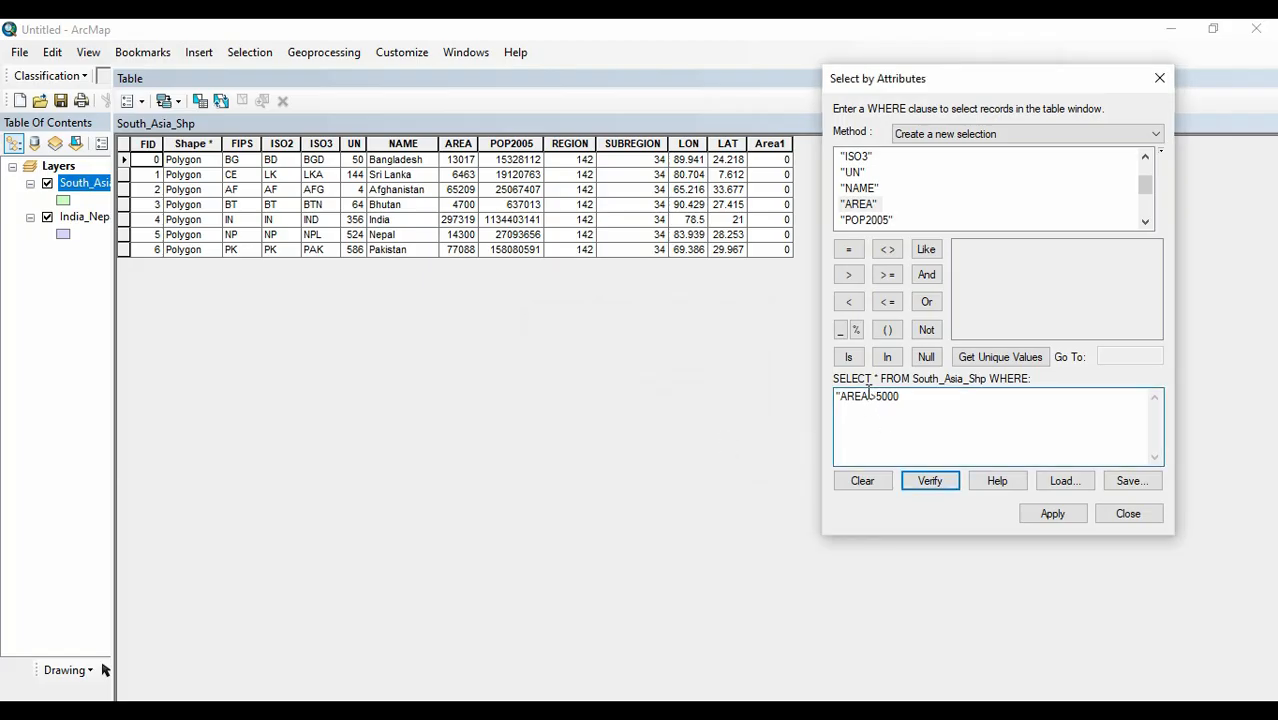
type("\"")
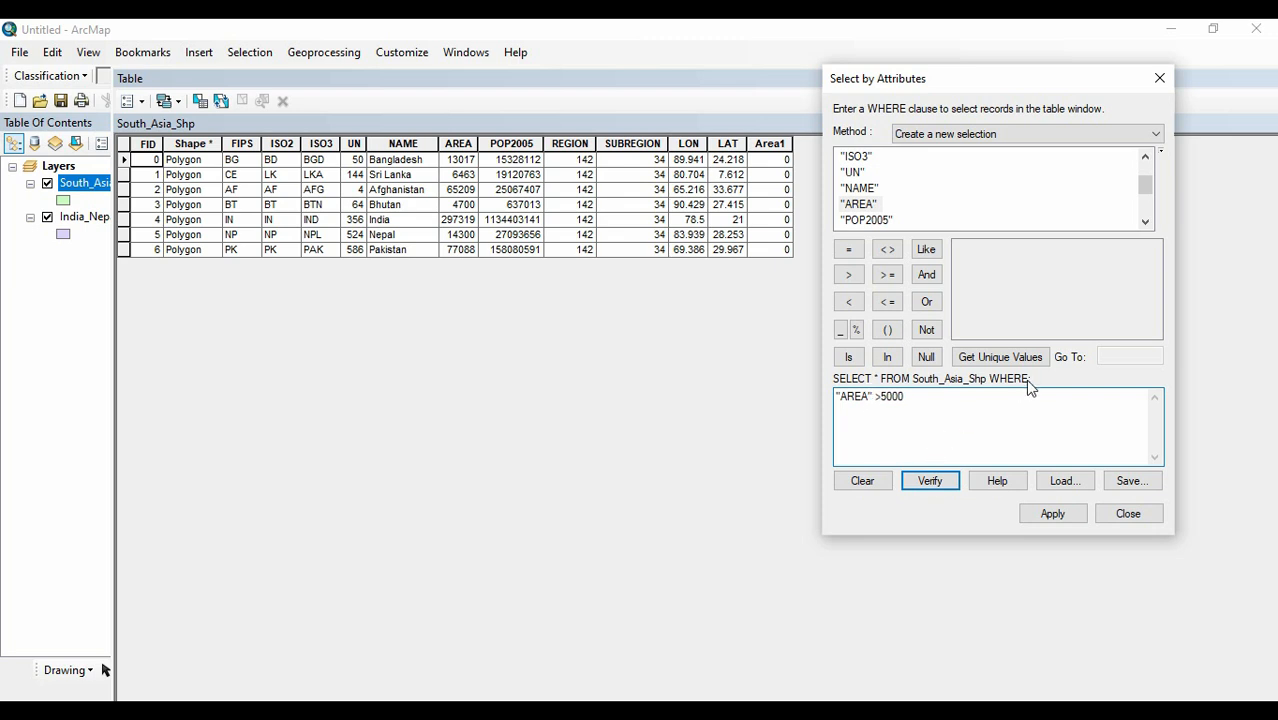
Apply the "AREA" >5000 selection, and clear the table and dialog off the map to inspect the selected countries.
left_click(1053, 514)
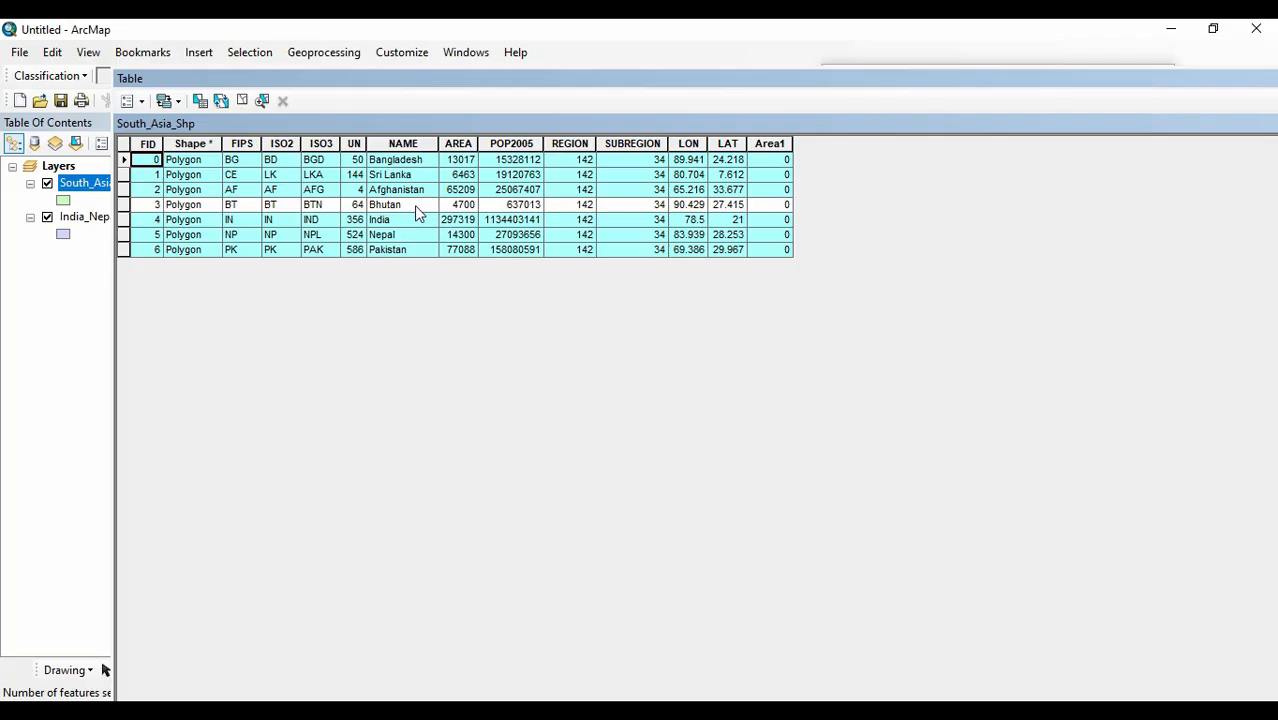
left_click_drag(575, 85, 105, 670)
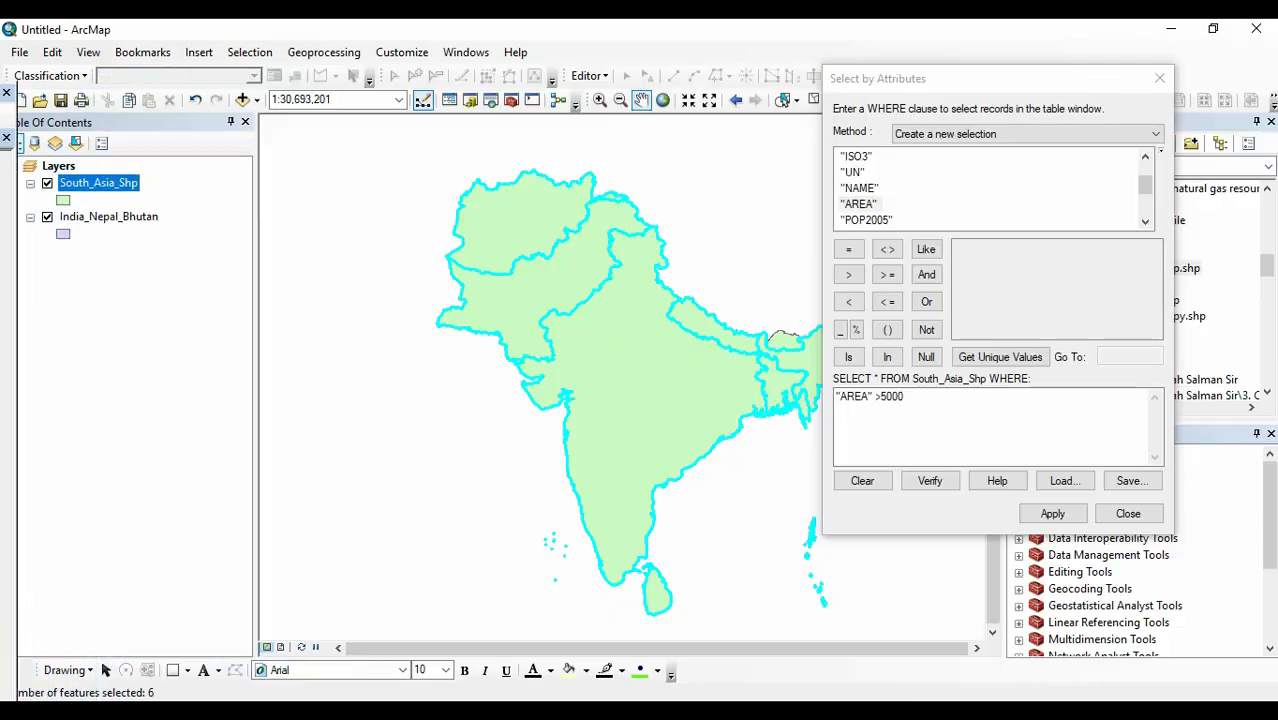
left_click(1159, 78)
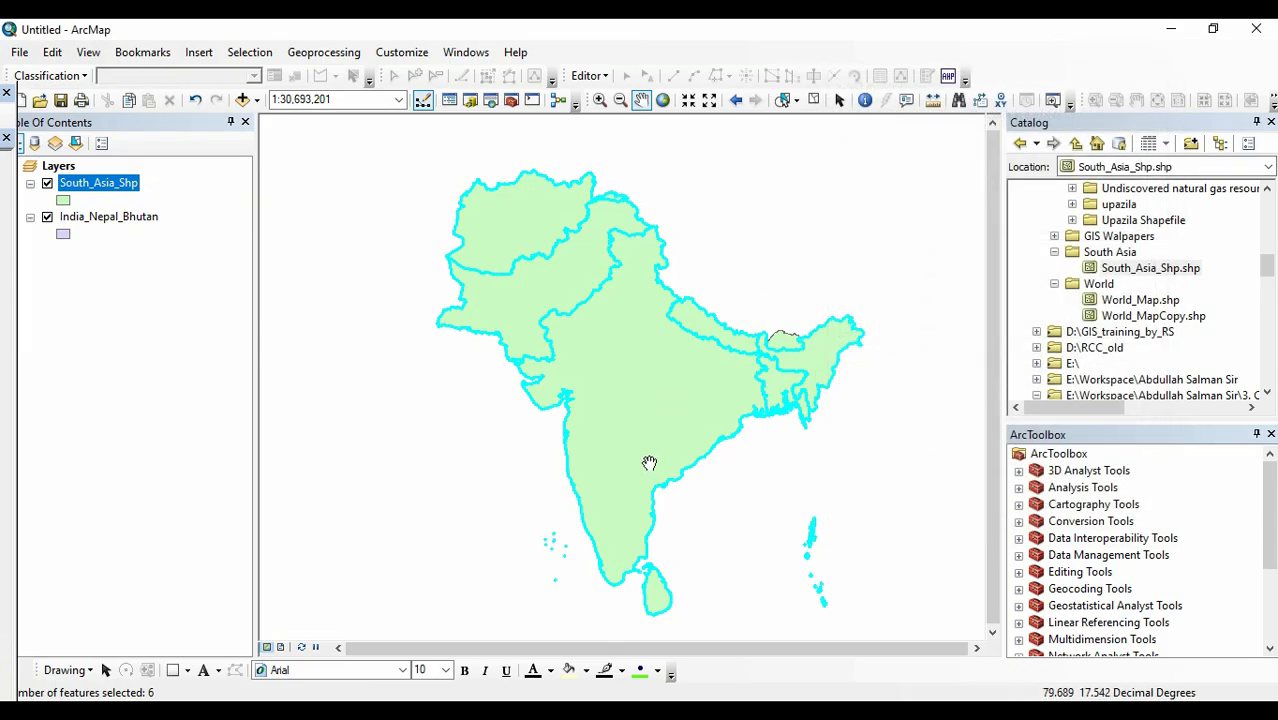
scroll(784, 337, "up", 2)
scroll(784, 337, "down", 4)
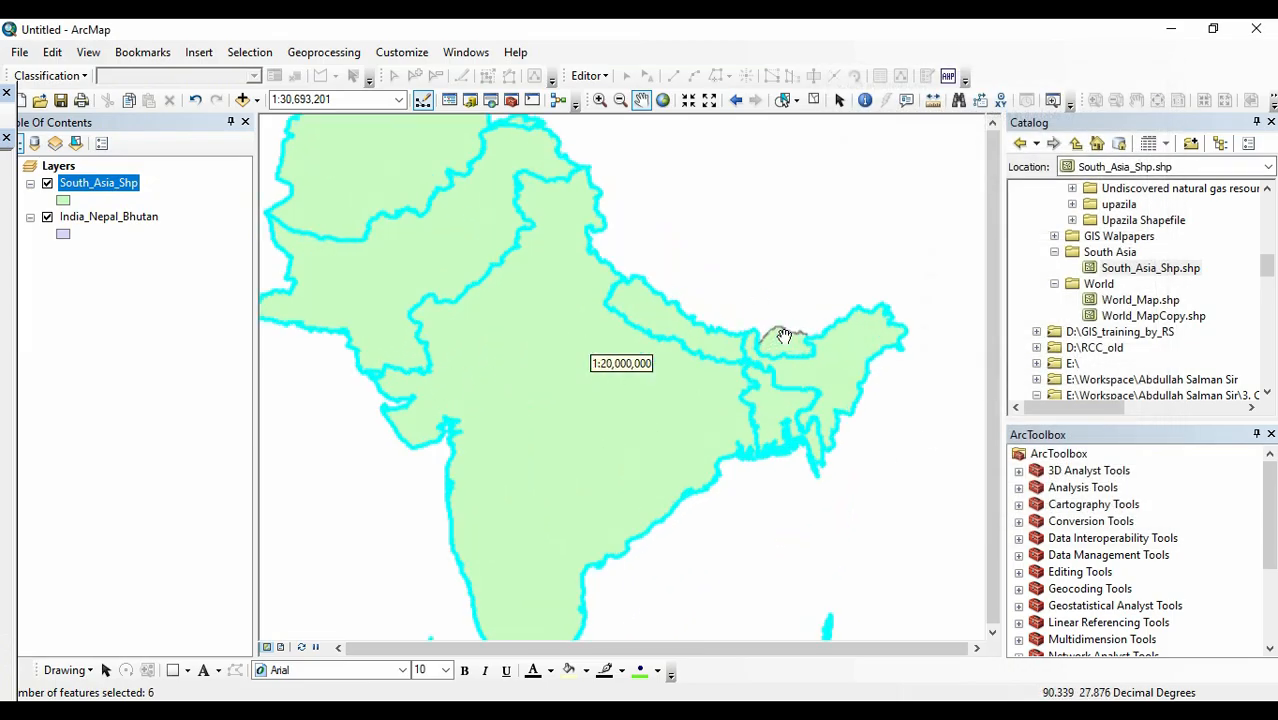
scroll(777, 347, "up", 3)
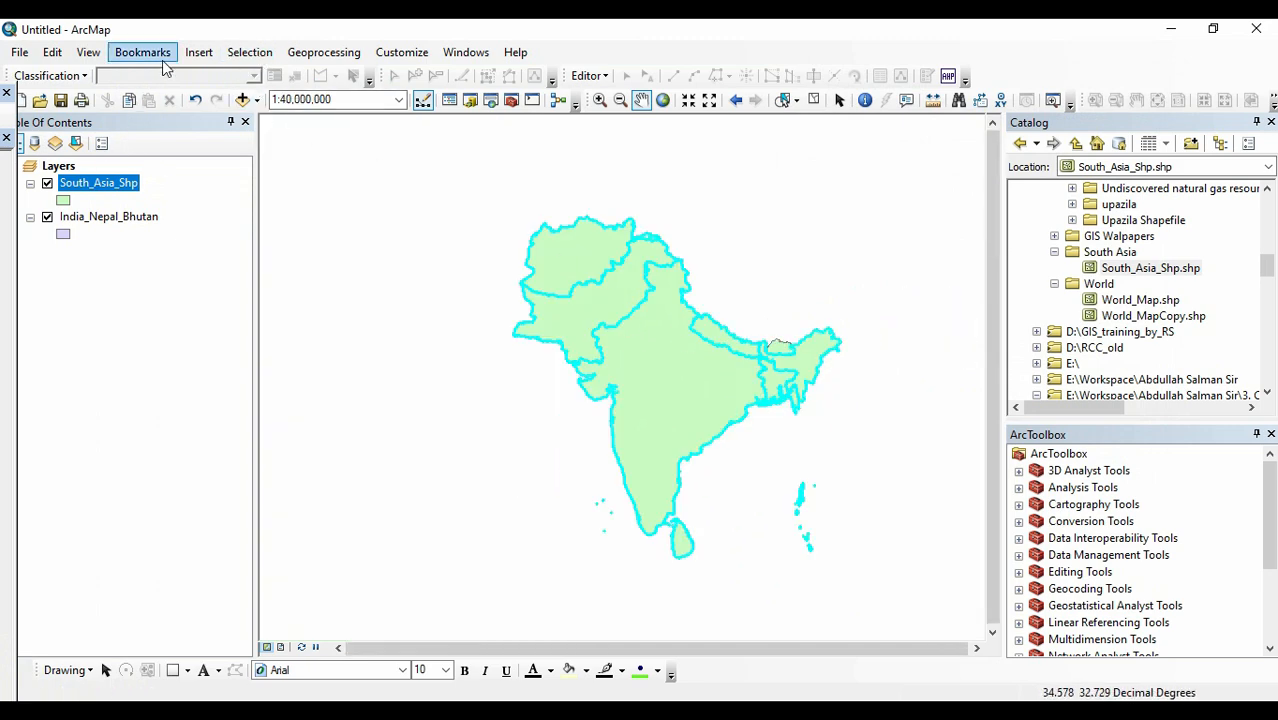
left_click(249, 52)
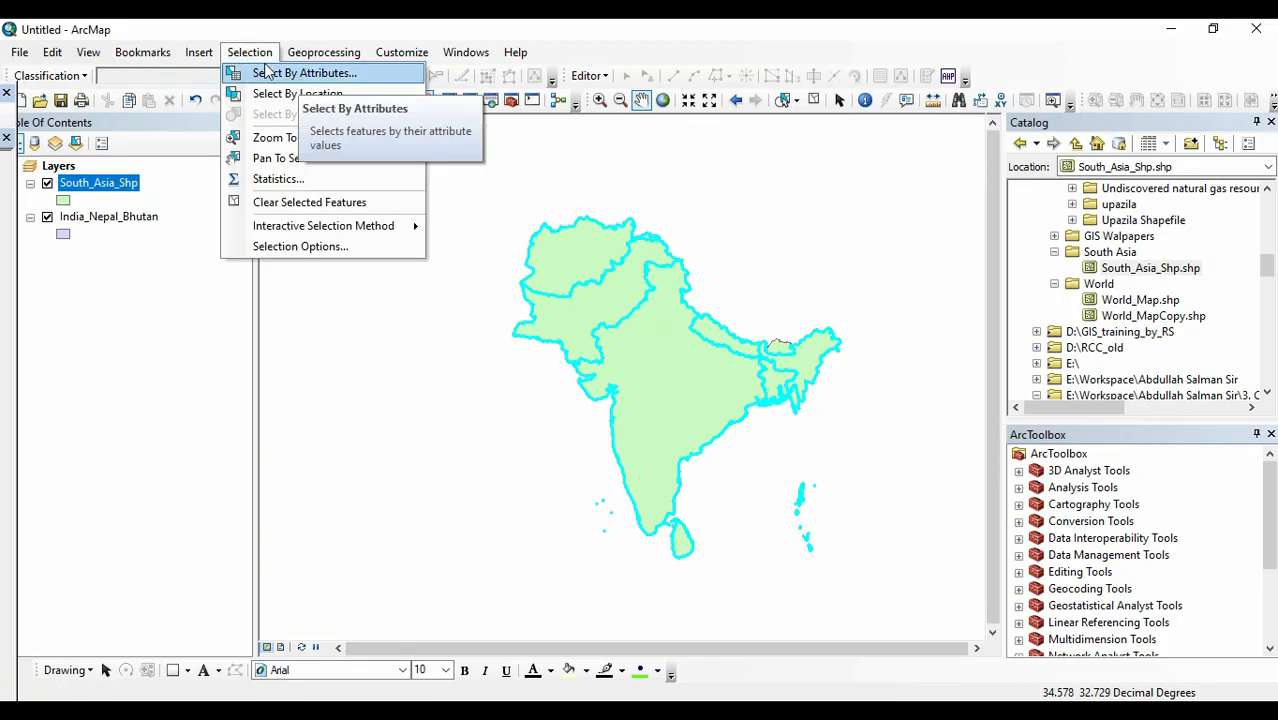
left_click(258, 72)
double_click(493, 34)
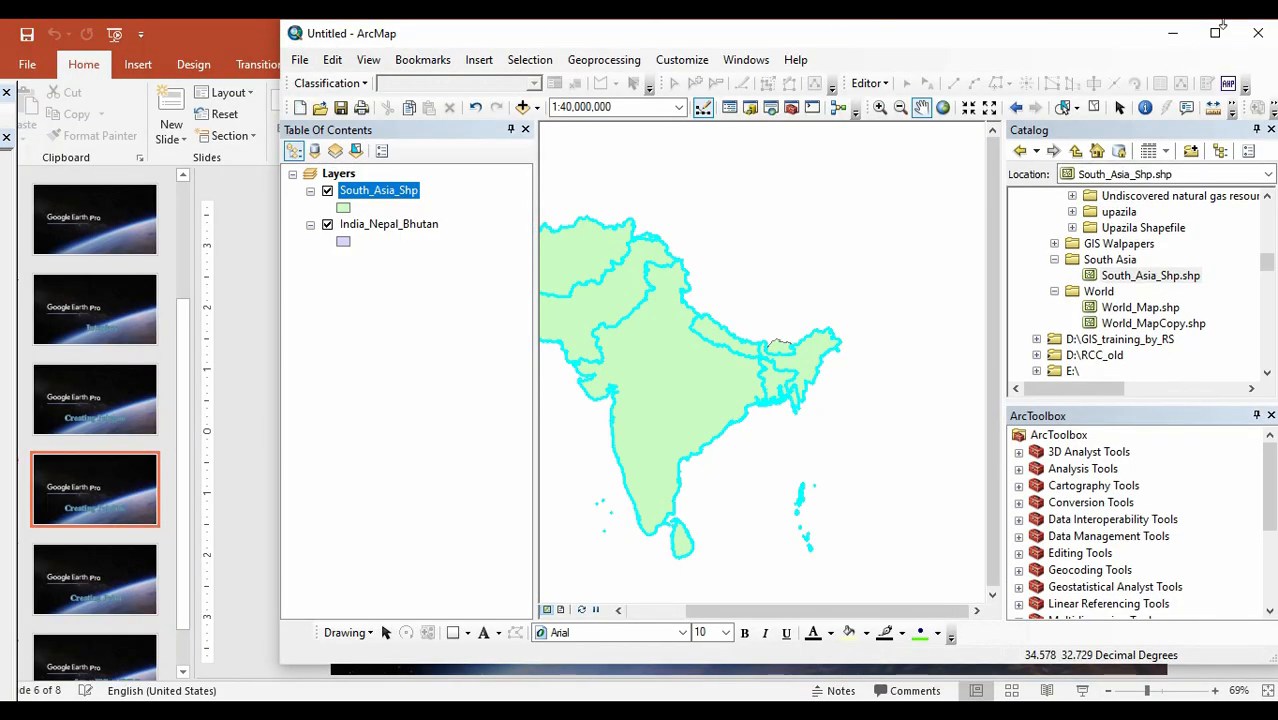
left_click(1213, 34)
left_click(249, 52)
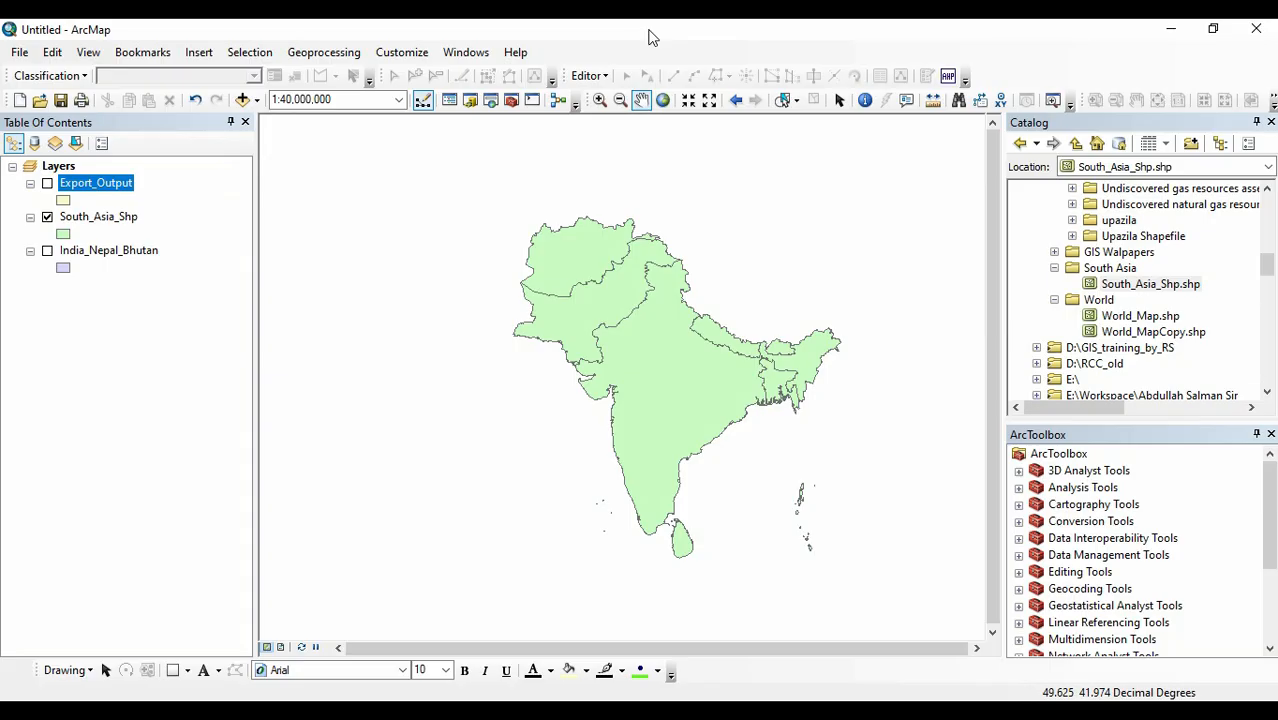
Select Bangladesh in the South_Asia_Shp layer on the map with Select by Rectangle.
left_click(796, 102)
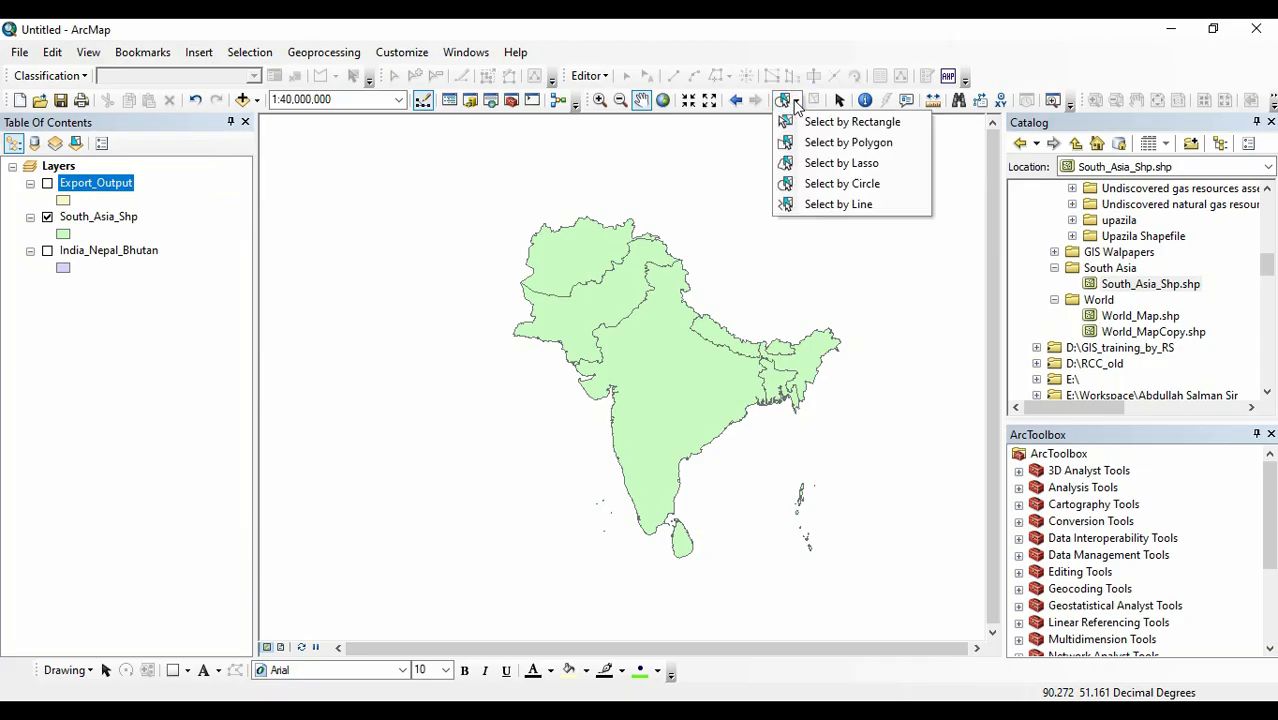
left_click(816, 124)
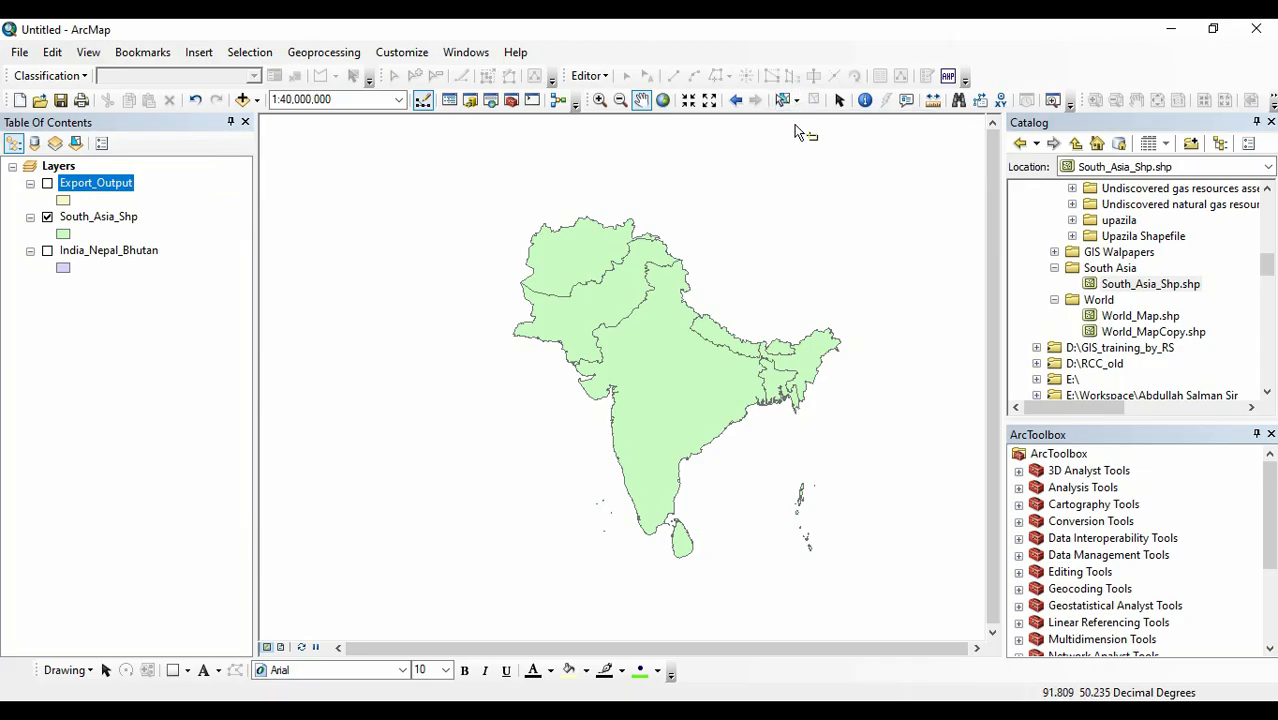
left_click(776, 389)
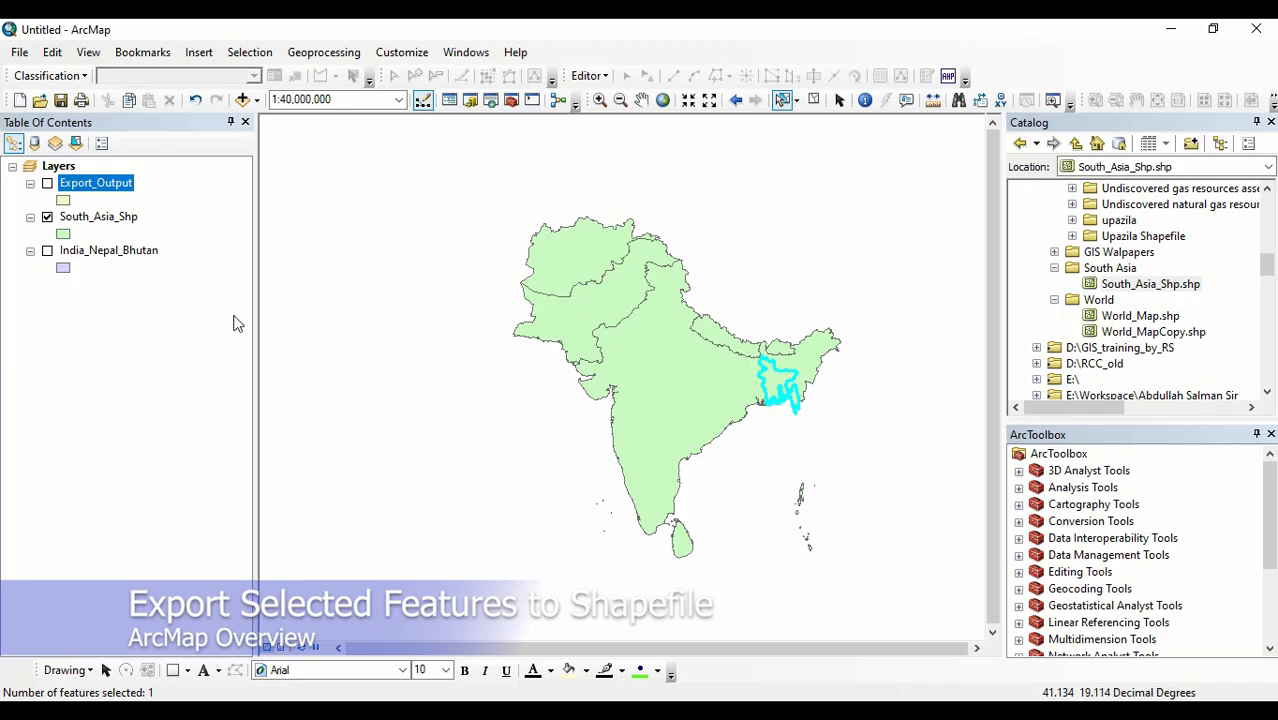
Start exporting the selected features of South_Asia_Shp, using the coordinate system of this layer's source data.
right_click(113, 219)
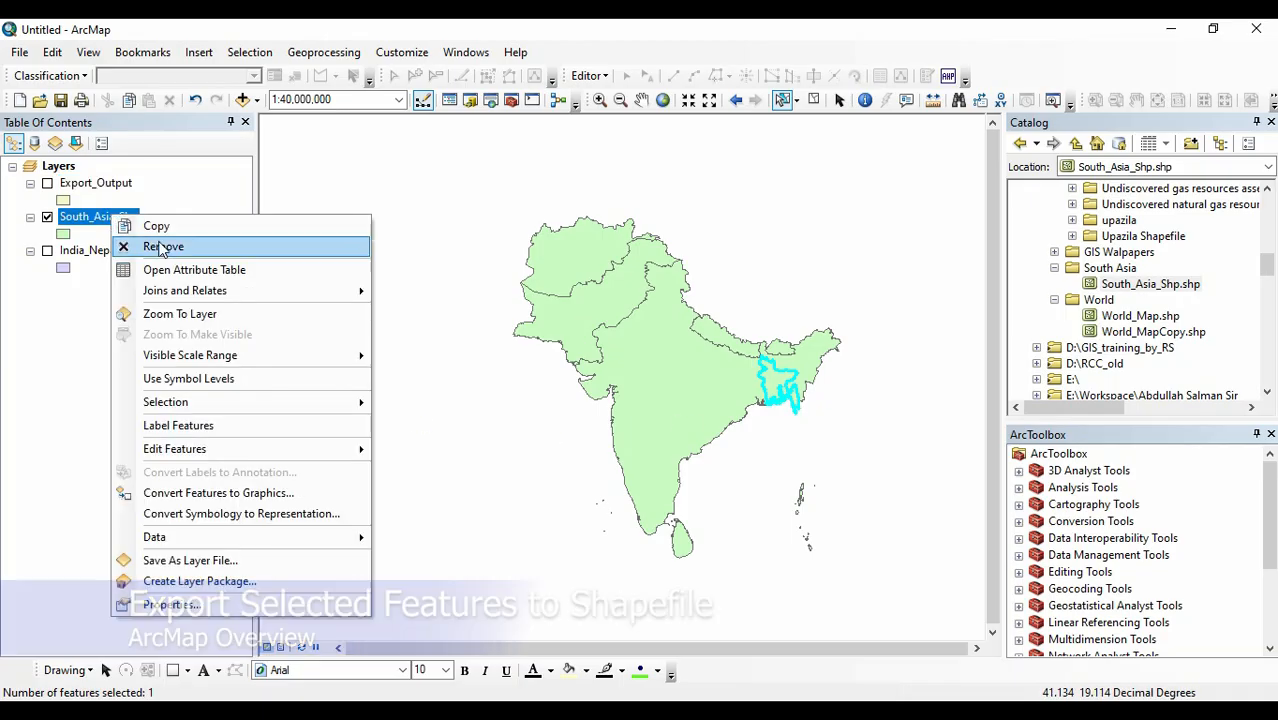
mouse_move(186, 541)
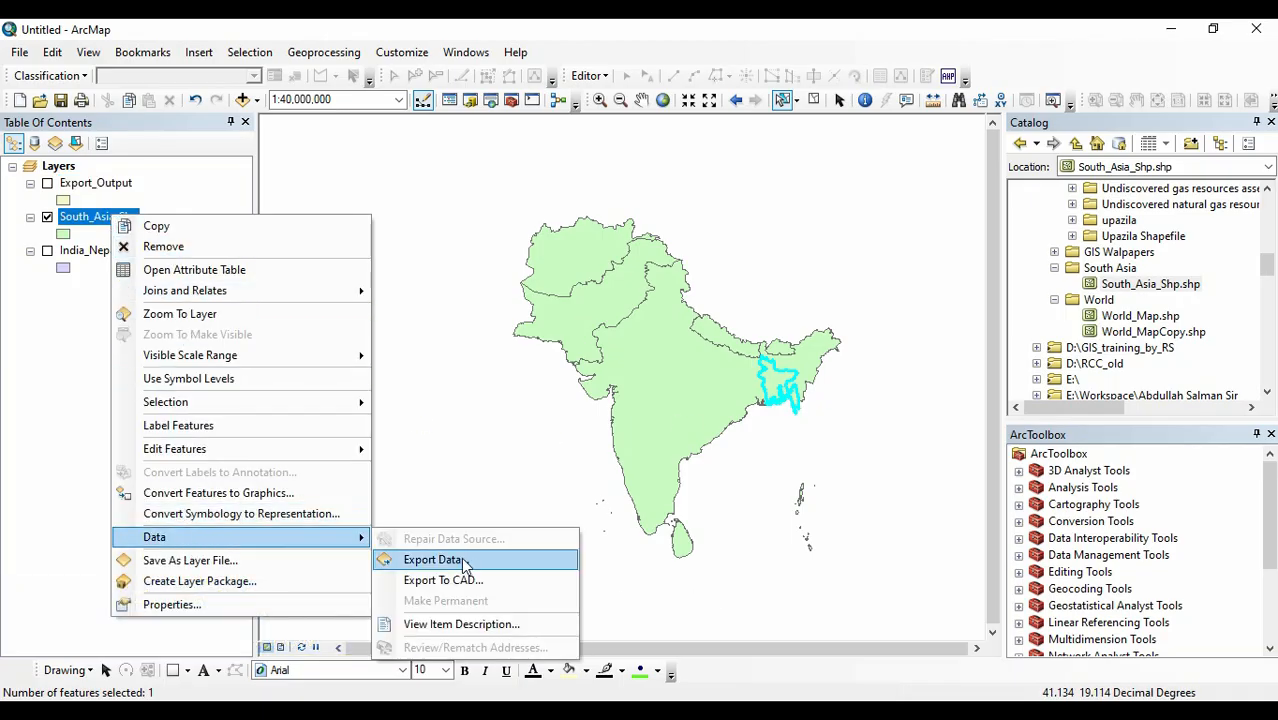
left_click(432, 559)
left_click(471, 301)
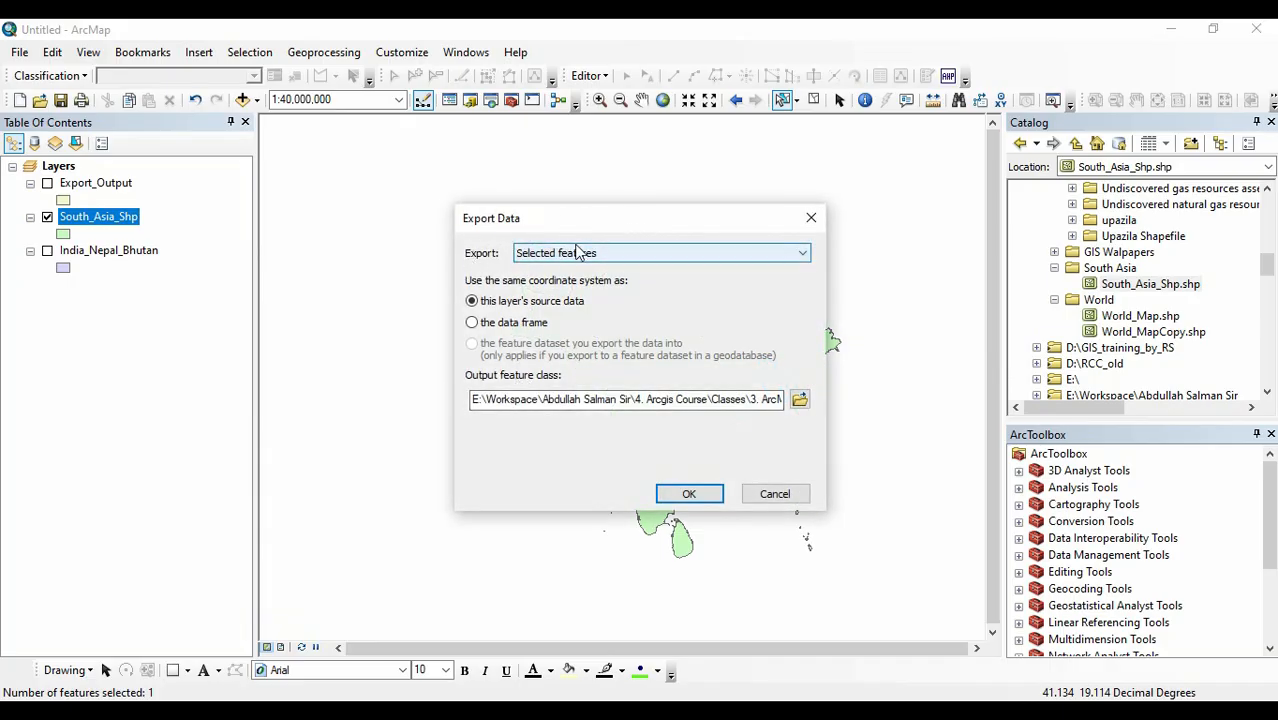
left_click(692, 275)
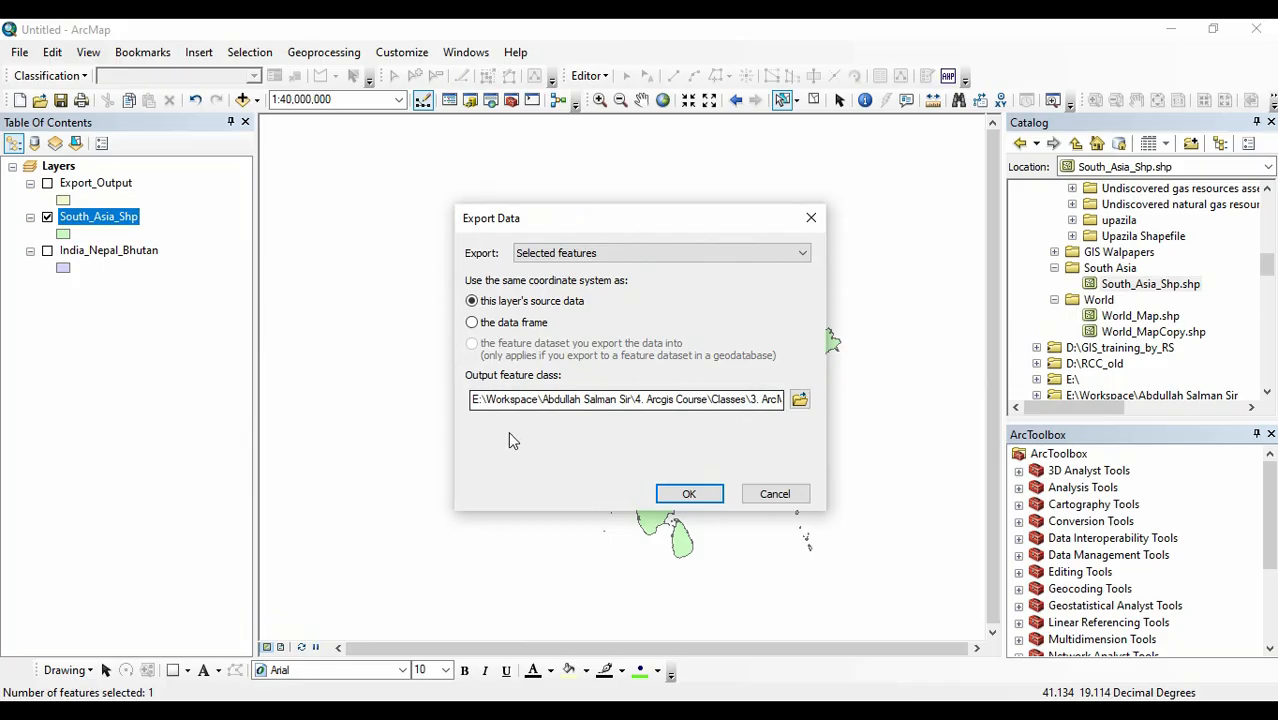
Name the output feature class bd in New File Geodatabase.gdb.
left_click(799, 398)
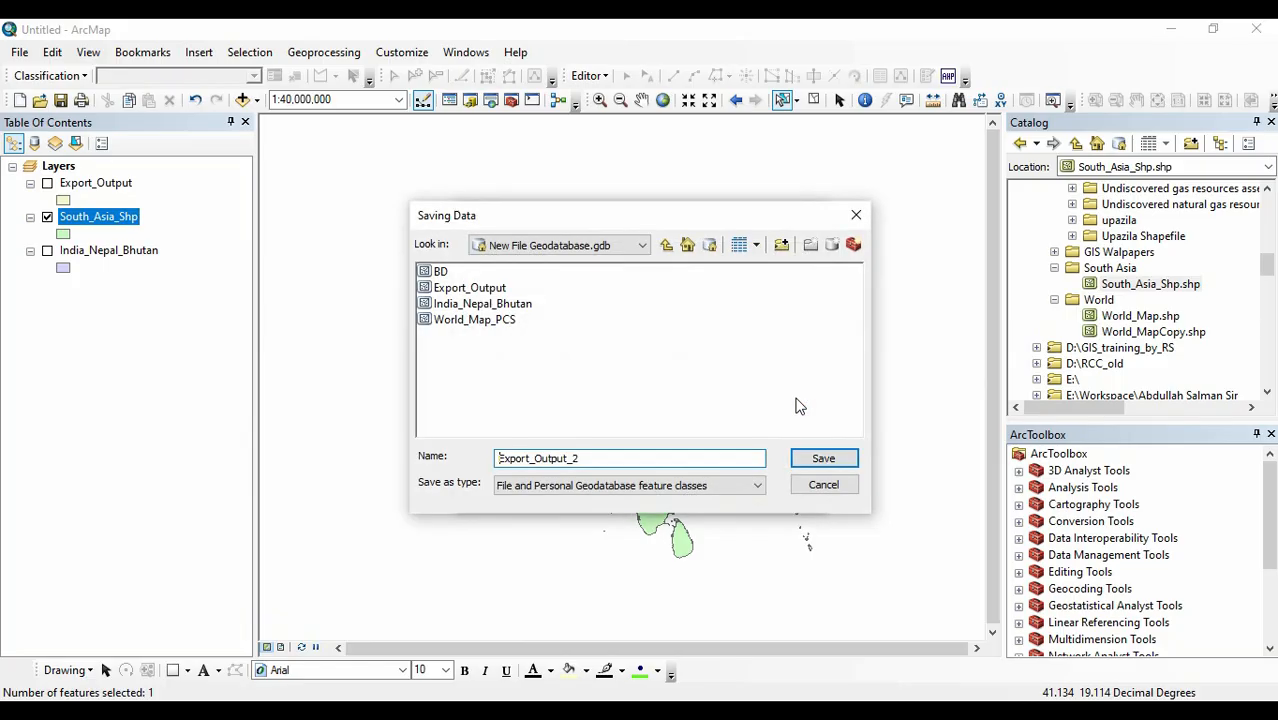
left_click_drag(603, 455, 487, 480)
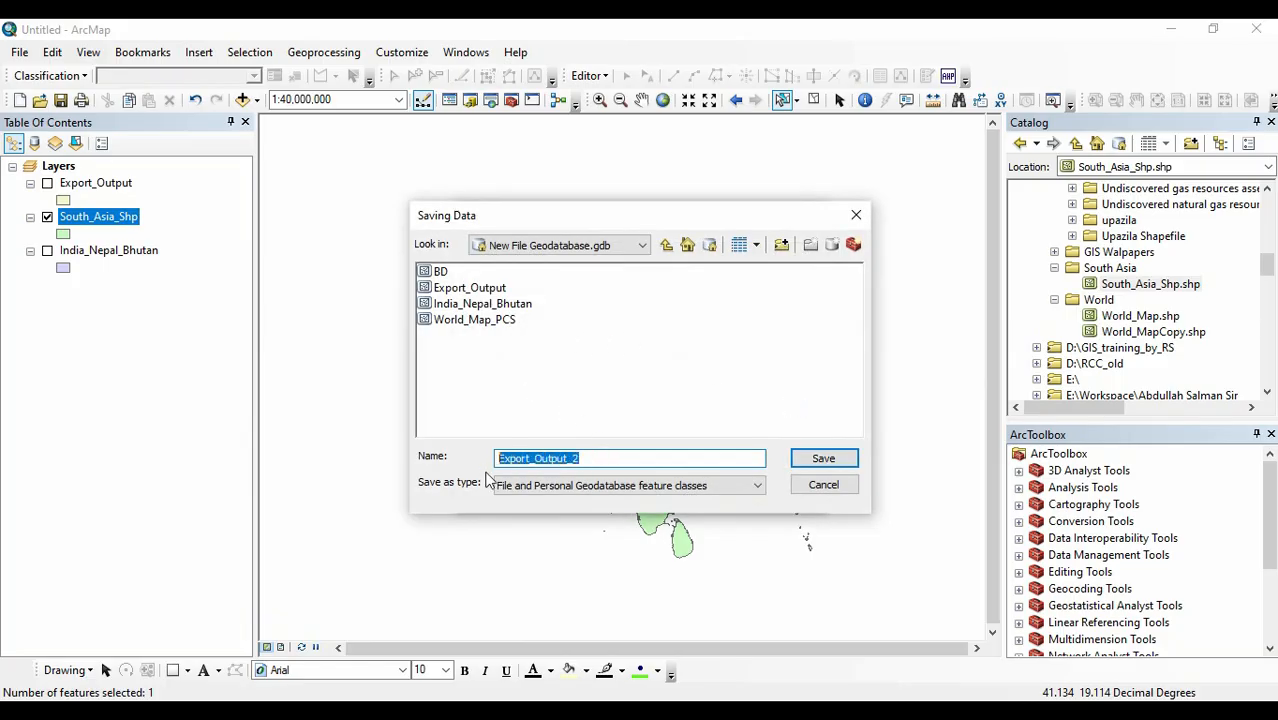
type("bd")
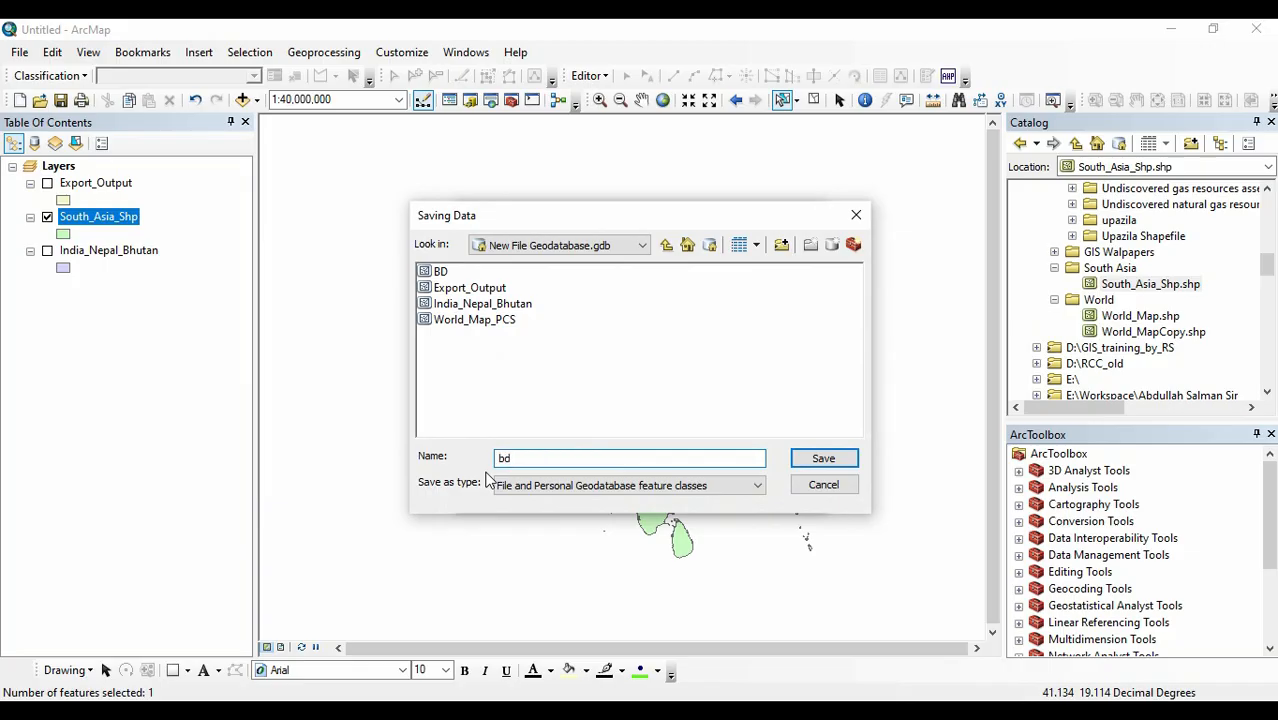
key("Return")
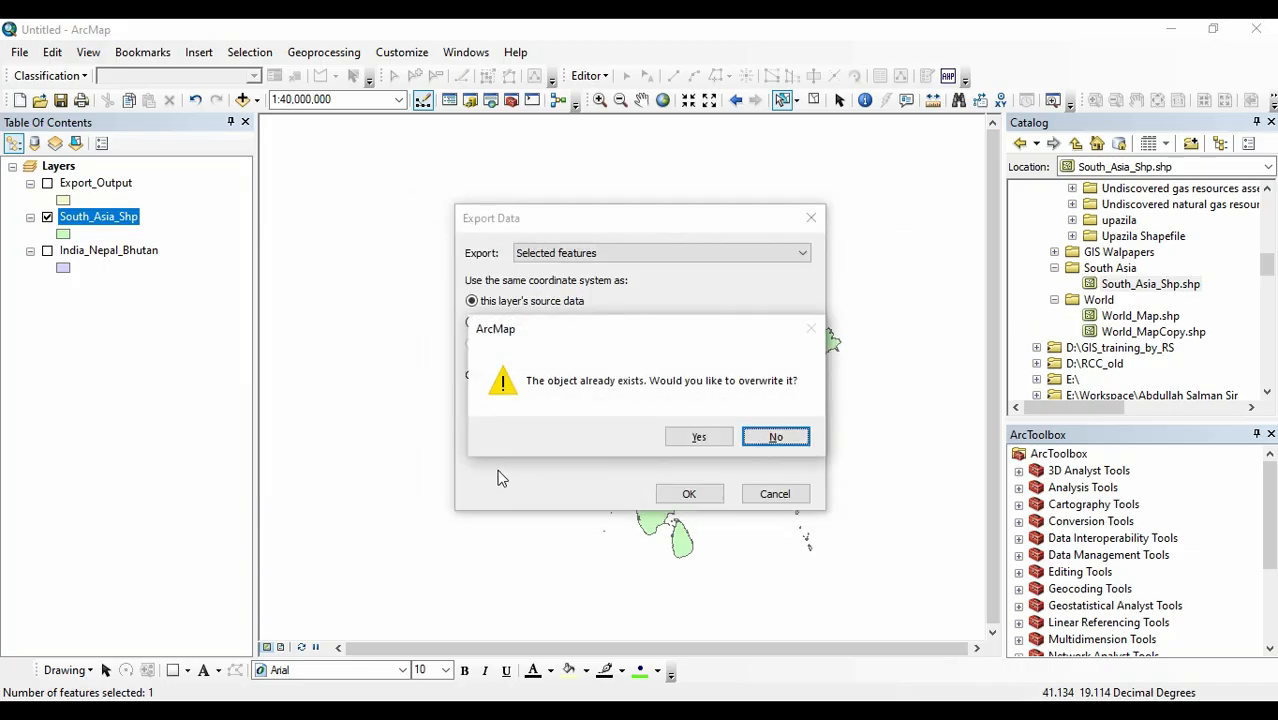
Run the export, overwriting the existing feature class, and add the exported data to the map as a layer.
left_click(699, 436)
left_click(706, 495)
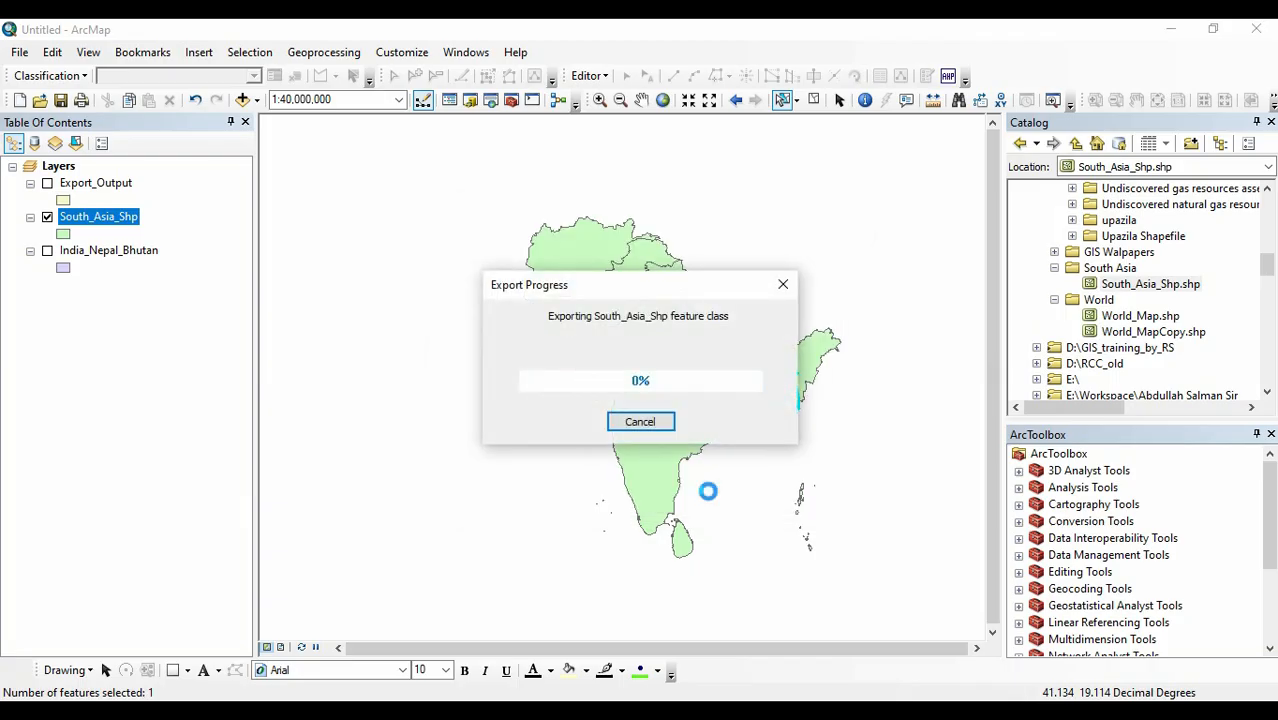
left_click(718, 437)
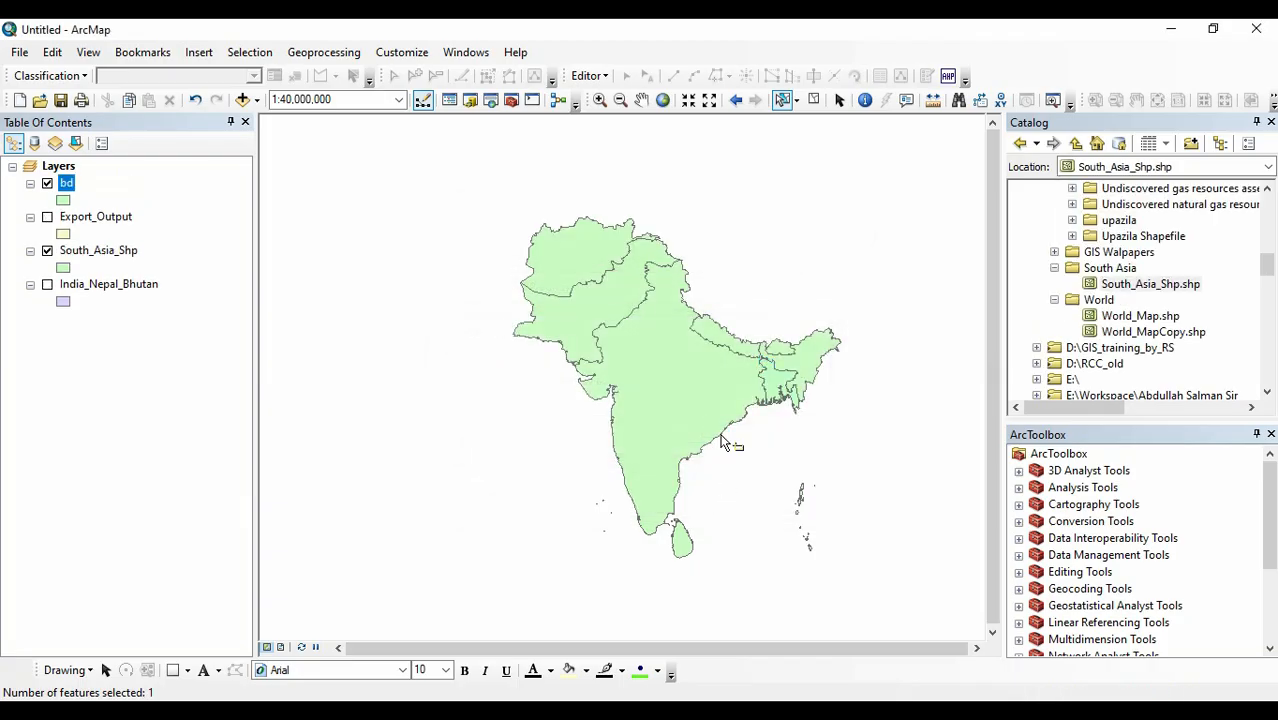
Hide the South_Asia_Shp layer and inspect the exported Bangladesh feature of the bd layer up close.
left_click(47, 251)
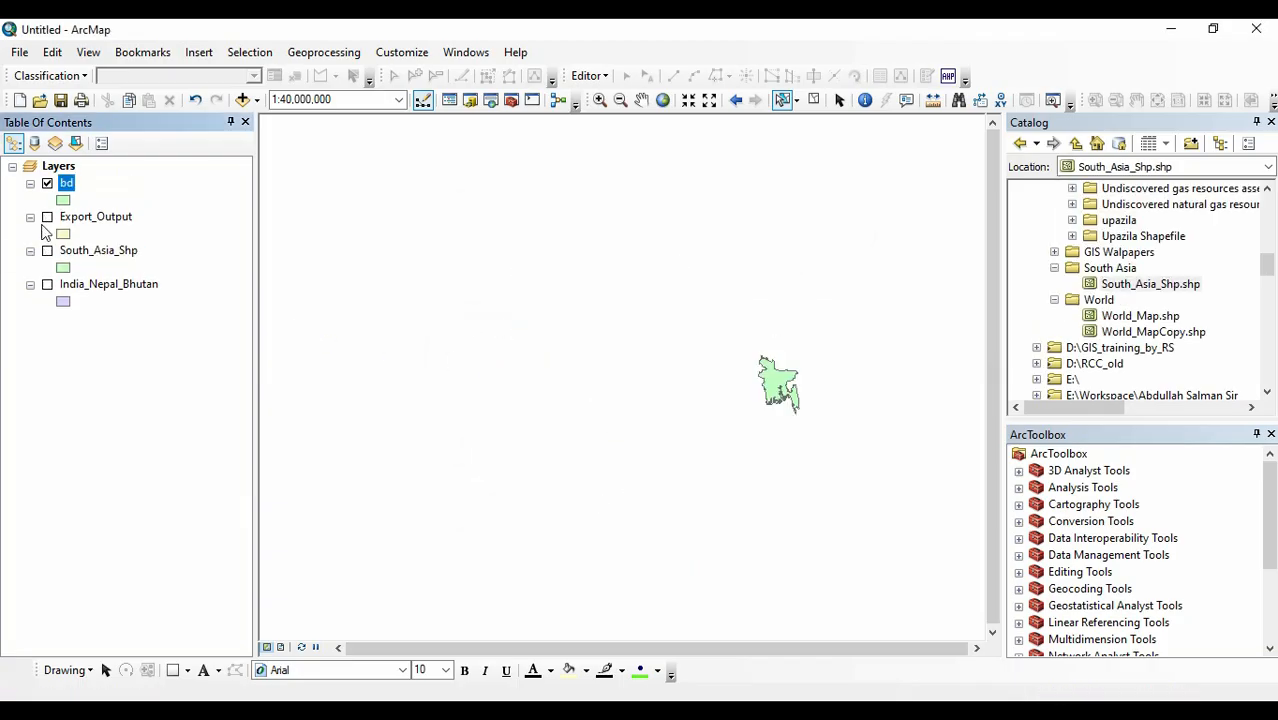
scroll(815, 392, "down", 6)
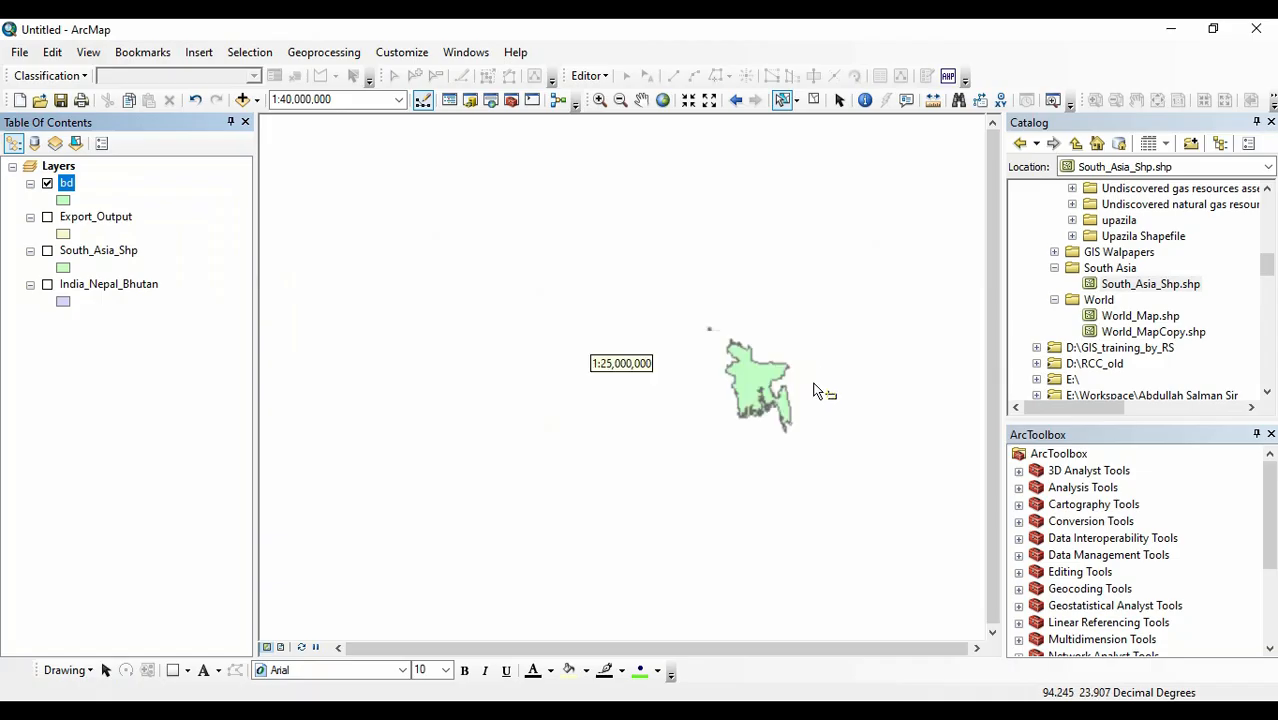
scroll(815, 392, "down", 1)
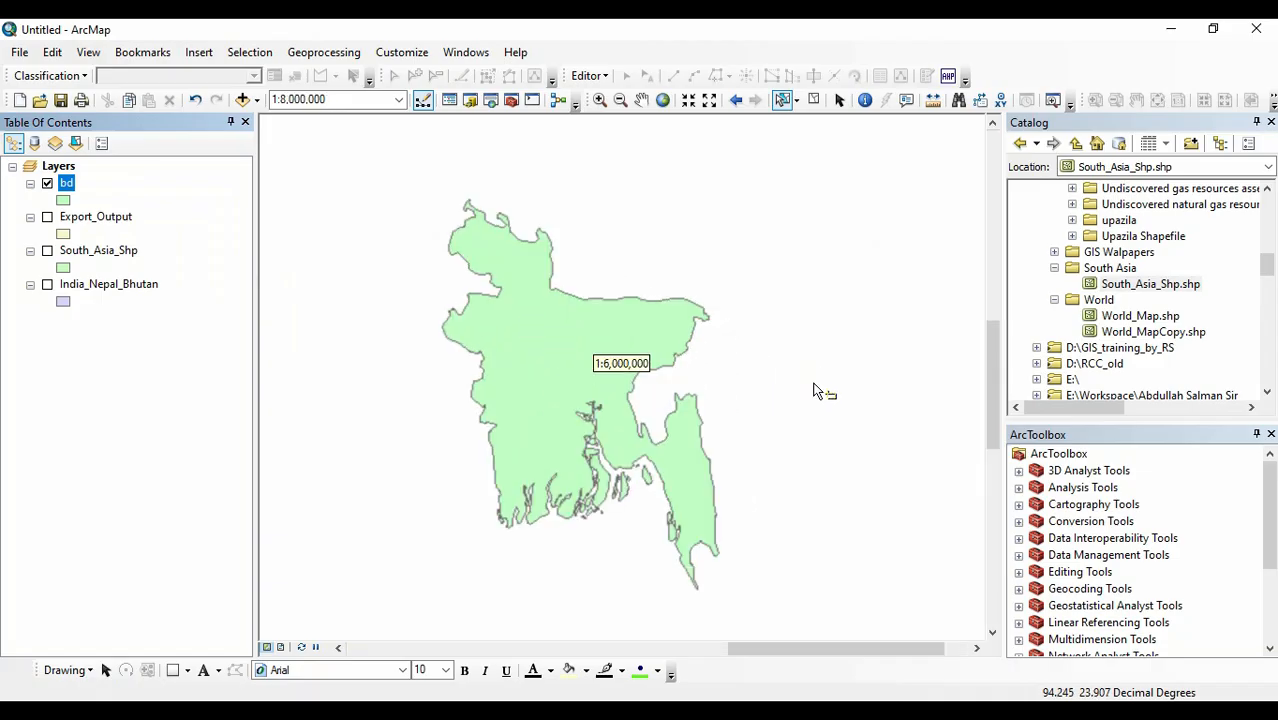
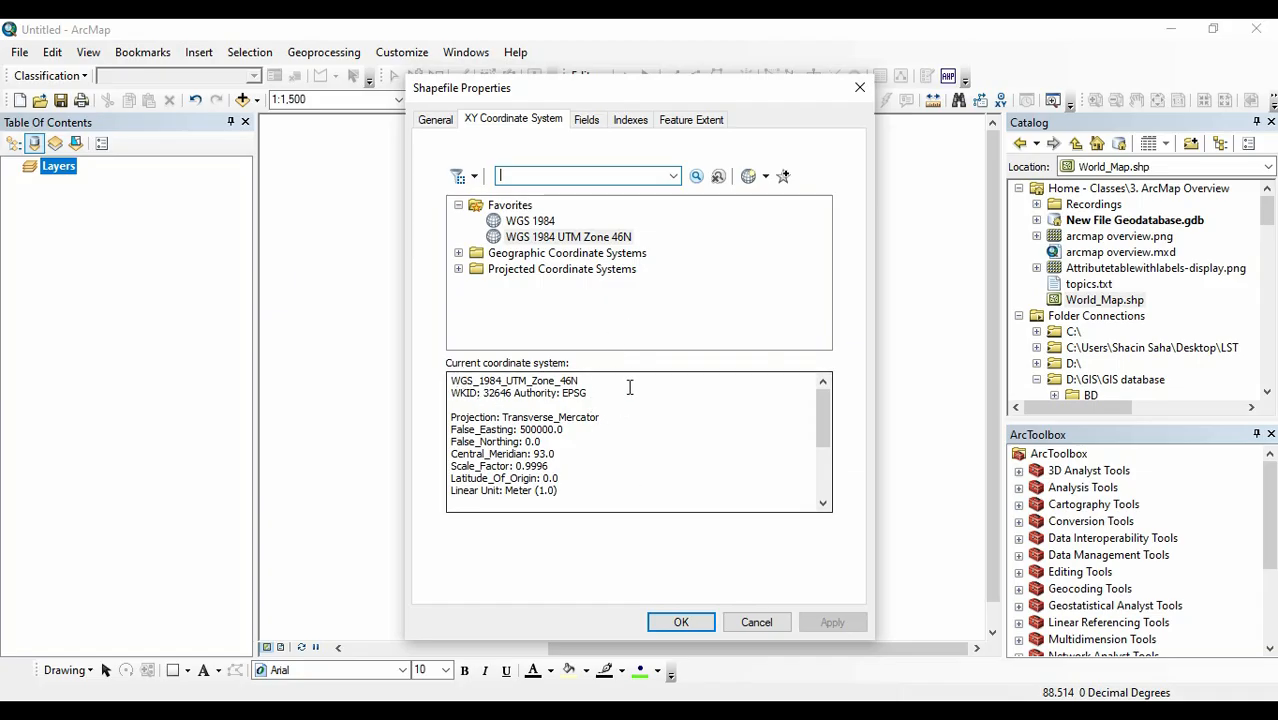
Add World_Map.shp to the map and select several countries across the continents one at a time.
left_click(686, 621)
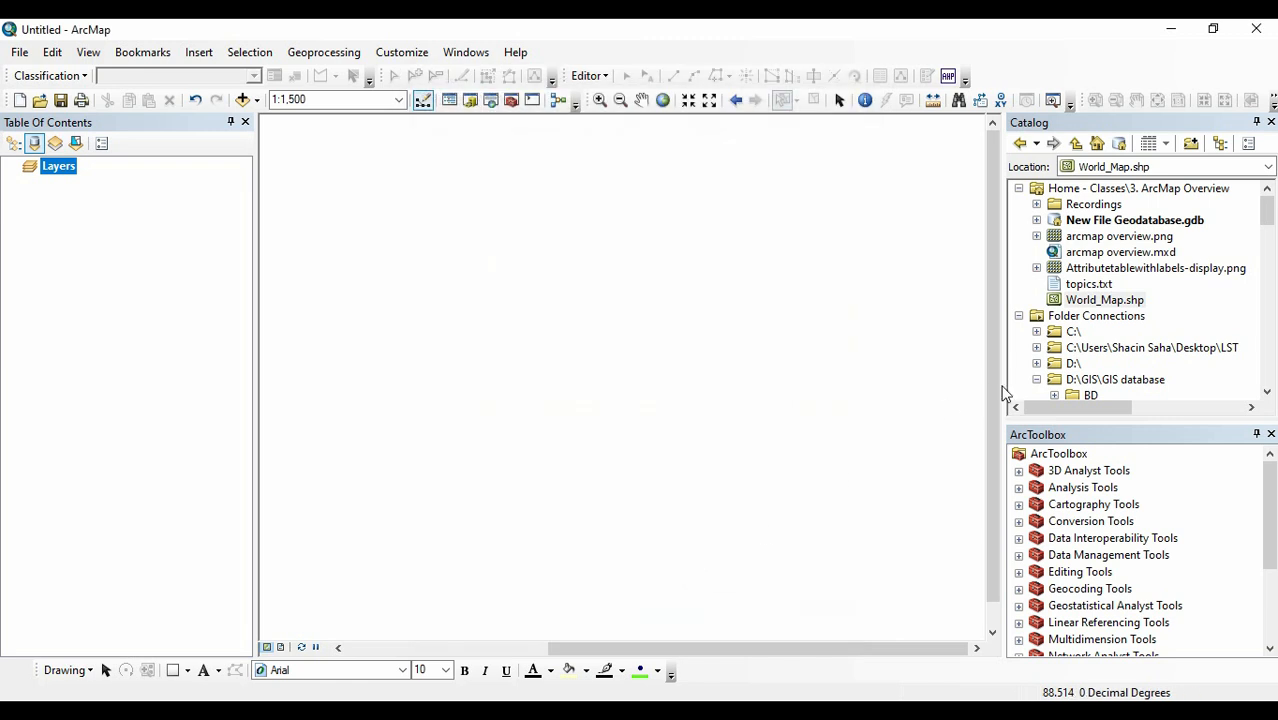
left_click_drag(1095, 299, 638, 342)
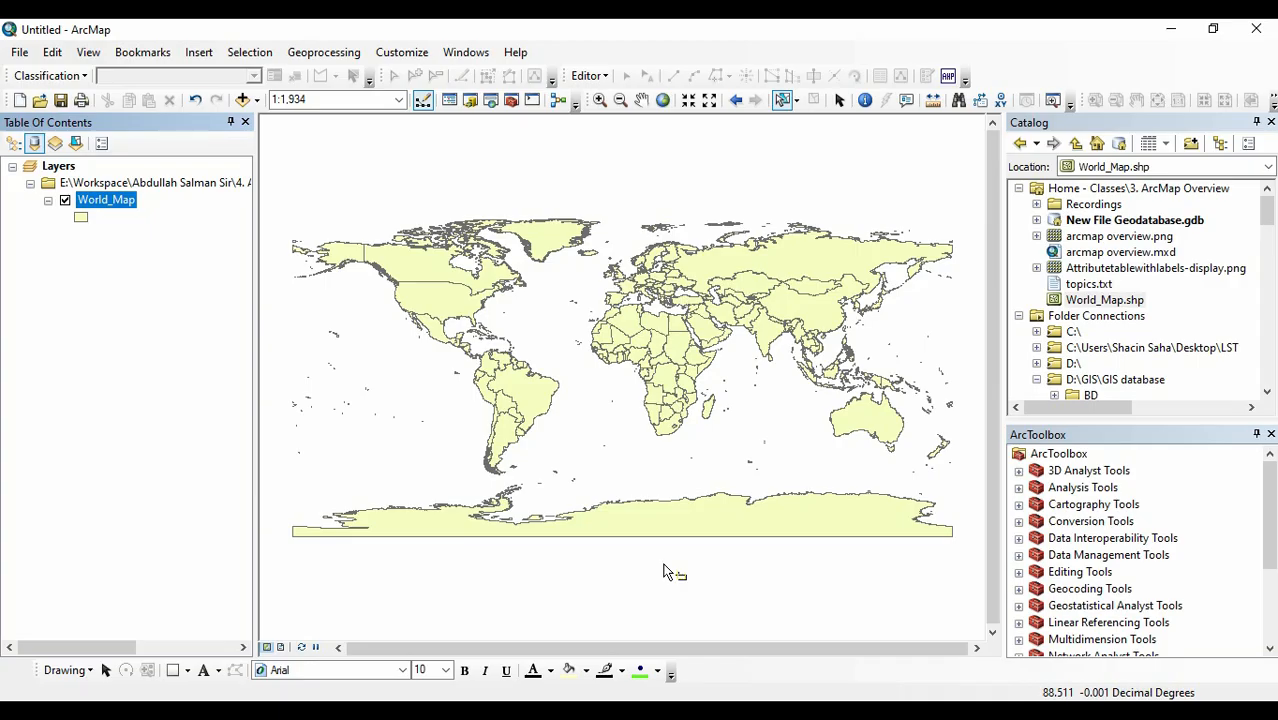
left_click(805, 300)
left_click(822, 255)
left_click(421, 288)
left_click(426, 296)
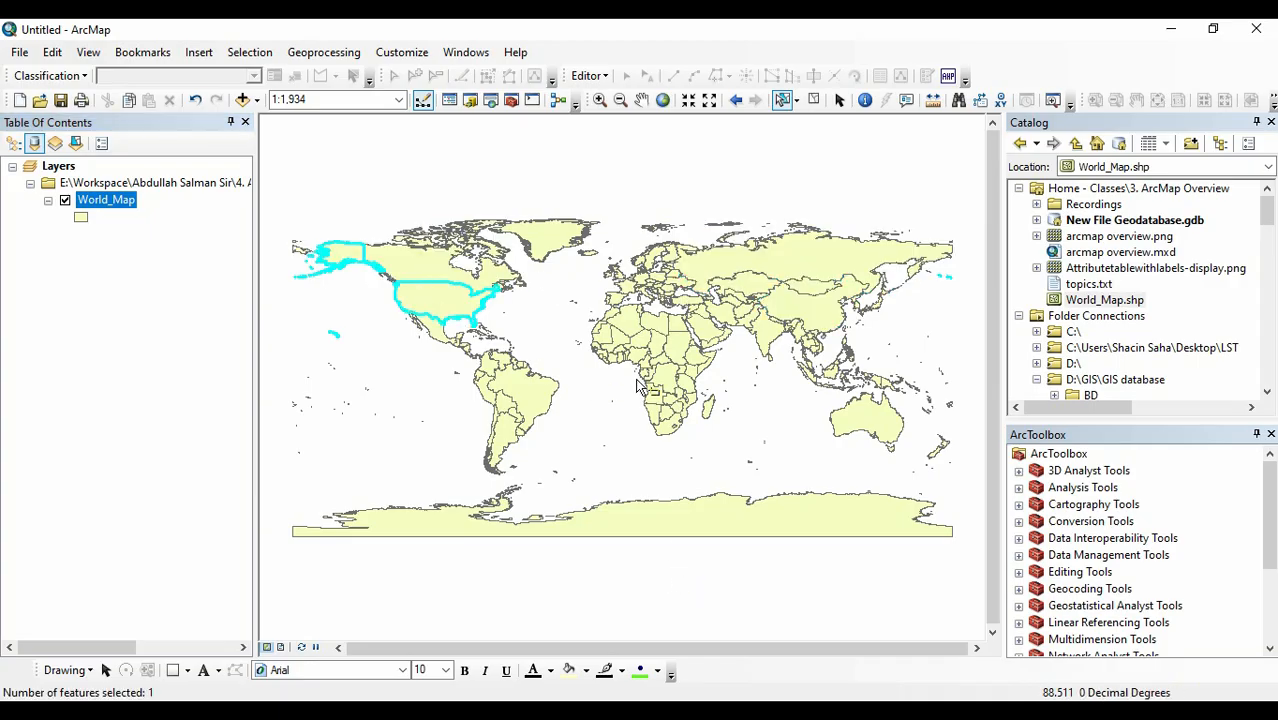
left_click(678, 345)
left_click(863, 410)
left_click(815, 228)
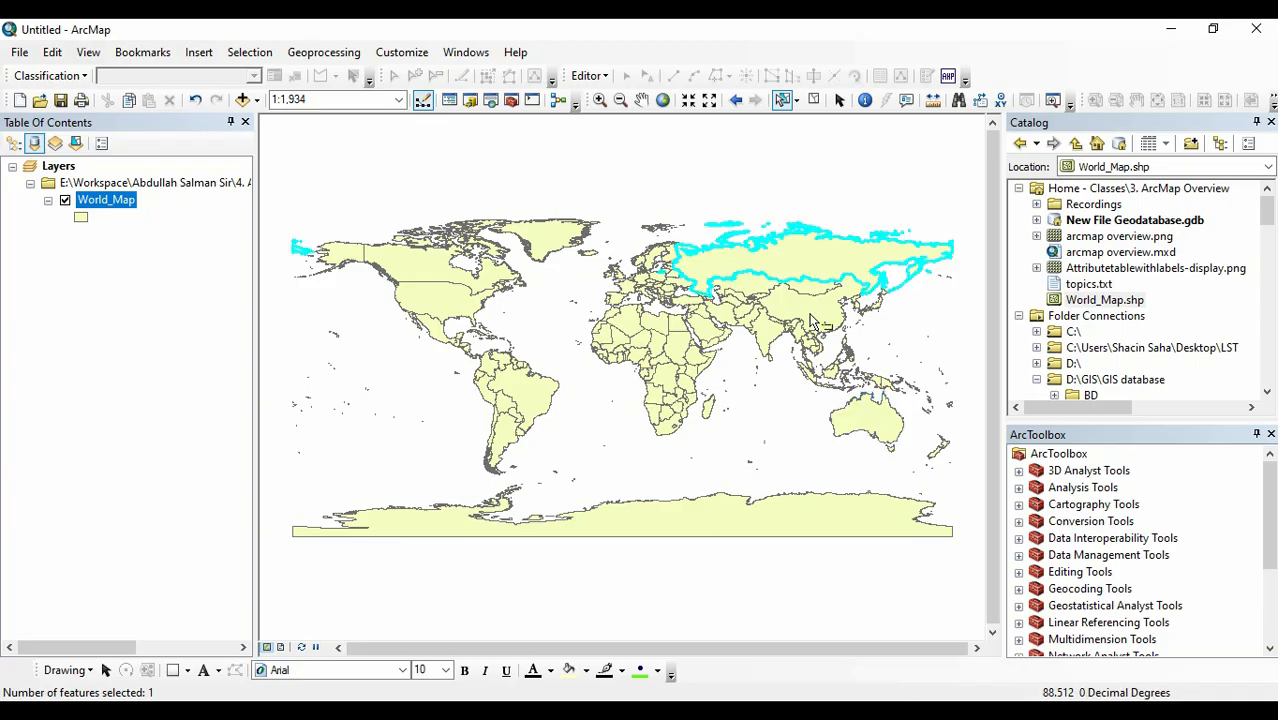
left_click(790, 290)
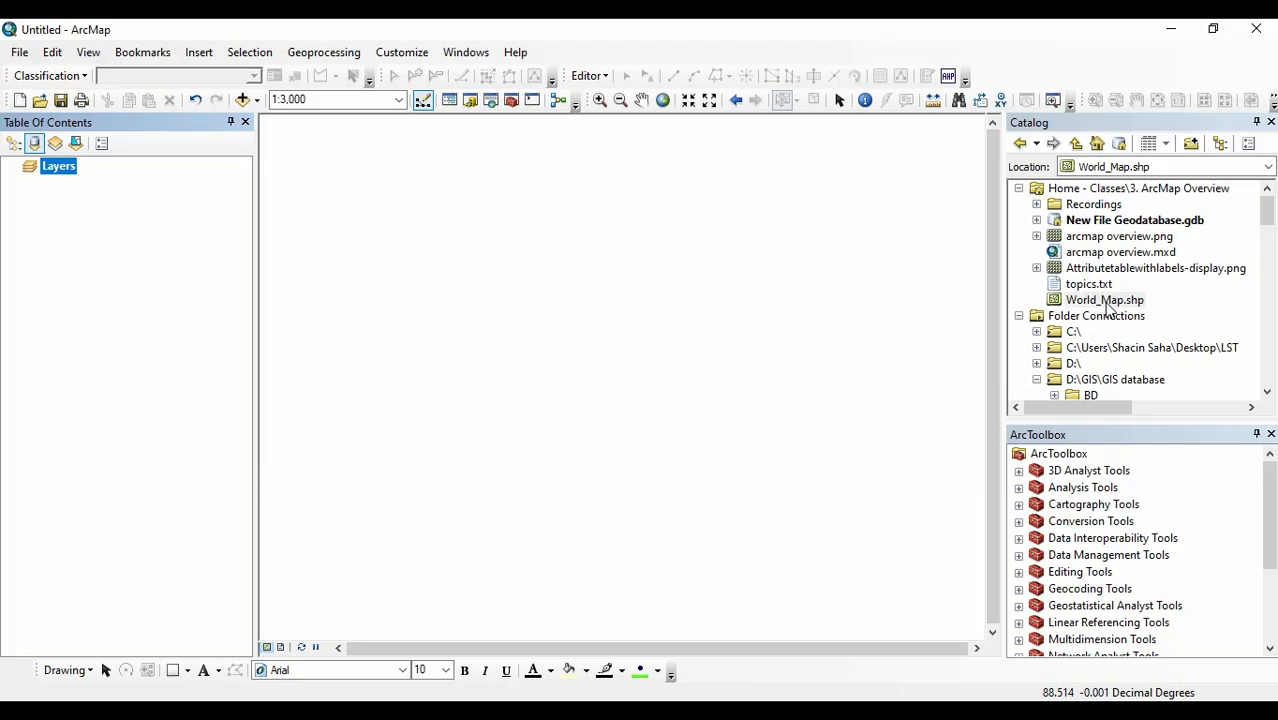
Set the coordinate system of World_Map.shp to the geographic system WGS 1984 from the World group and apply it.
right_click(1107, 305)
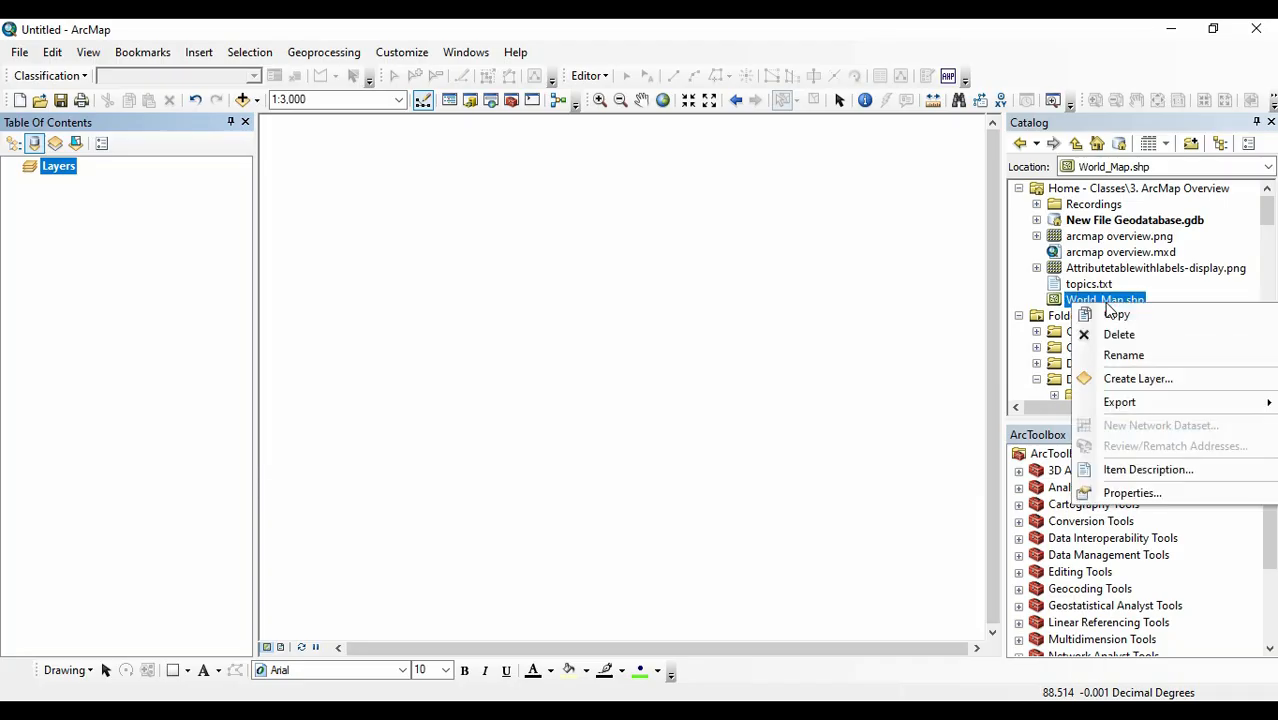
left_click(1118, 494)
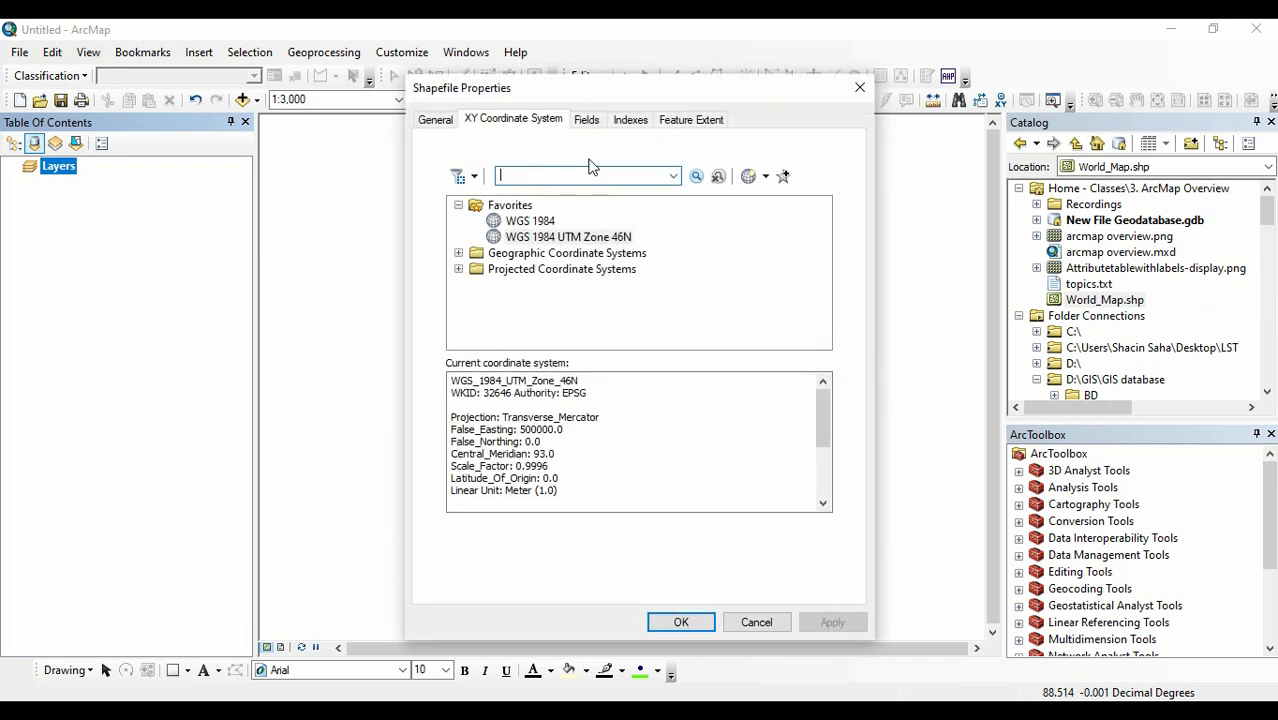
left_click(609, 168)
left_click(459, 255)
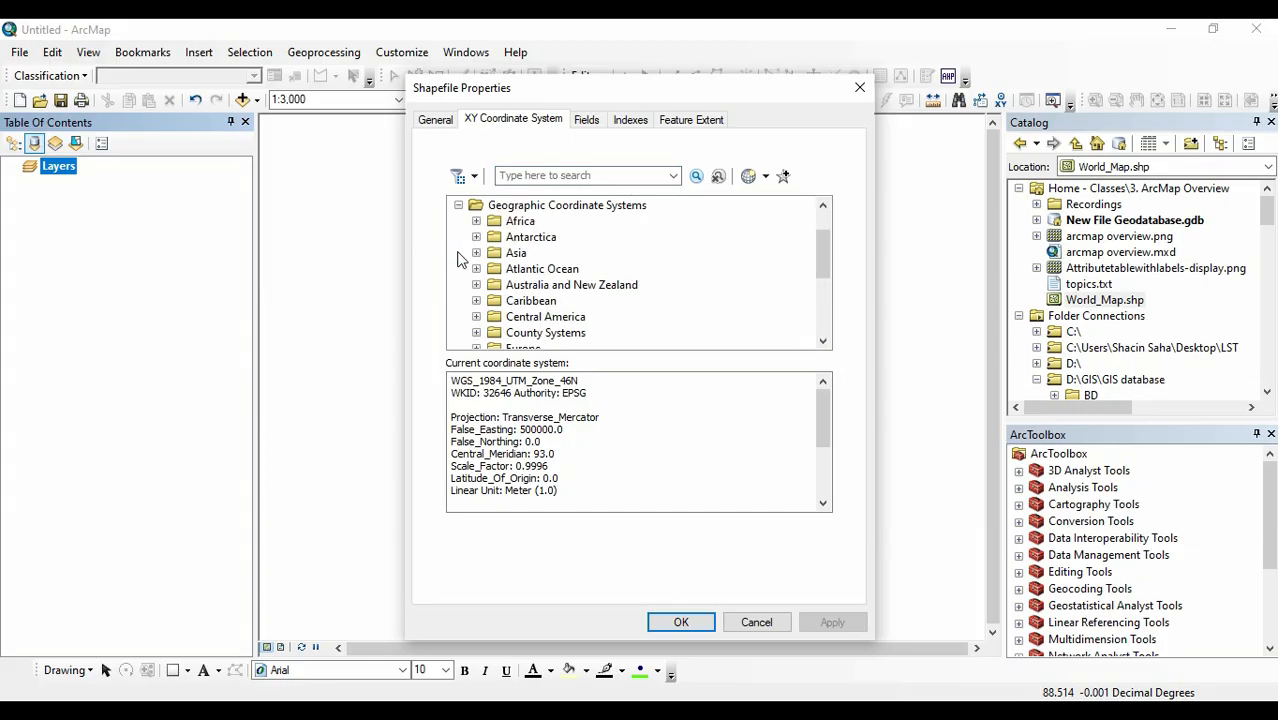
scroll(490, 288, "down", 3)
scroll(512, 310, "down", 1)
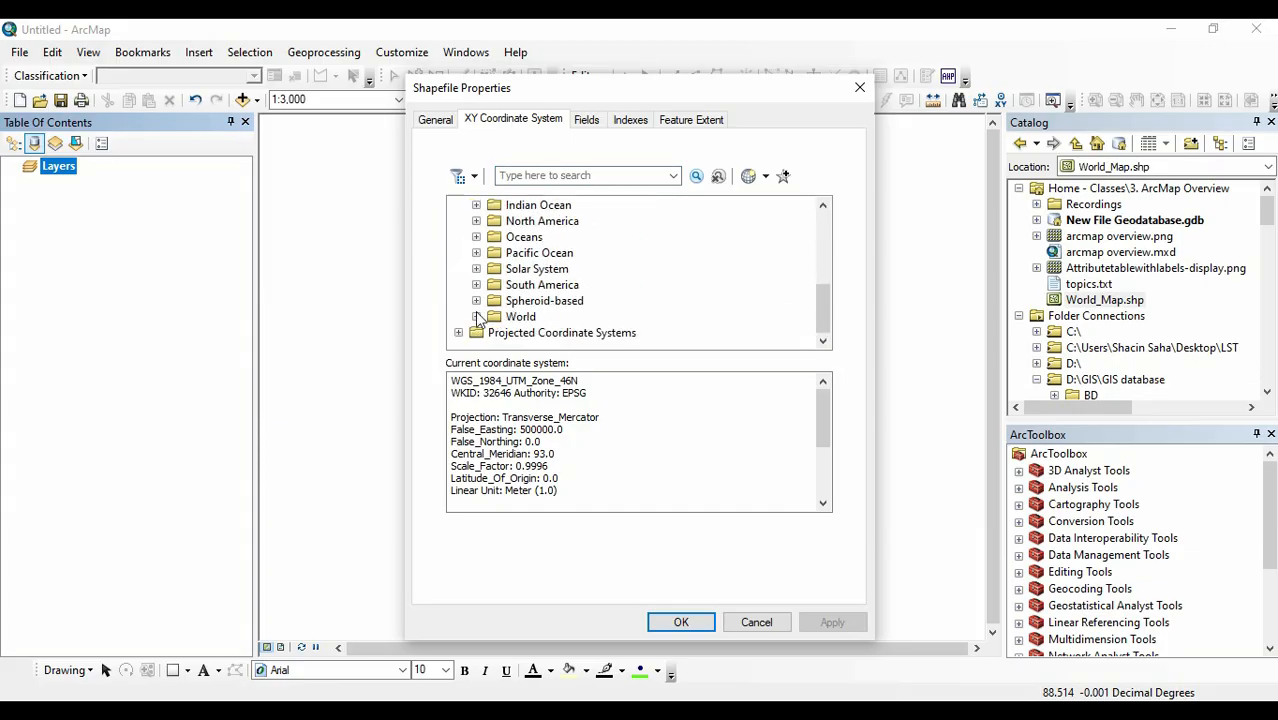
left_click(477, 316)
scroll(528, 316, "down", 3)
scroll(530, 316, "down", 4)
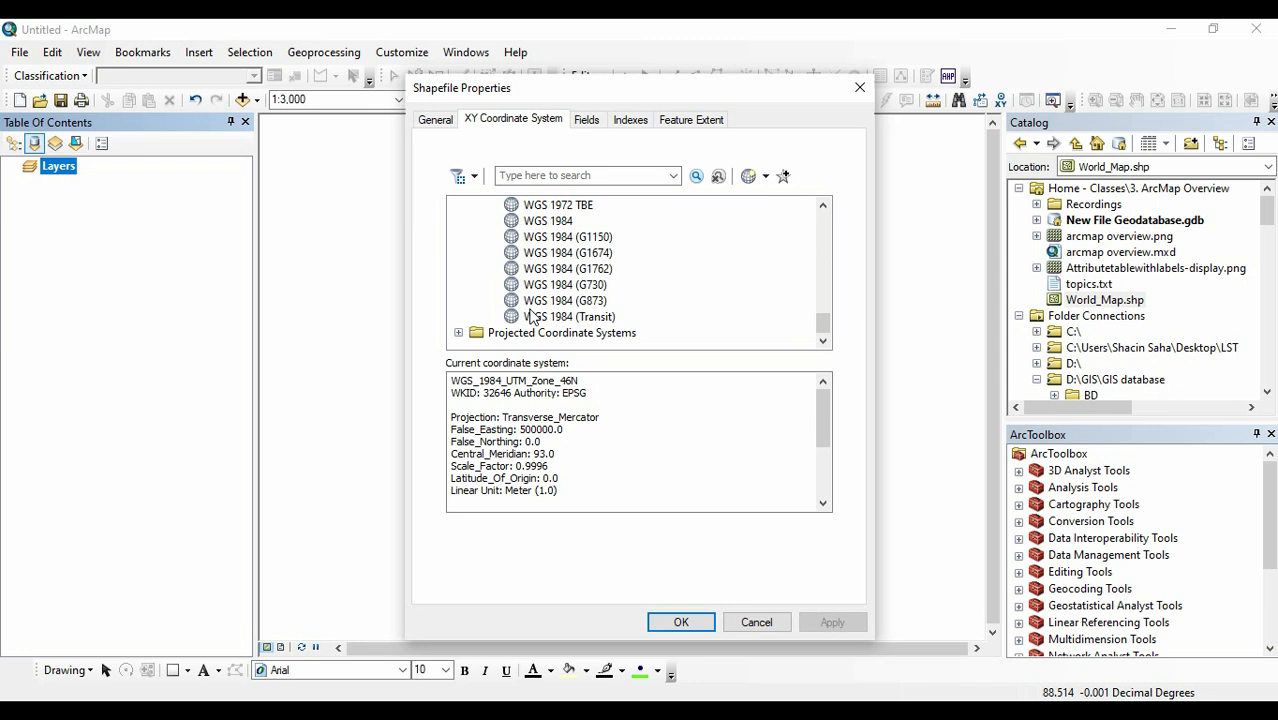
scroll(530, 316, "up", 1)
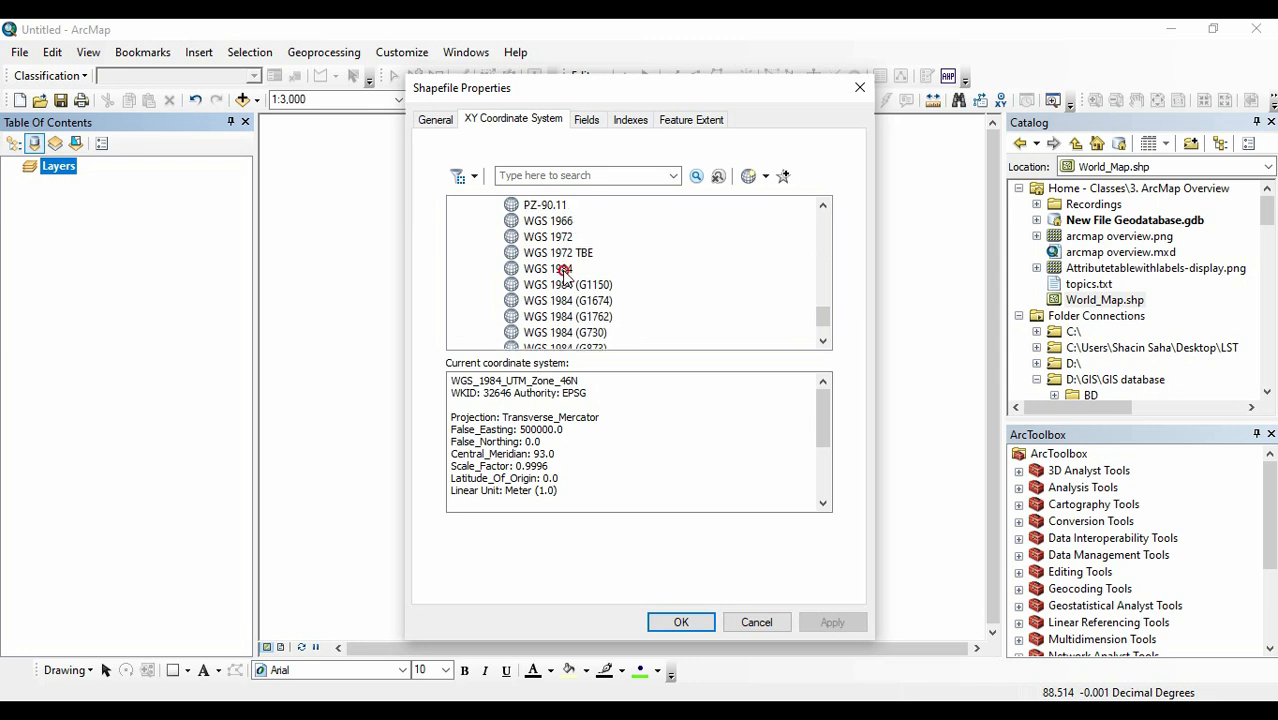
left_click(564, 274)
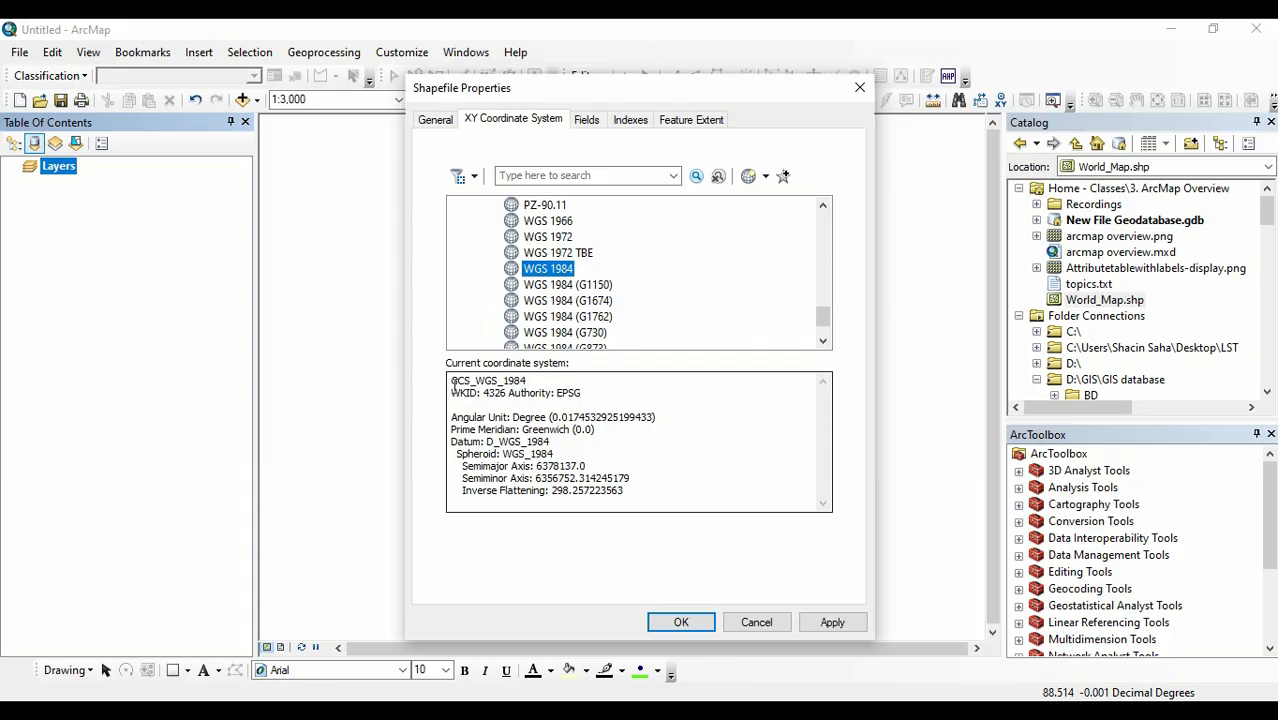
left_click(528, 381)
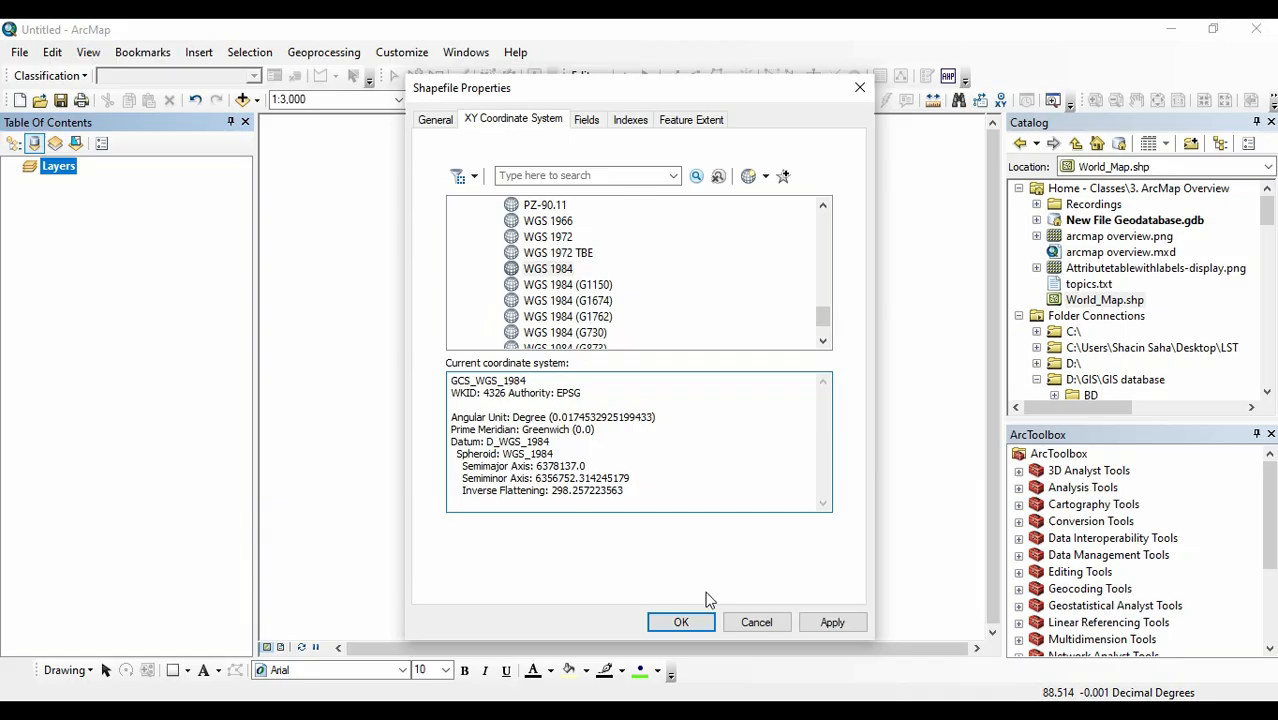
left_click(833, 622)
left_click(678, 622)
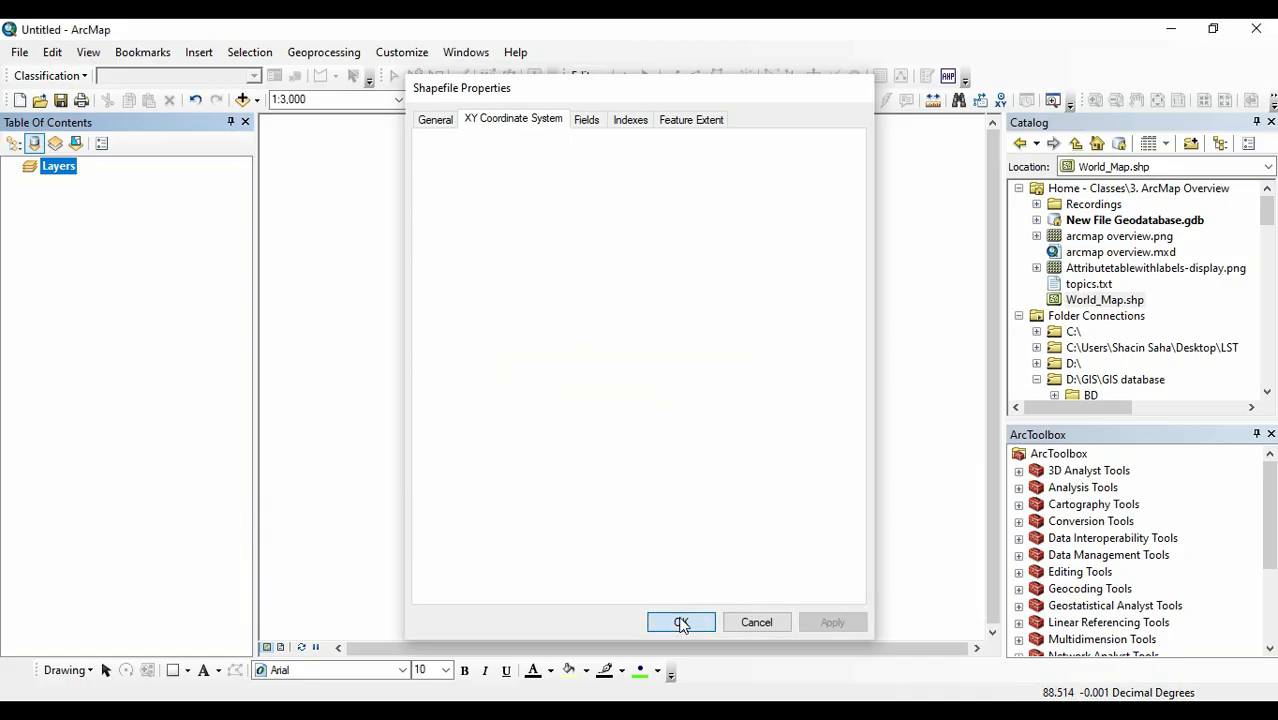
Add the redefined World_Map.shp to the map and select individual countries one at a time, including Russia and Indonesia.
left_click_drag(1118, 300, 703, 338)
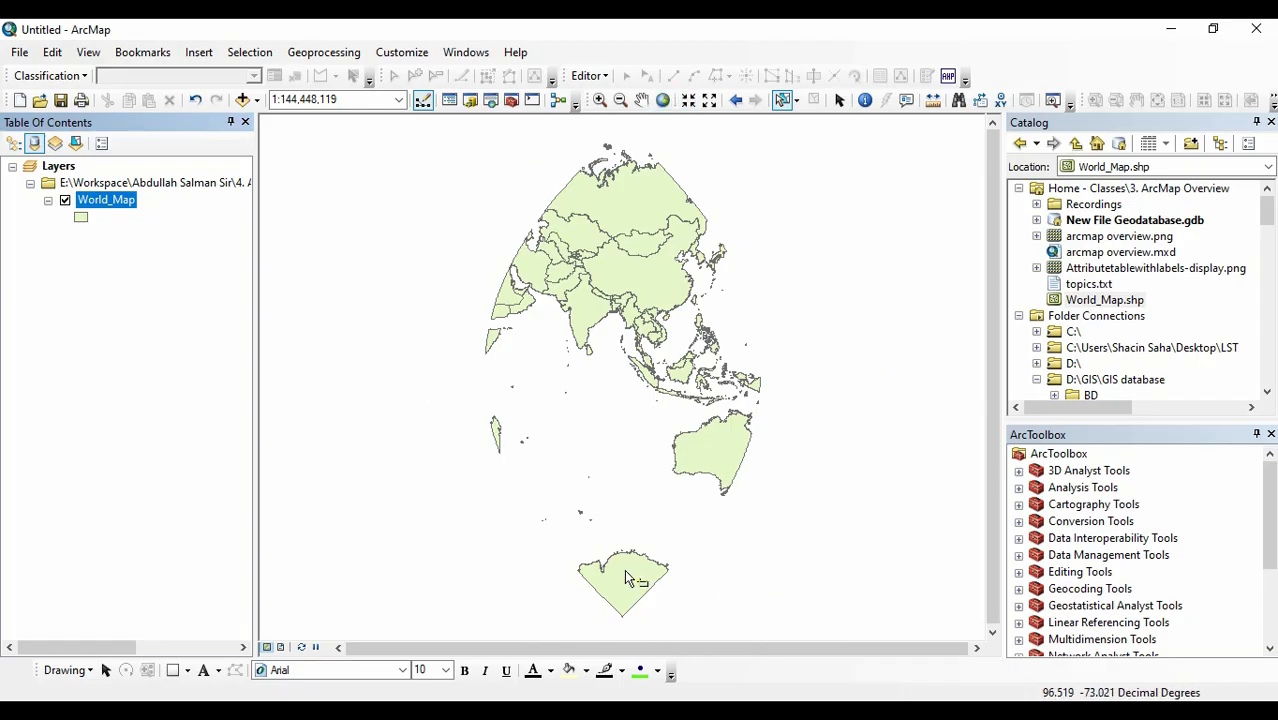
left_click(656, 281)
left_click(730, 440)
left_click(620, 192)
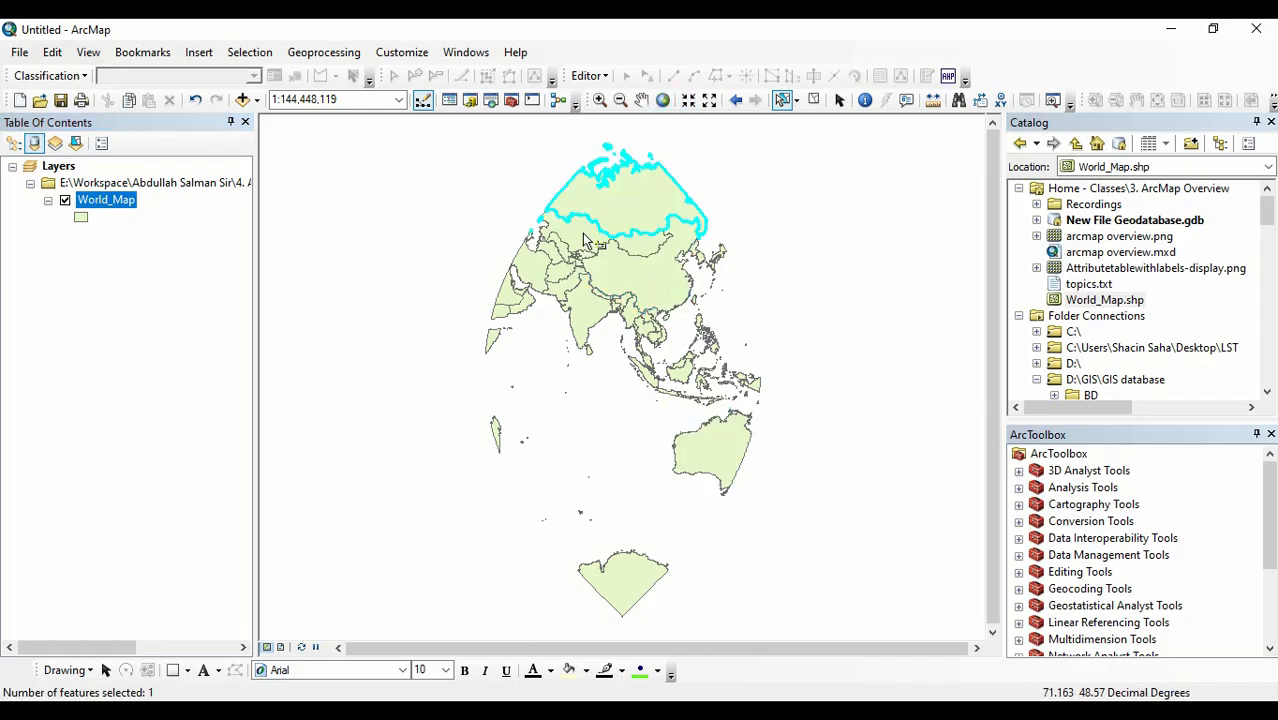
left_click(572, 232)
left_click(632, 268)
left_click(720, 446)
left_click(656, 200)
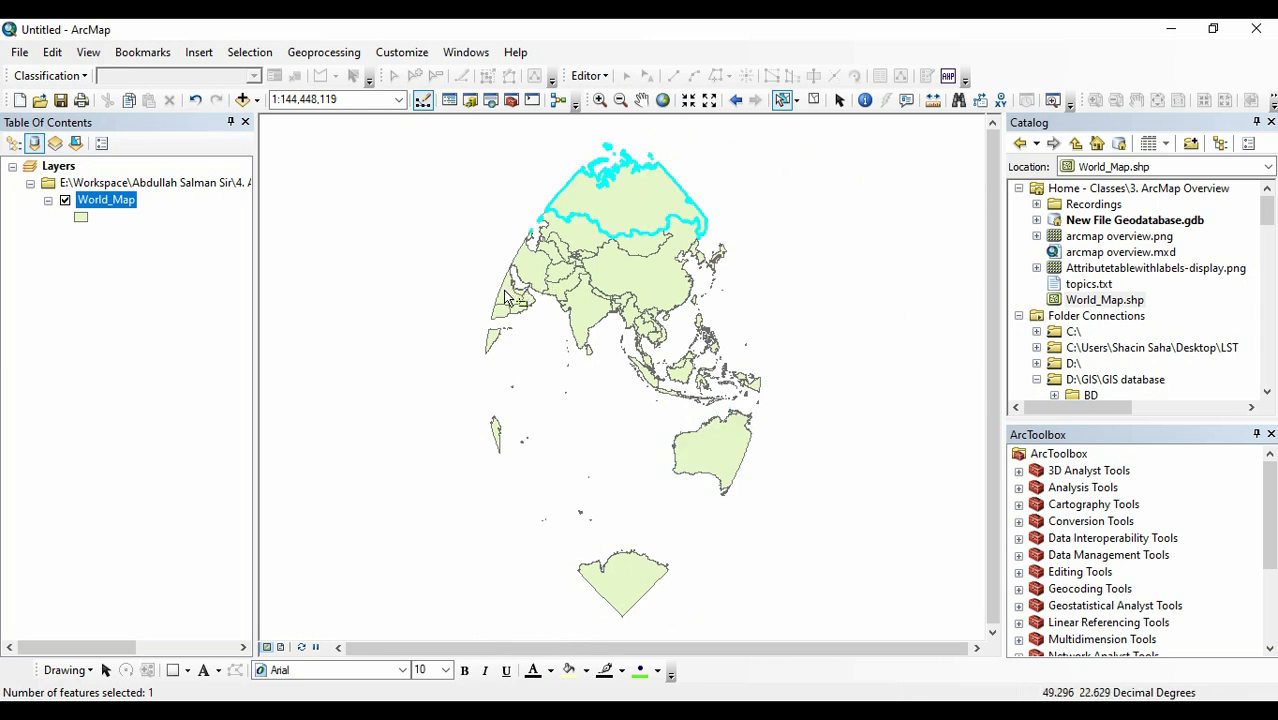
left_click(512, 298)
left_click(618, 576)
left_click(747, 412)
left_click(757, 388)
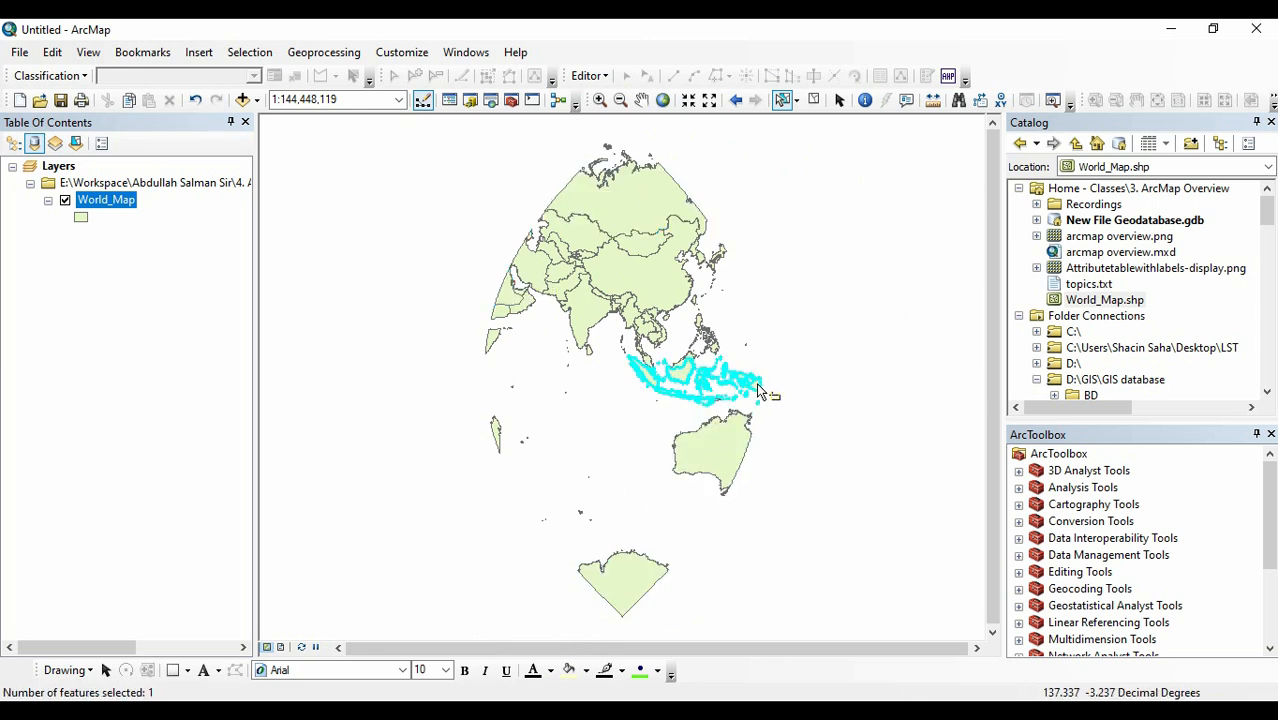
left_click(700, 258)
left_click(622, 192)
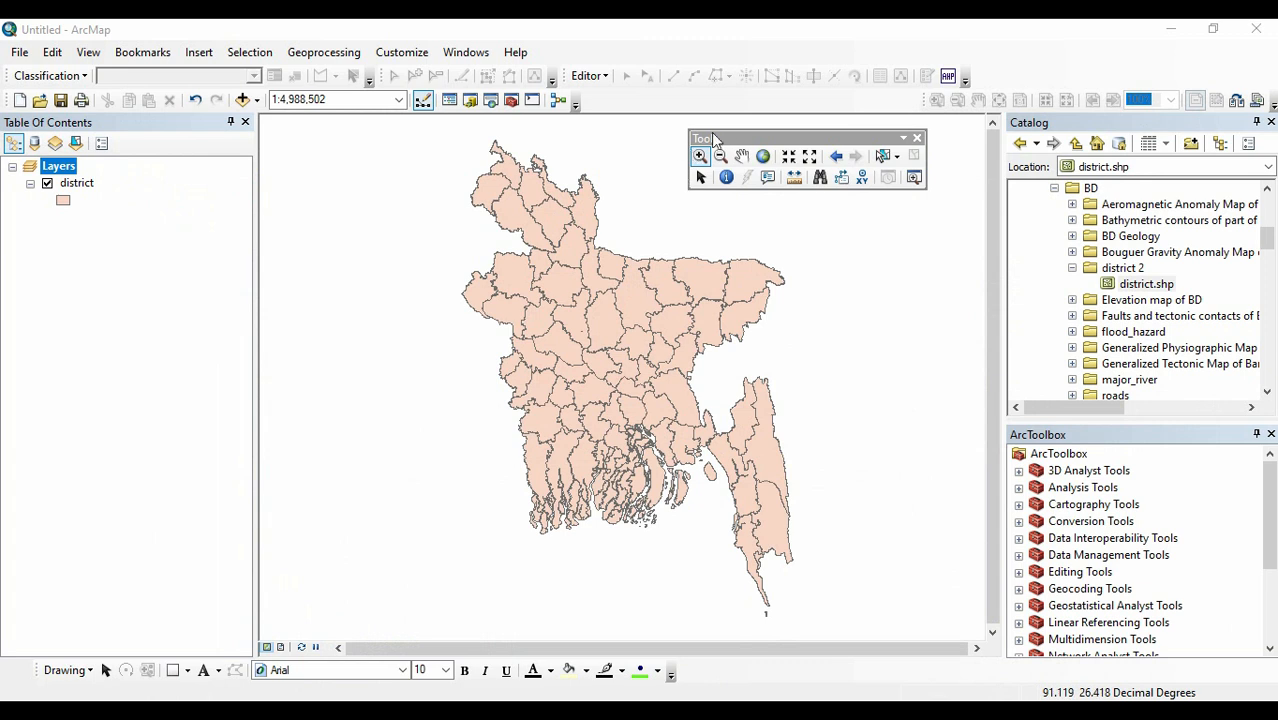
Measure a straight-line distance across the district layer, from the northern districts to the southeastern part of the mainland.
left_click(794, 178)
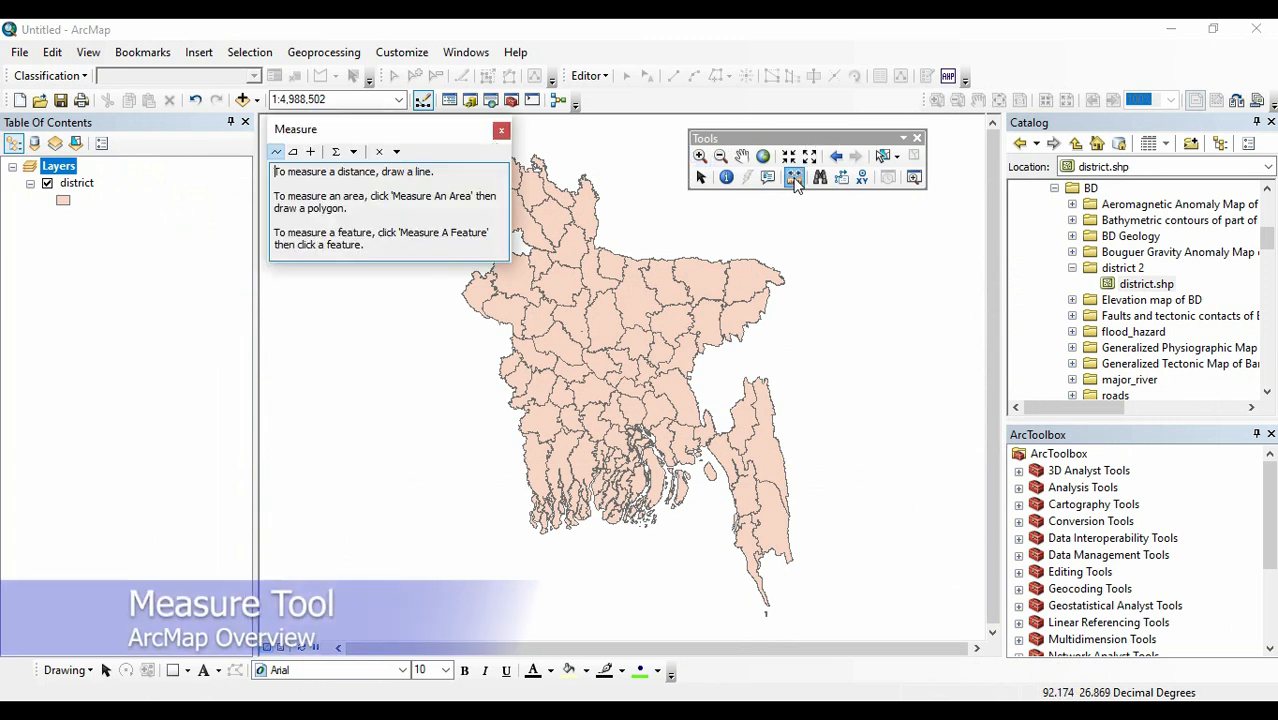
left_click(276, 156)
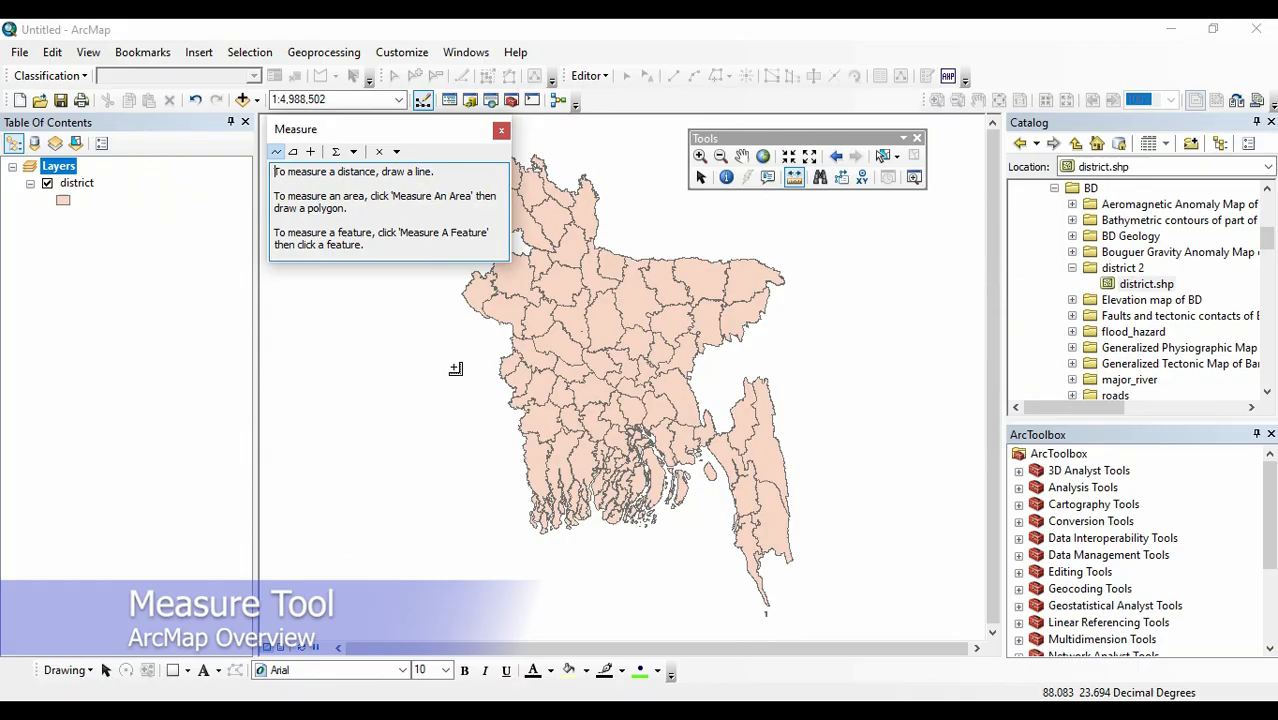
left_click(557, 222)
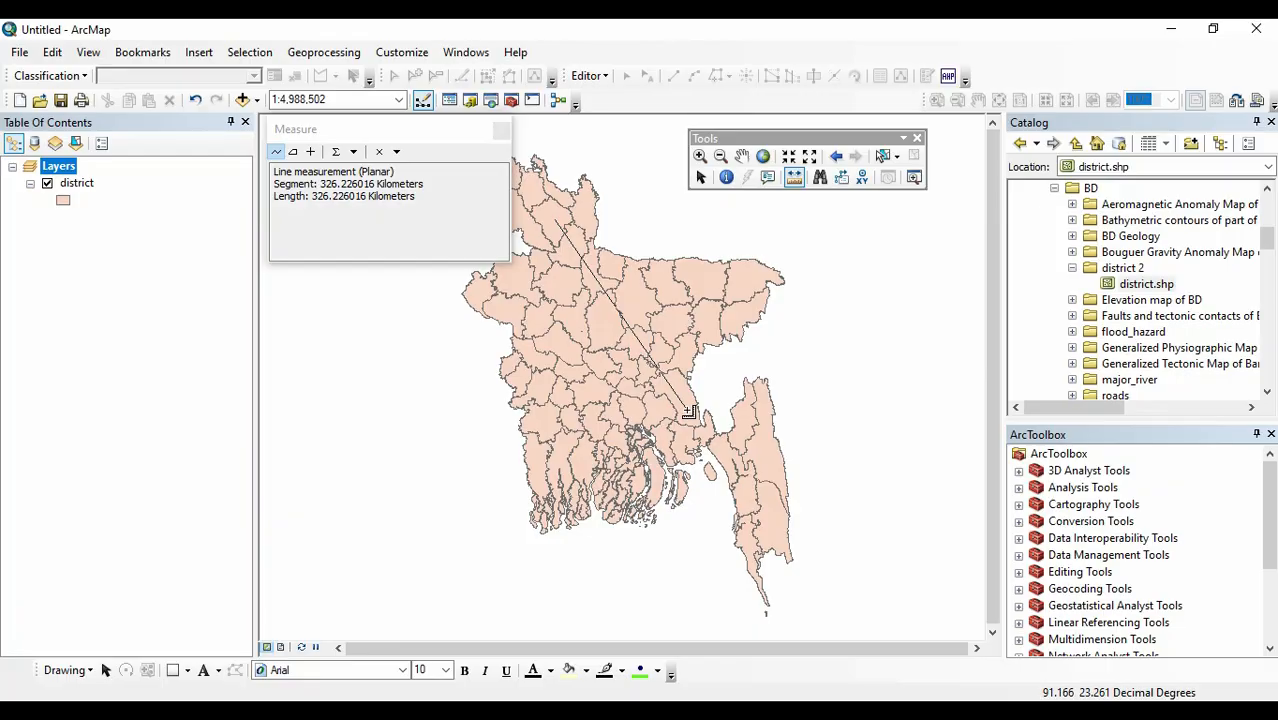
double_click(689, 412)
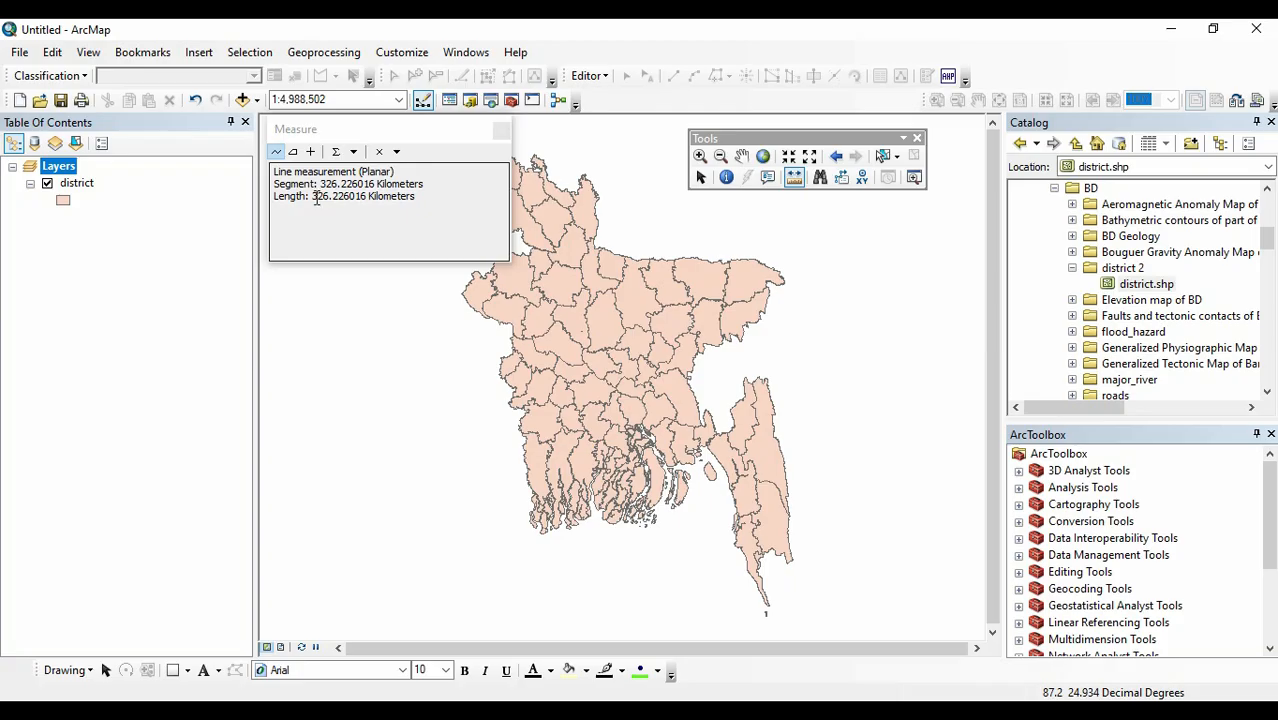
left_click(423, 200)
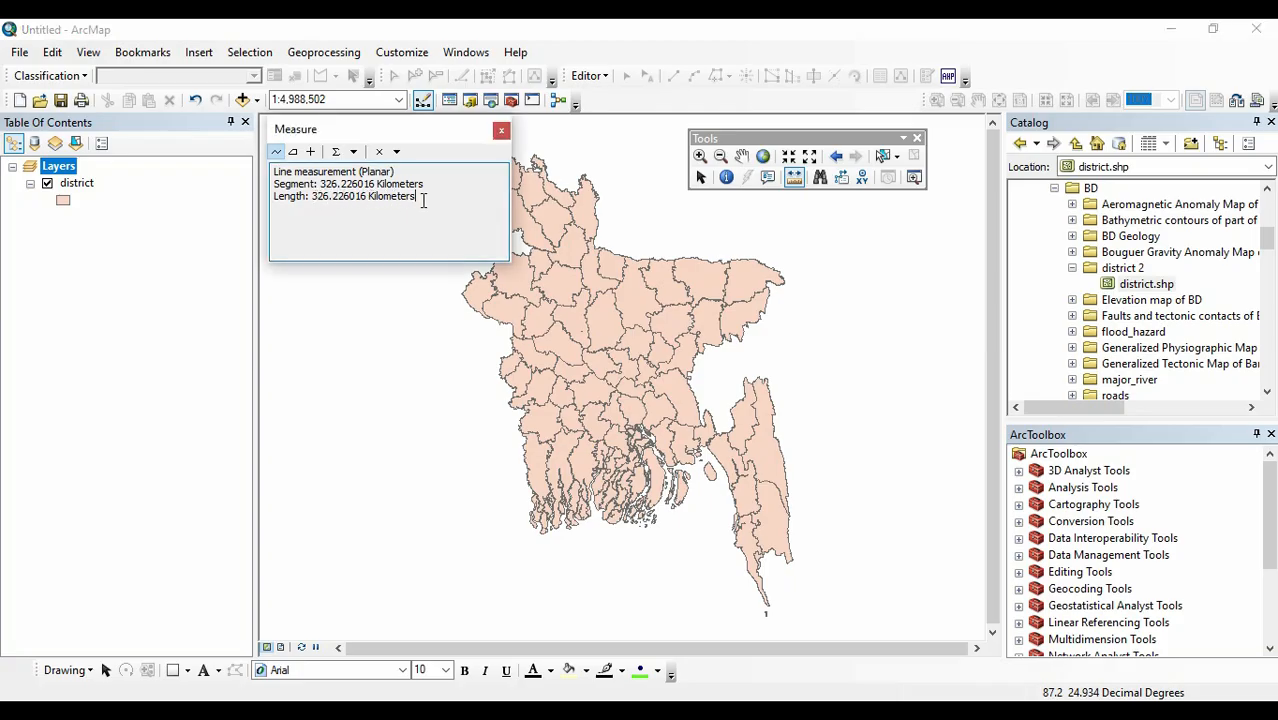
Measure the area of a five-vertex polygon drawn over the north-central districts.
left_click(294, 153)
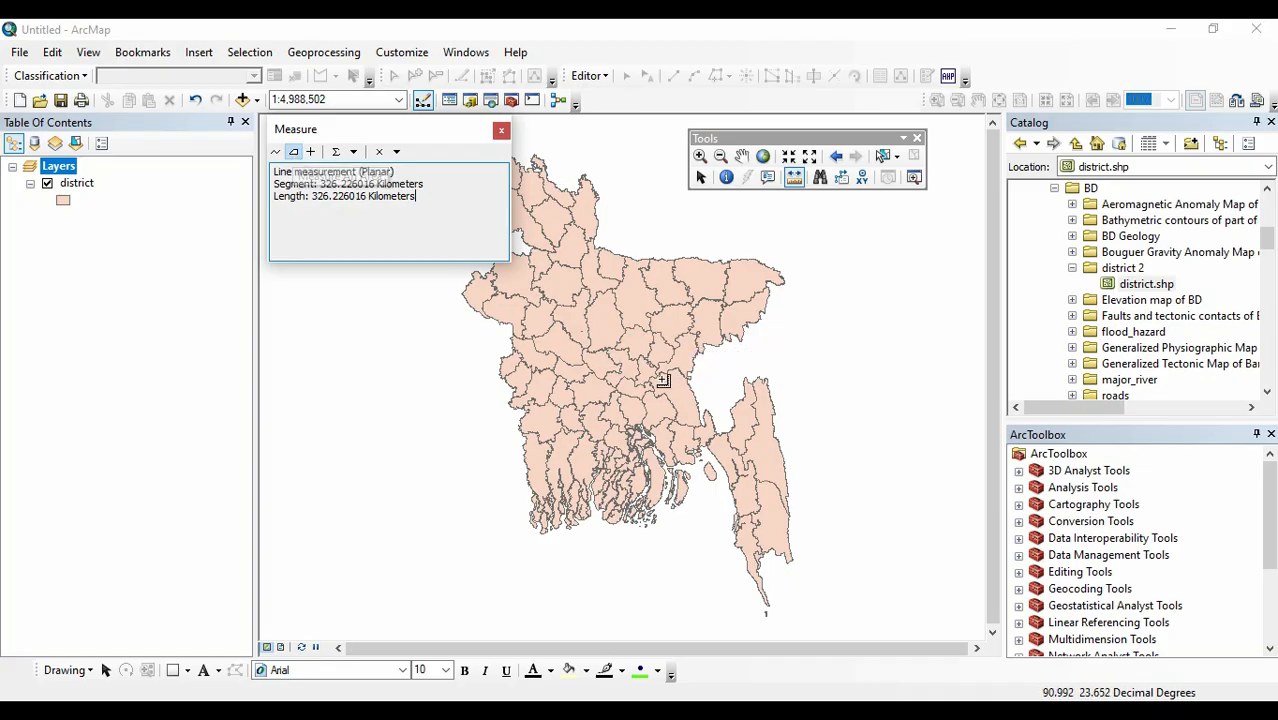
left_click(563, 266)
left_click(641, 270)
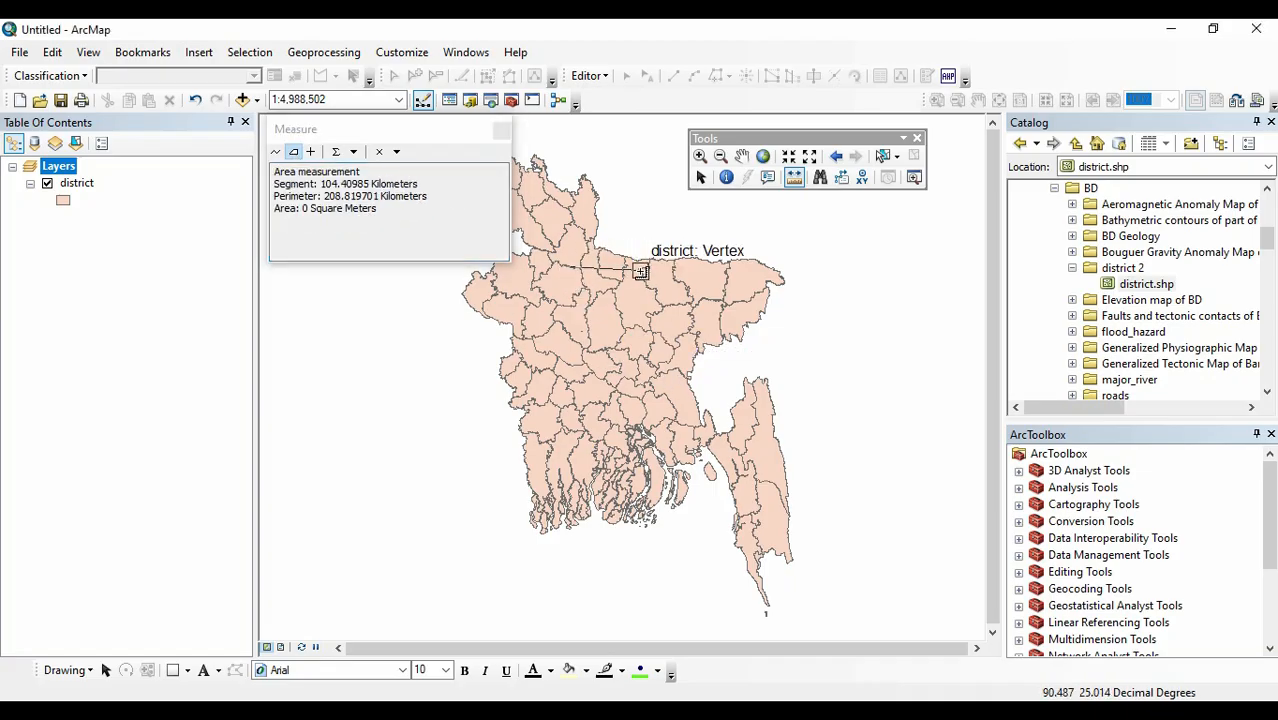
left_click(666, 345)
left_click(604, 373)
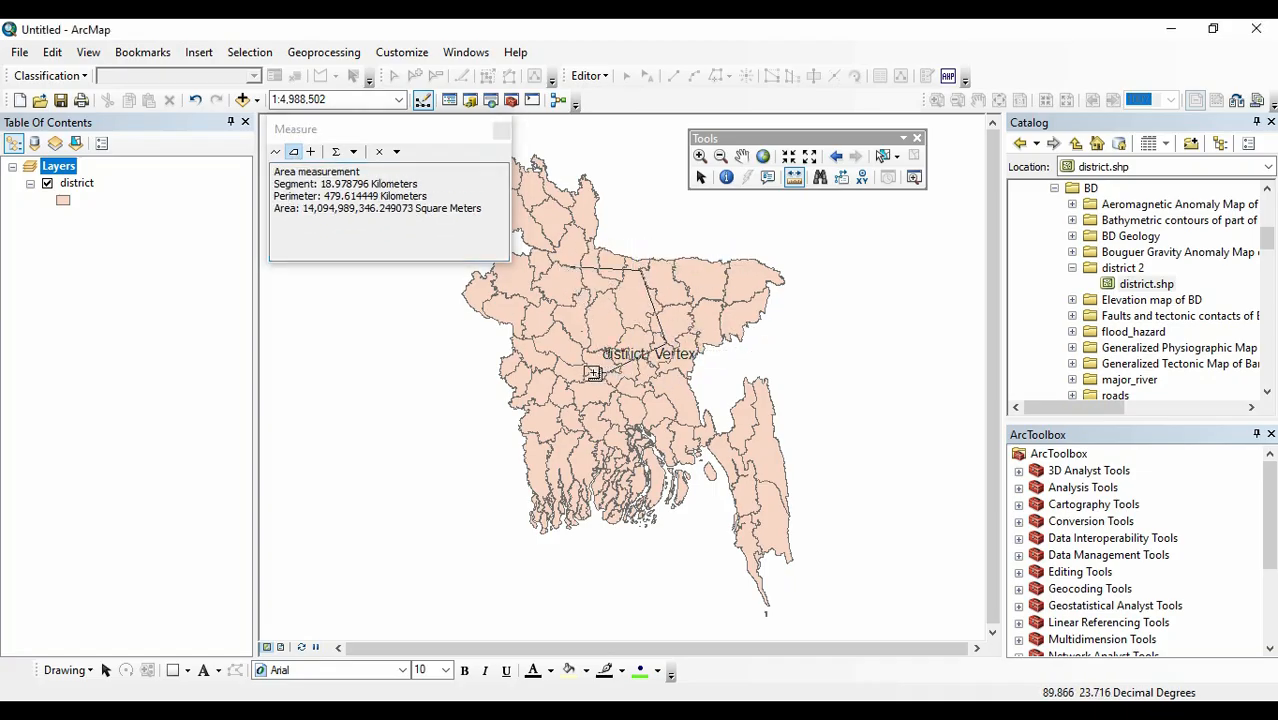
double_click(536, 320)
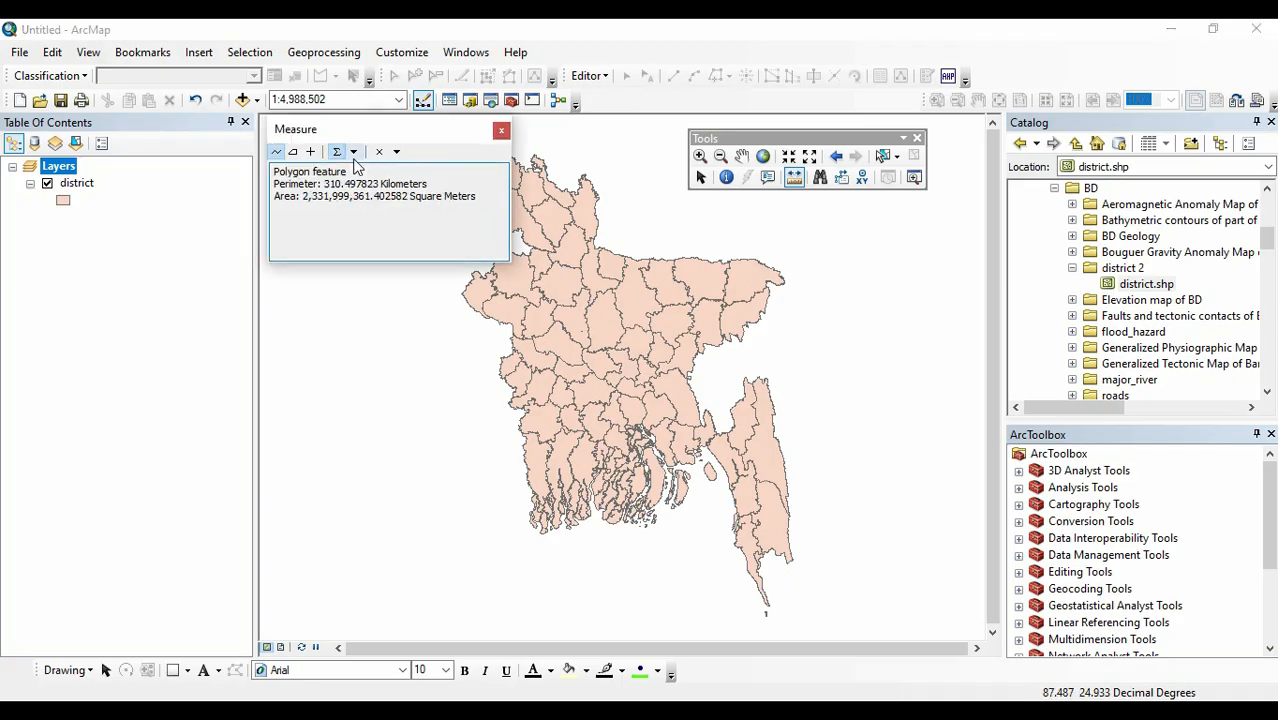
Examine the distance and area units offered by the Measure tool, leave them as they are and close its window.
left_click(355, 154)
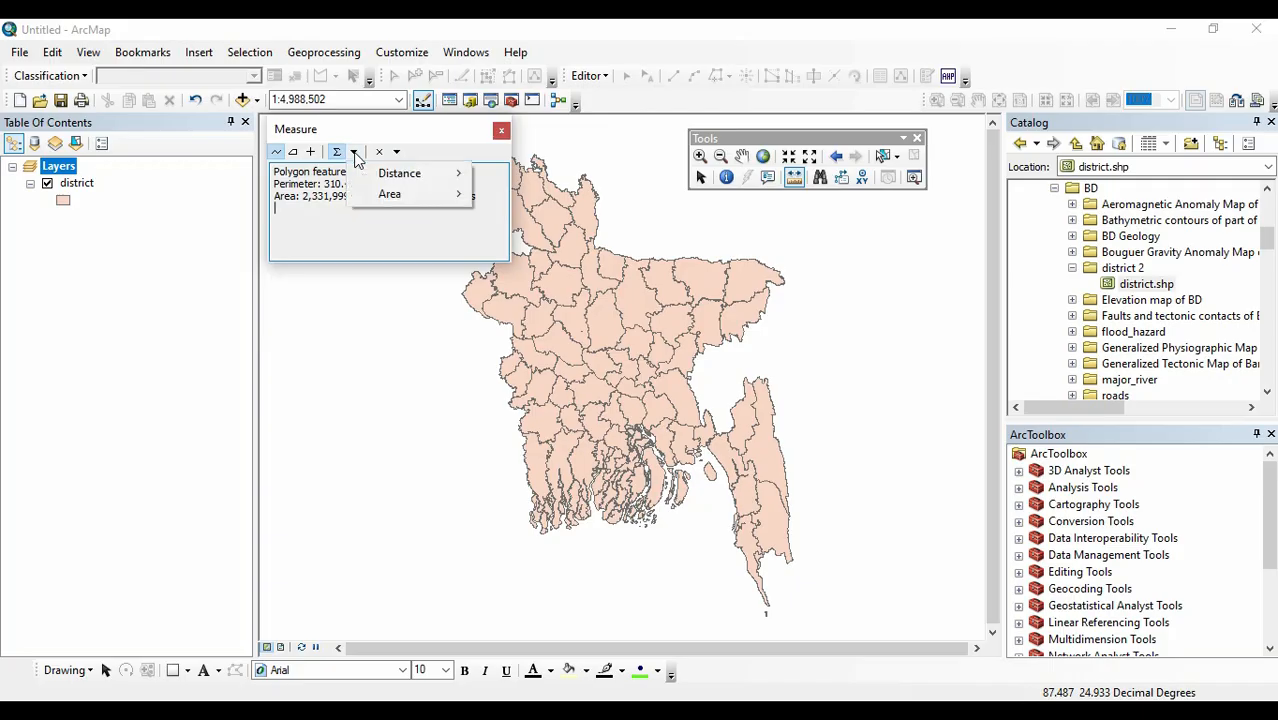
mouse_move(452, 178)
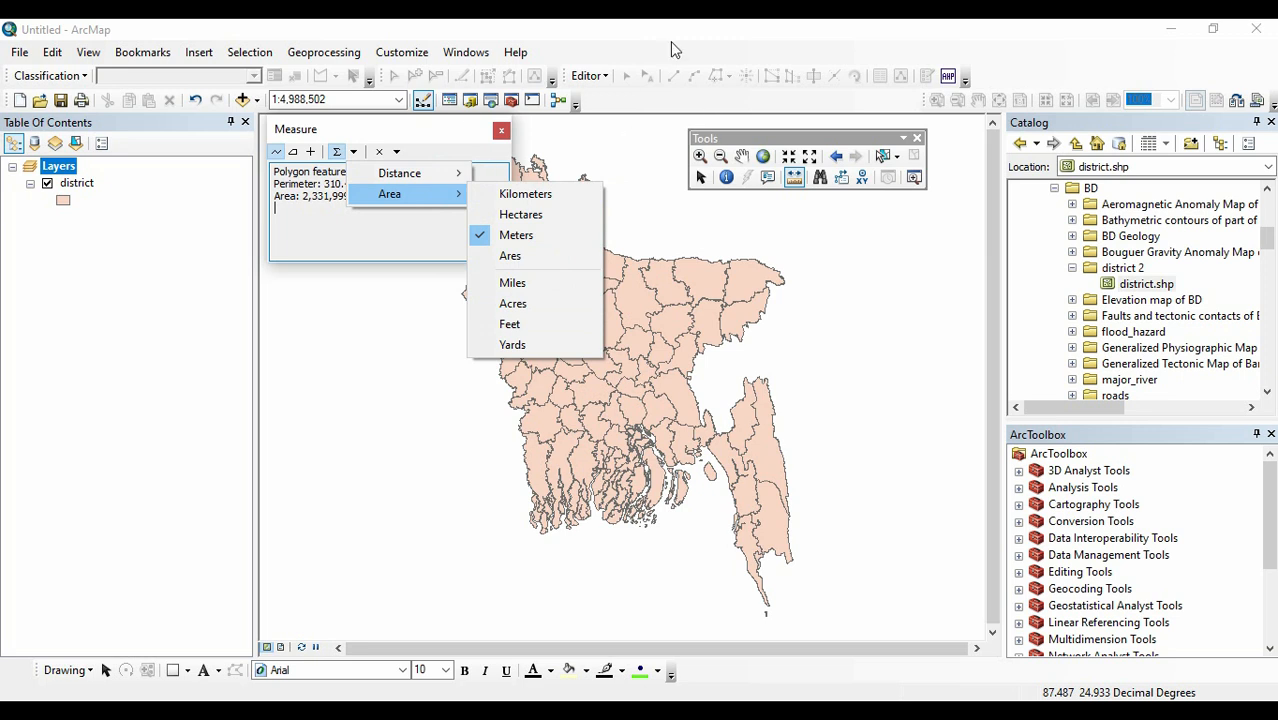
left_click(645, 37)
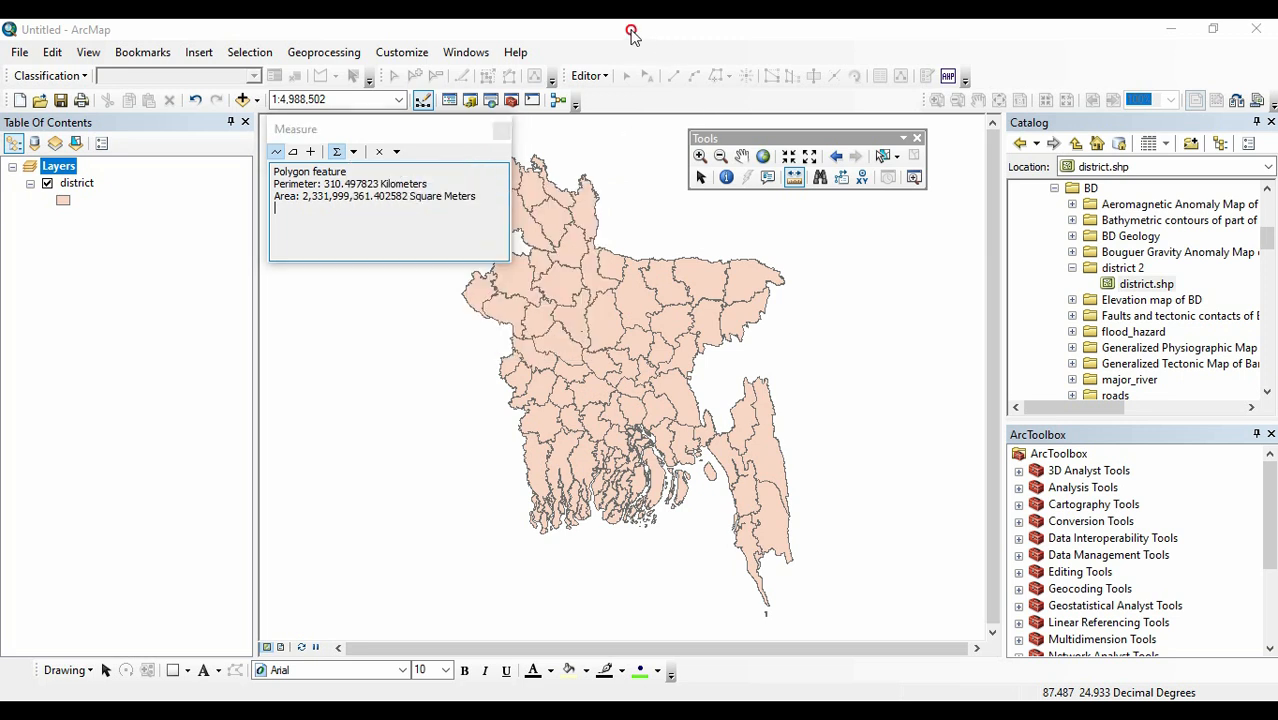
left_click(500, 131)
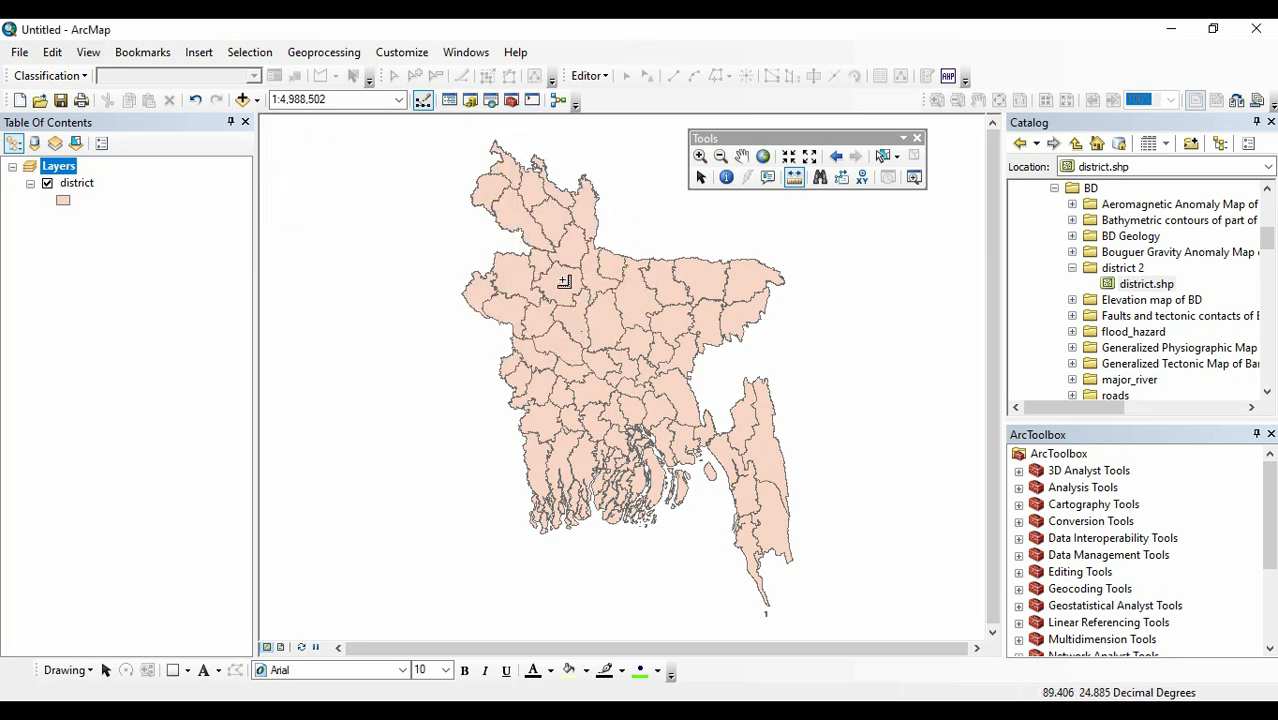